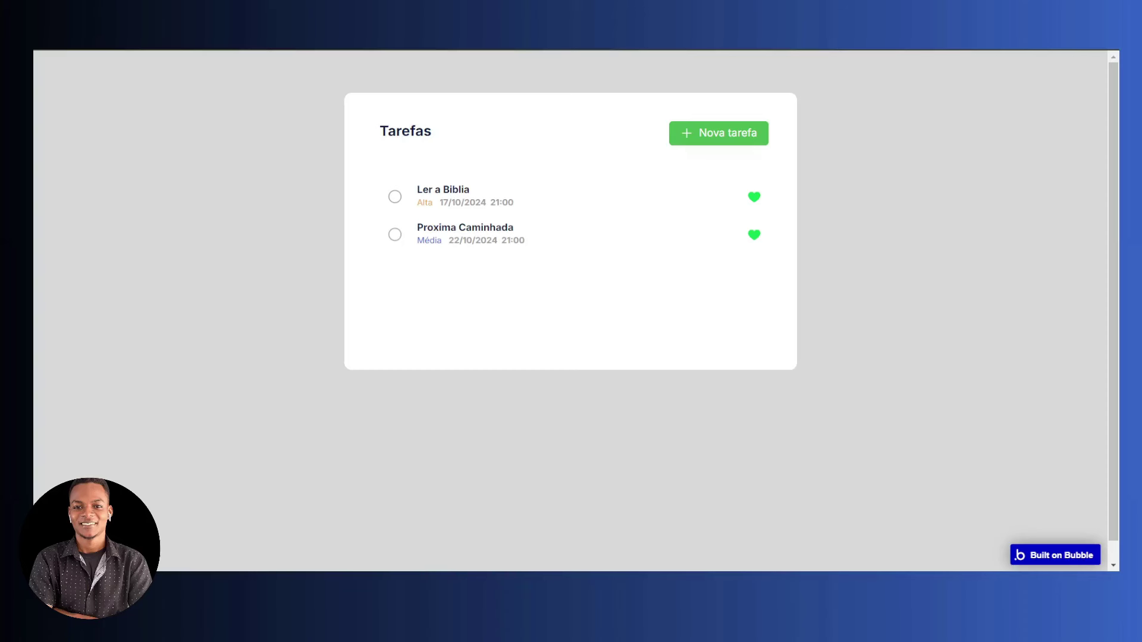
Open the tarefa table in Supabase, disable its realtime broadcasting and enable it again
{"action": "mouse_move", "coordinate": [457, 215]}
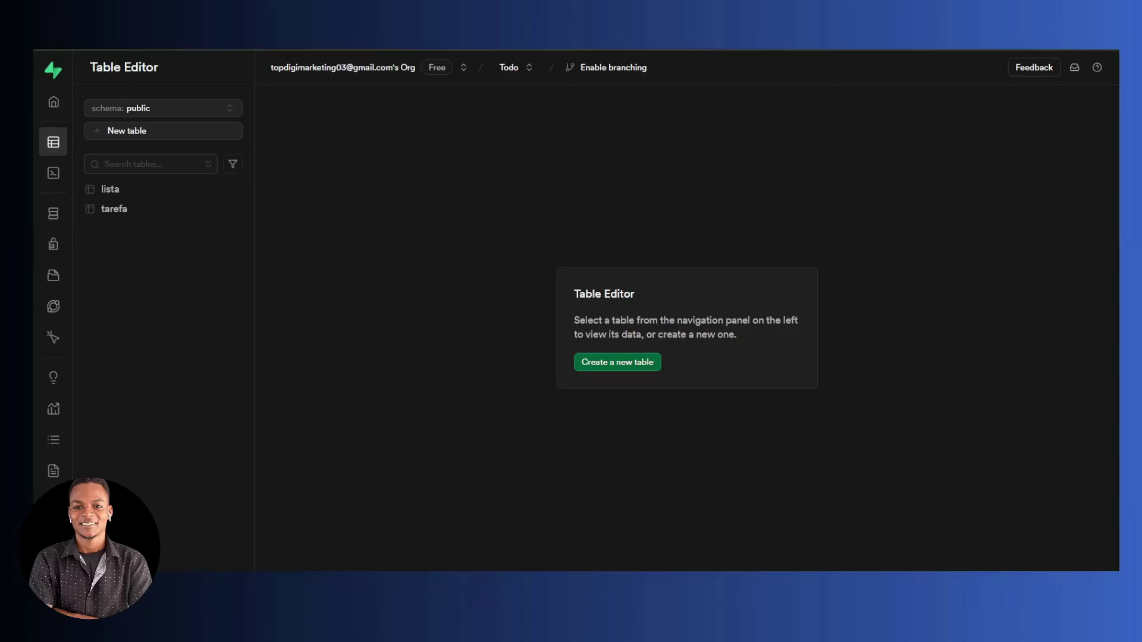
{"action": "left_click", "coordinate": [169, 212]}
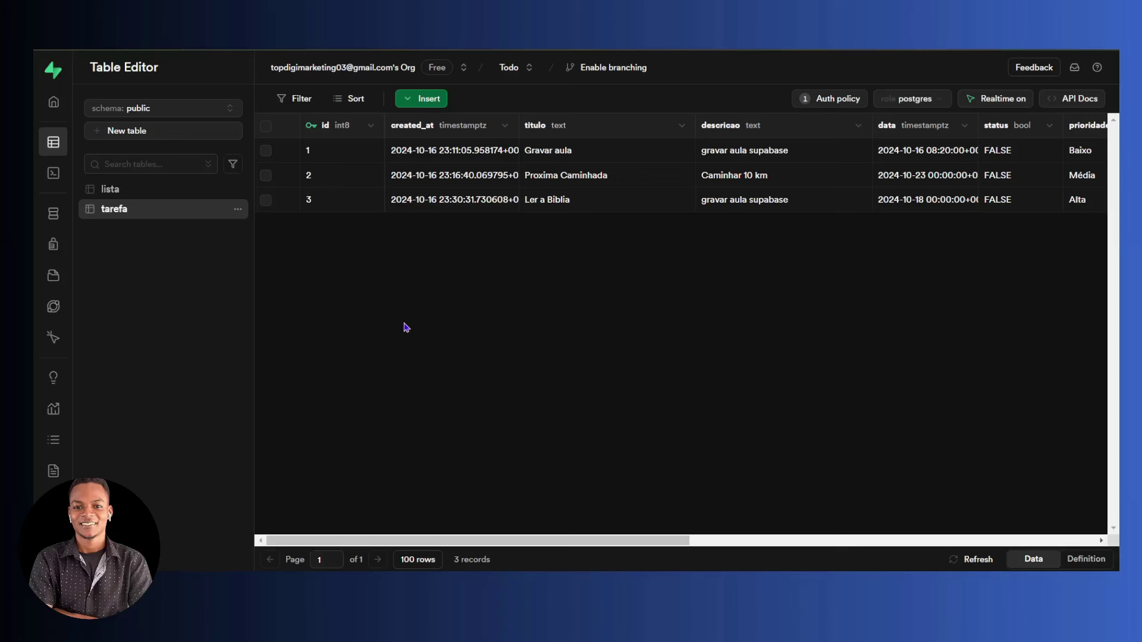
{"action": "left_click", "coordinate": [988, 101]}
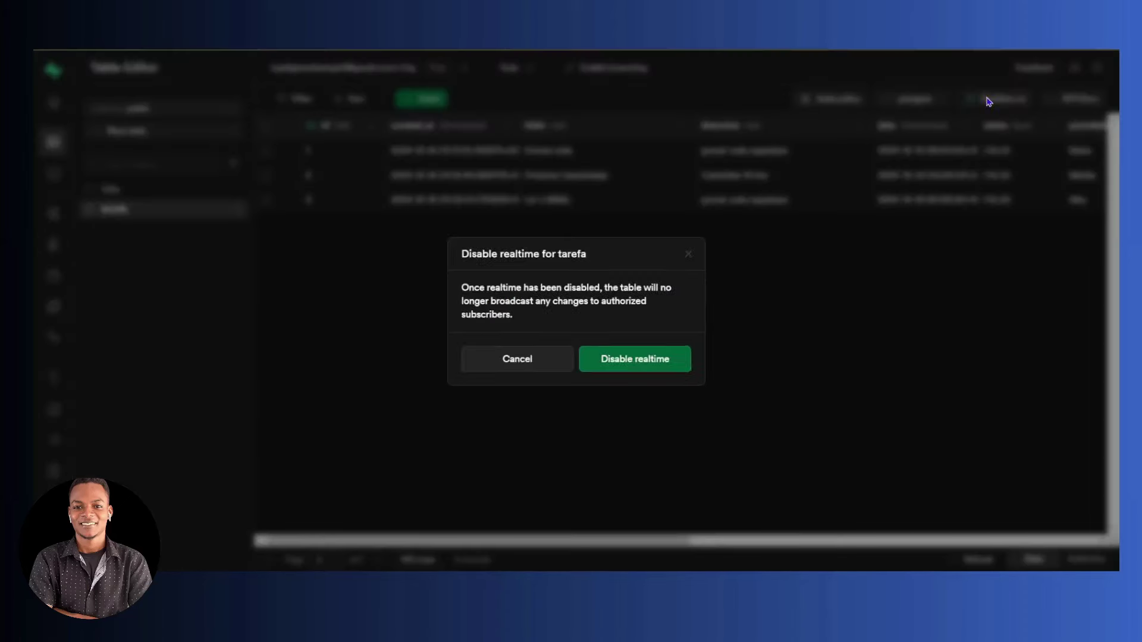
{"action": "left_click", "coordinate": [618, 371]}
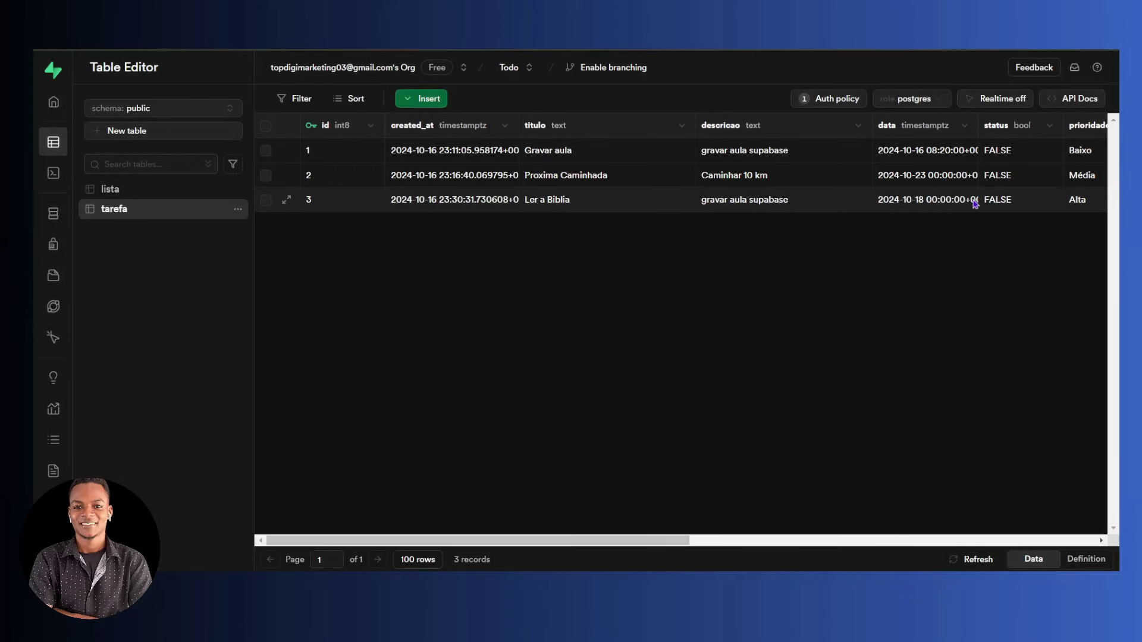
{"action": "left_click", "coordinate": [997, 101]}
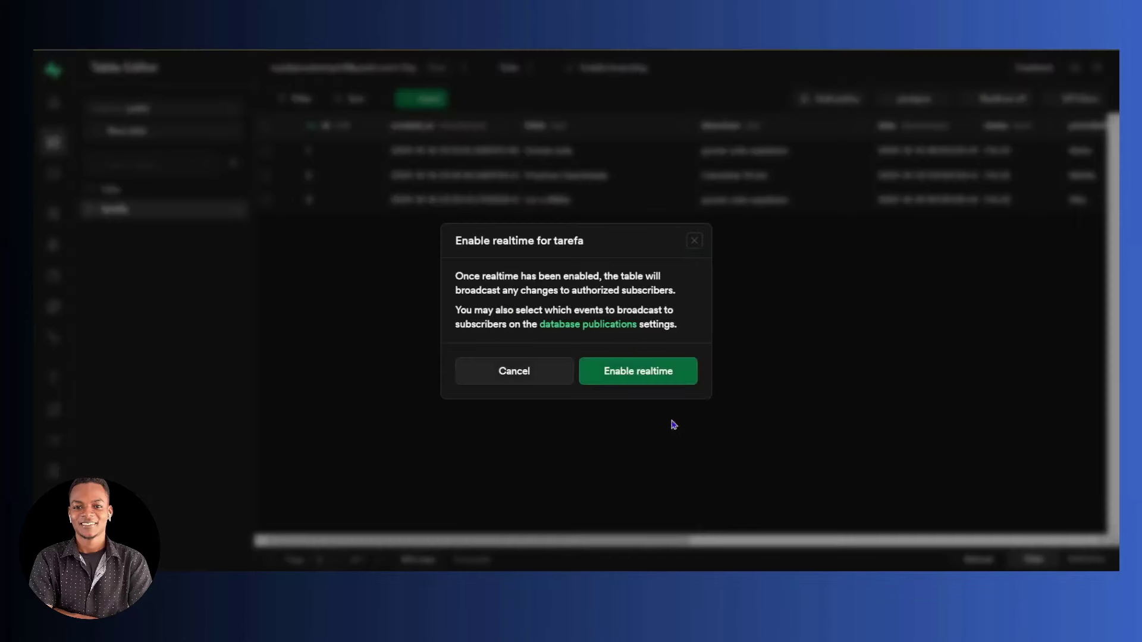
{"action": "left_click", "coordinate": [656, 374]}
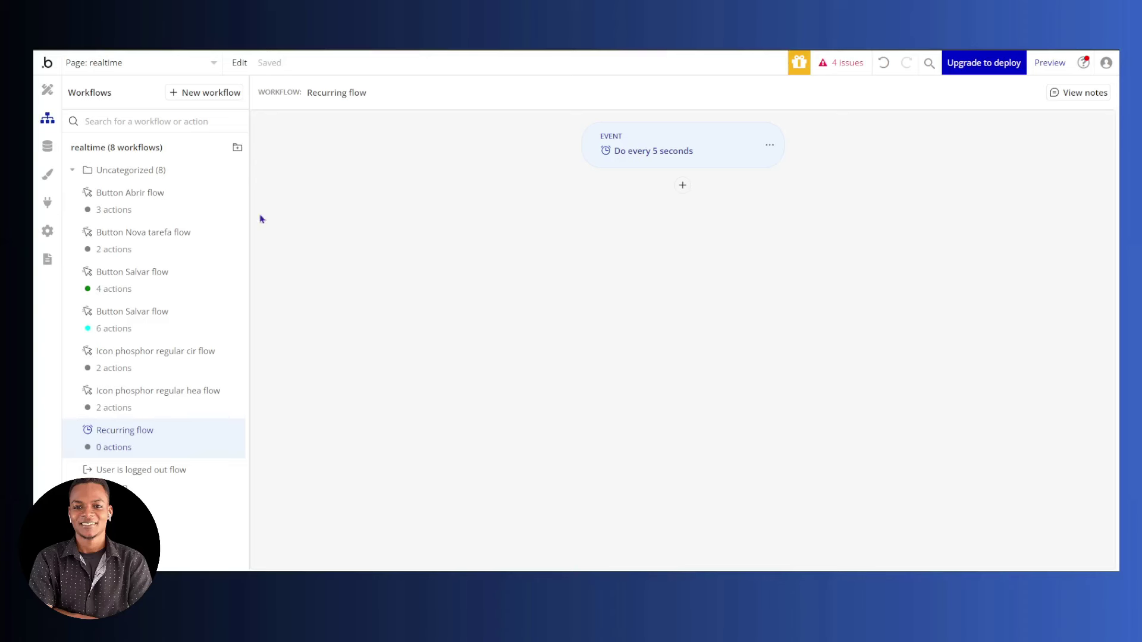
Switch to Bubble and review the configuration fields and events of the installed Supabase Event Trigger plugin
{"action": "left_click", "coordinate": [47, 204]}
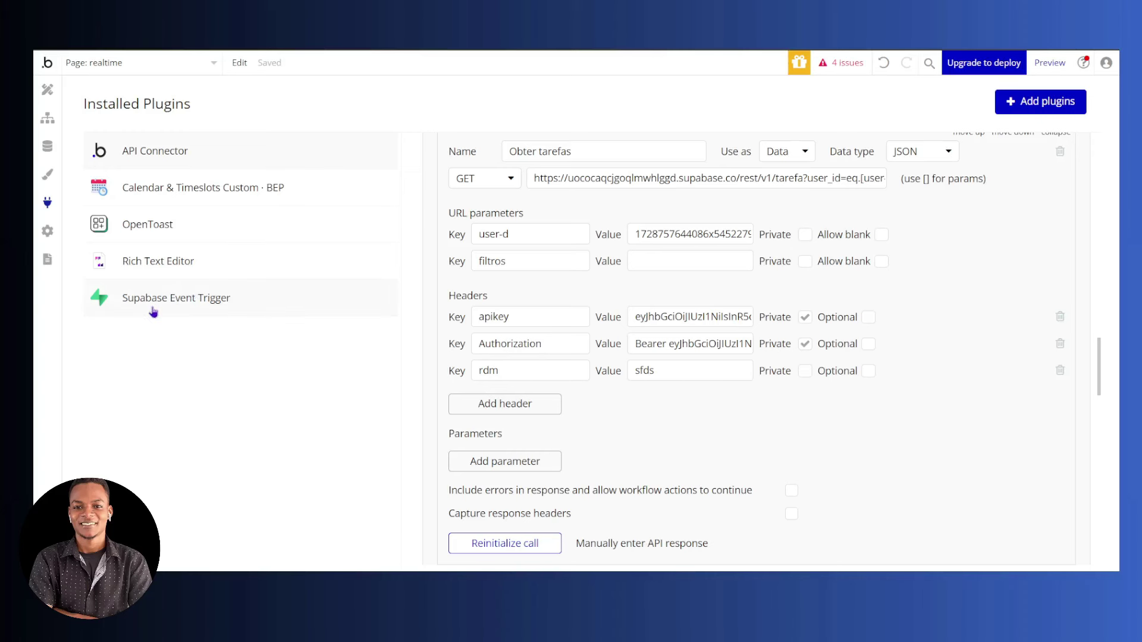
{"action": "left_click", "coordinate": [165, 306]}
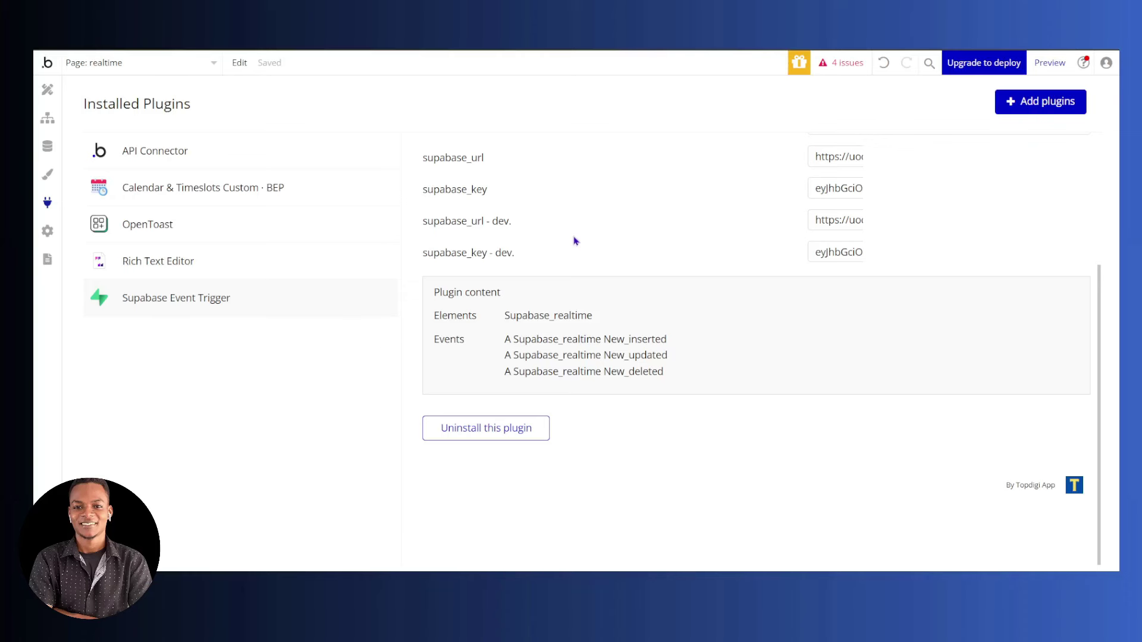
{"action": "scroll", "coordinate": [558, 178], "scroll_direction": "up", "scroll_amount": 1}
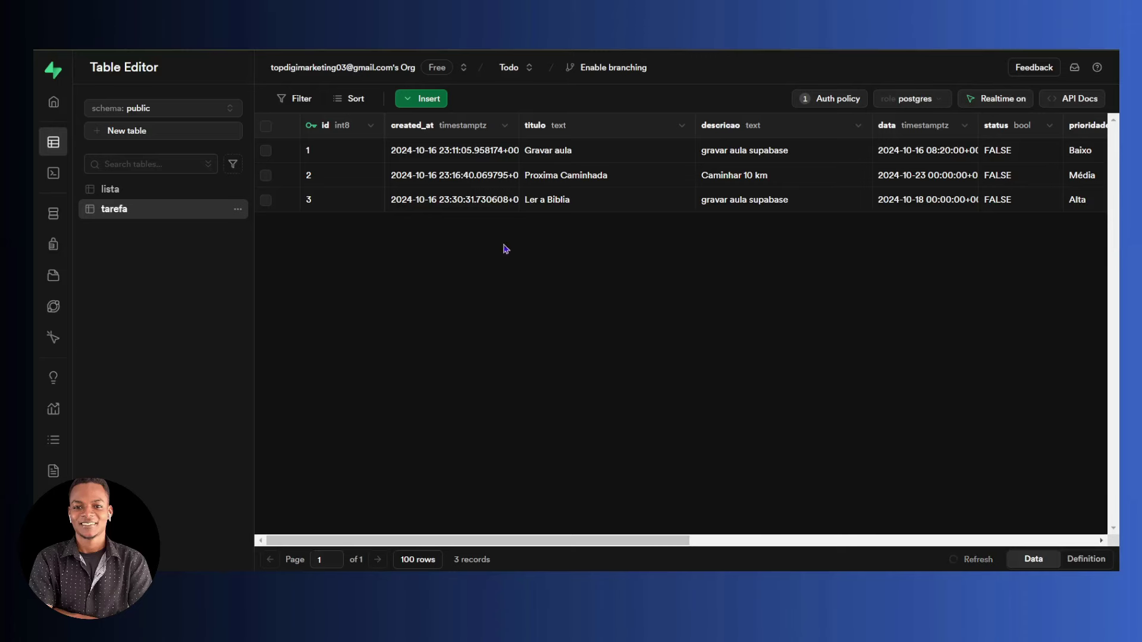
Switch to Supabase and open the API settings of the Todo project to view its URL and keys
{"action": "mouse_move", "coordinate": [111, 331]}
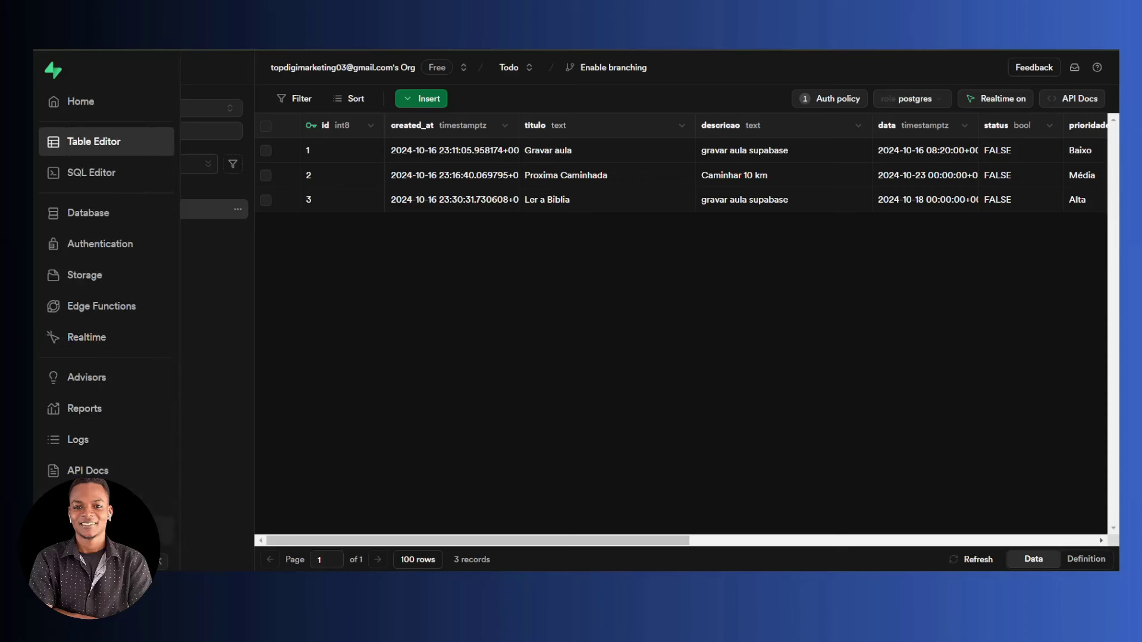
{"action": "left_click", "coordinate": [107, 530]}
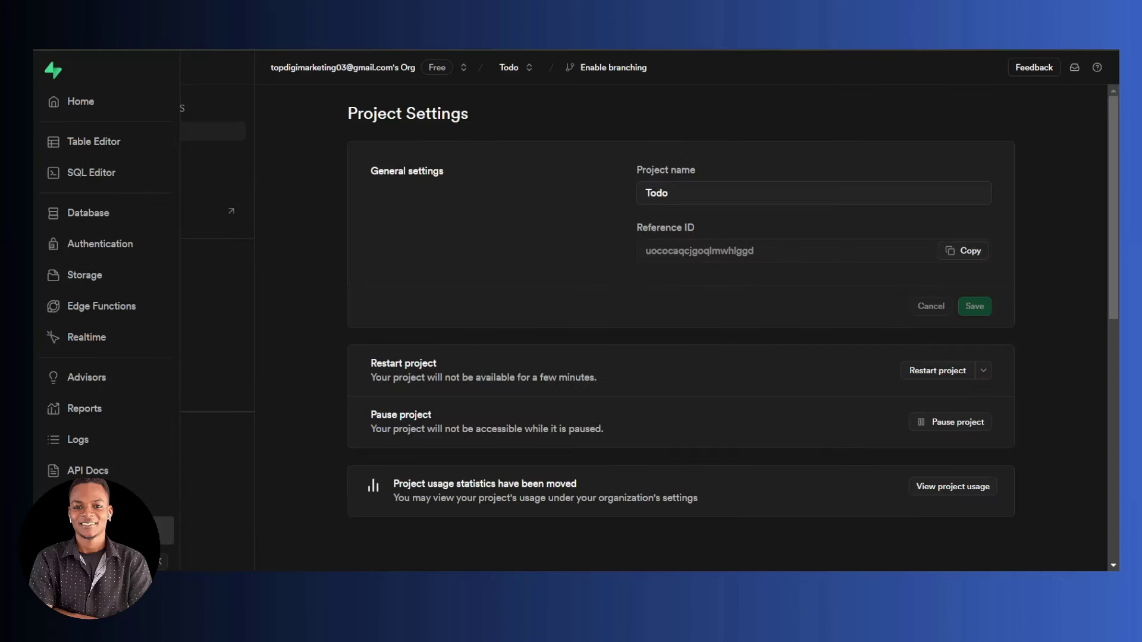
{"action": "left_click", "coordinate": [87, 470]}
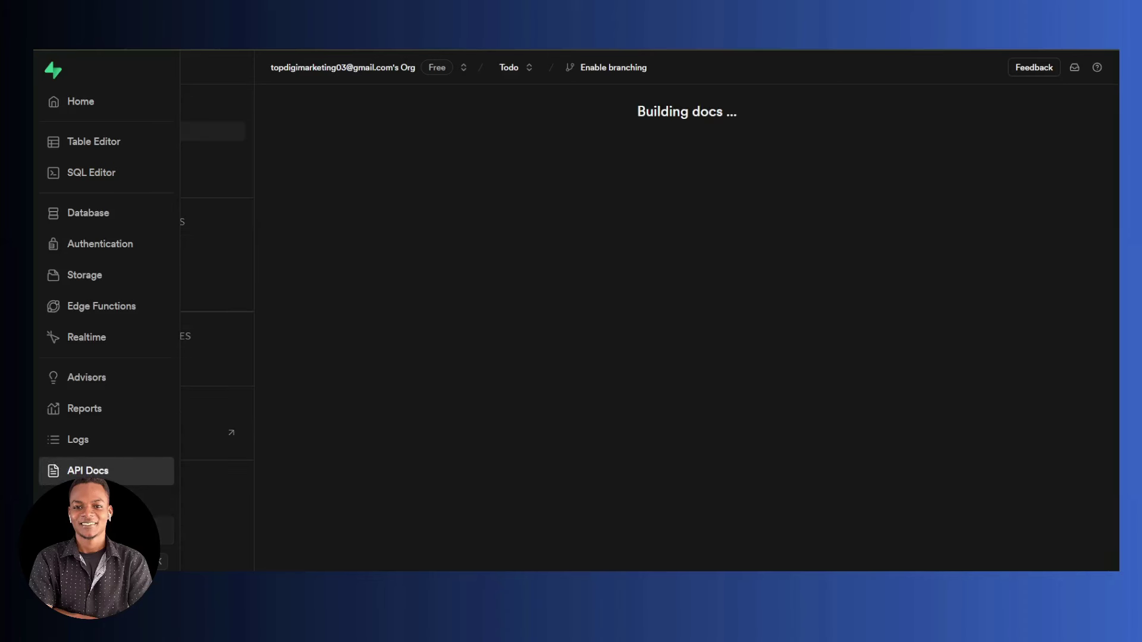
{"action": "left_click", "coordinate": [107, 530]}
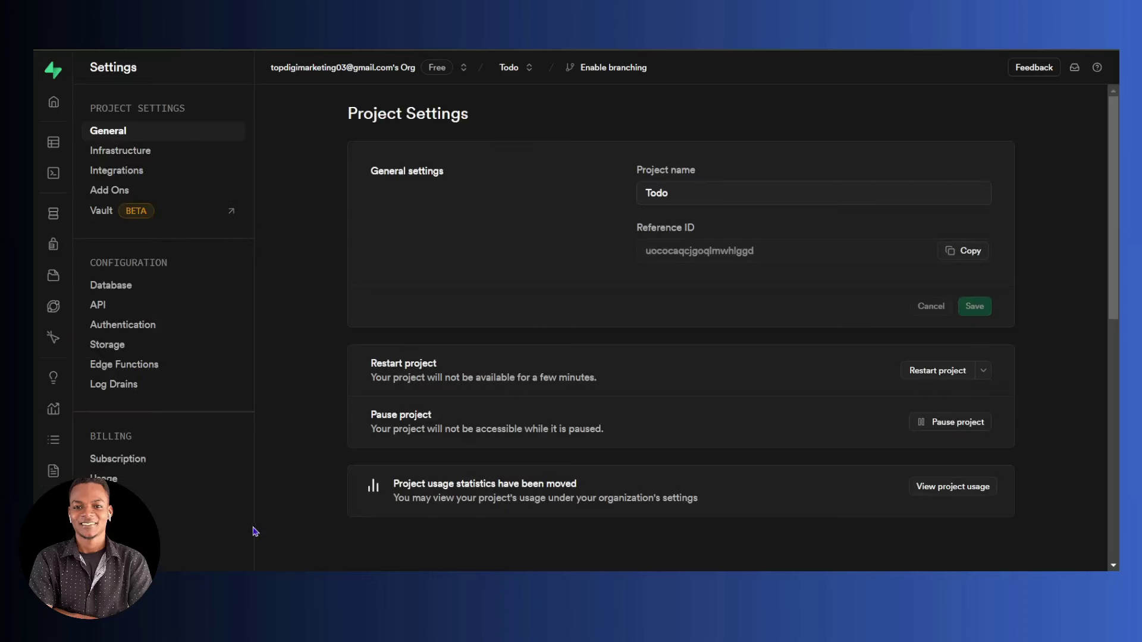
{"action": "left_click", "coordinate": [96, 306]}
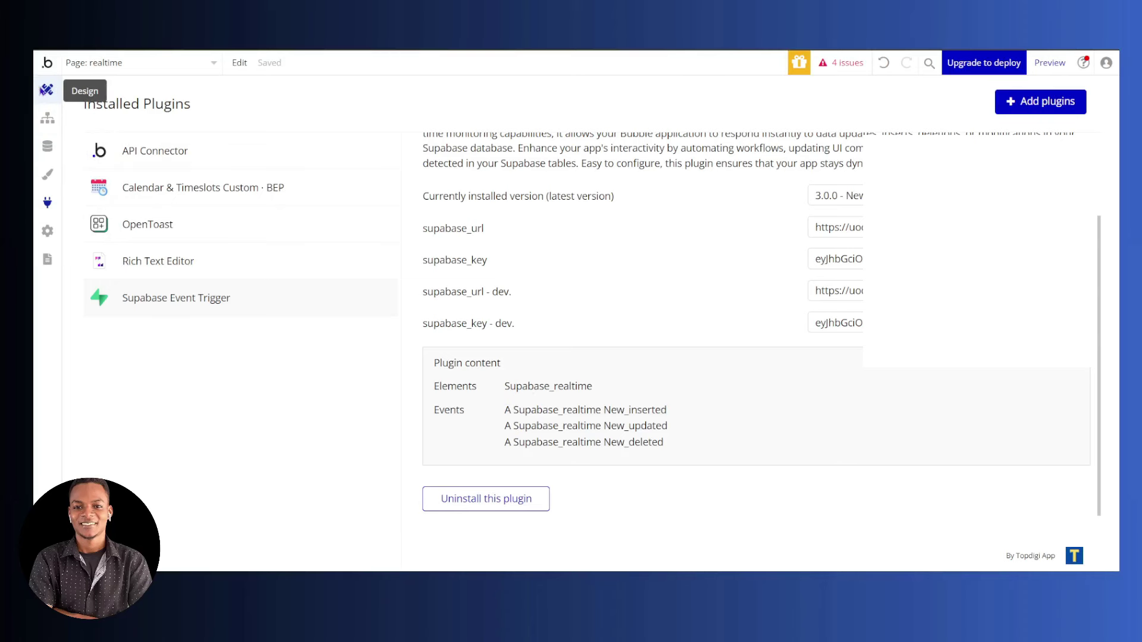
Switch back to Bubble and place a supabase_realtime element at the top of the realtime page, above the tasks card
{"action": "left_click", "coordinate": [48, 89]}
{"action": "left_click_drag", "start_coordinate": [309, 279], "coordinate": [589, 433]}
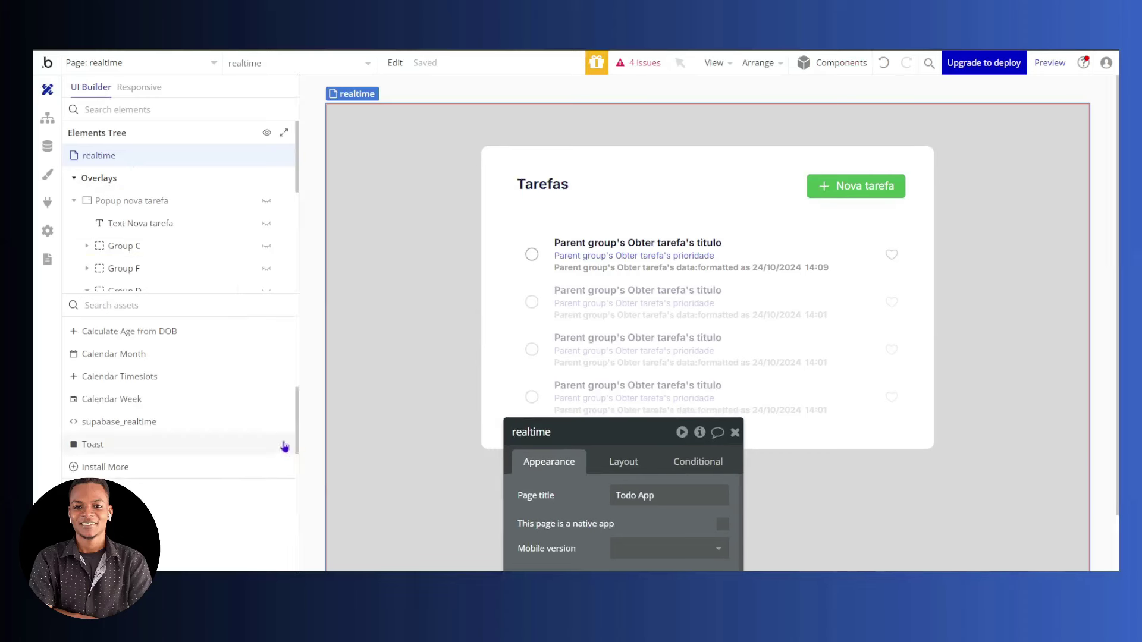
{"action": "left_click", "coordinate": [244, 426]}
{"action": "left_click", "coordinate": [566, 123]}
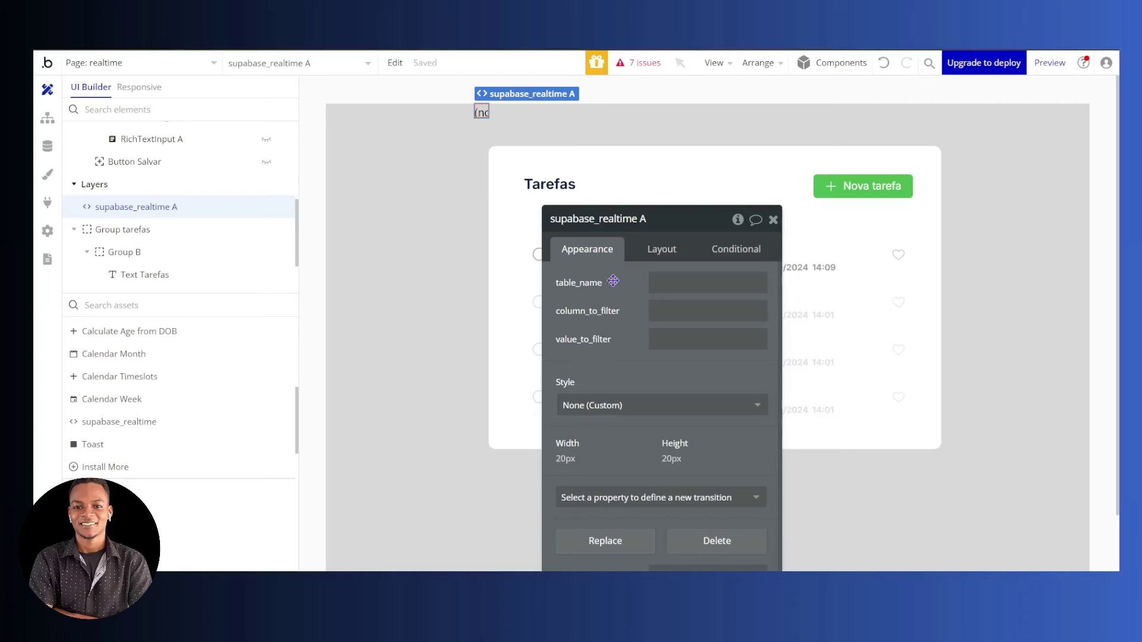
Check the table's name in Supabase and set the supabase_realtime element's table_name to tarefa in Bubble
{"action": "left_click", "coordinate": [673, 281]}
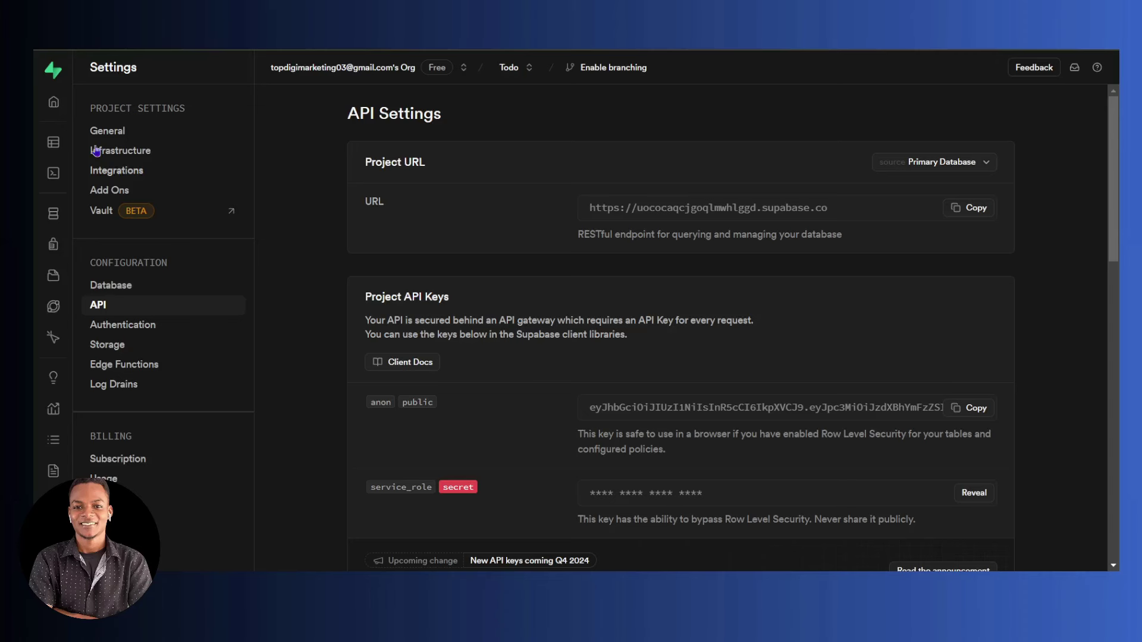
{"action": "left_click", "coordinate": [96, 140]}
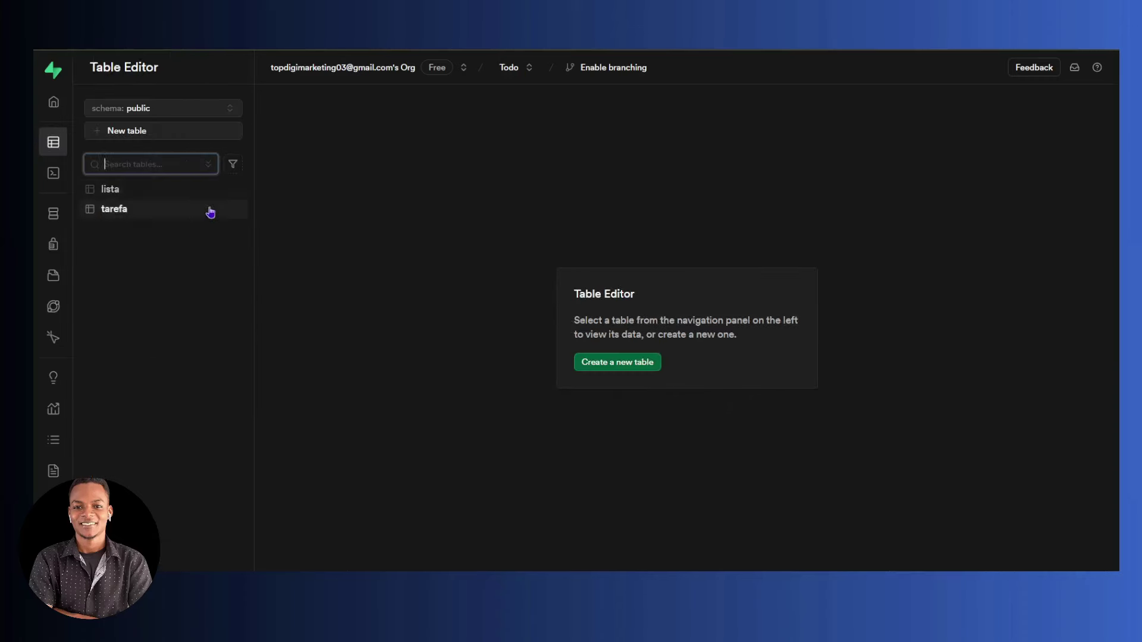
{"action": "left_click", "coordinate": [130, 213]}
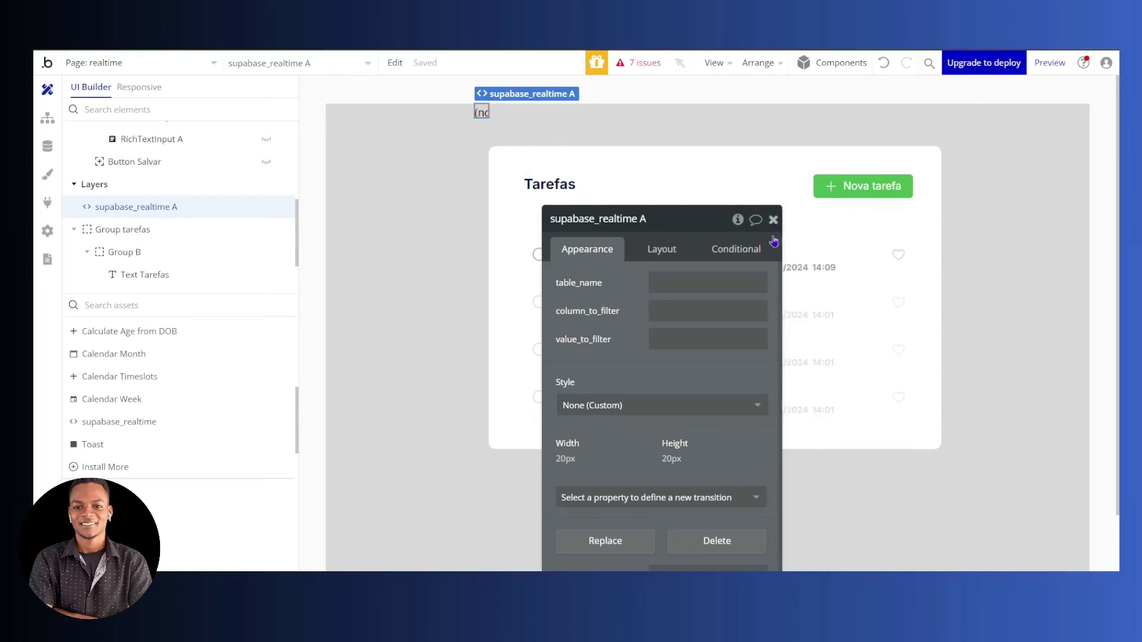
{"action": "left_click", "coordinate": [723, 280]}
{"action": "type", "text": "tarefa"}
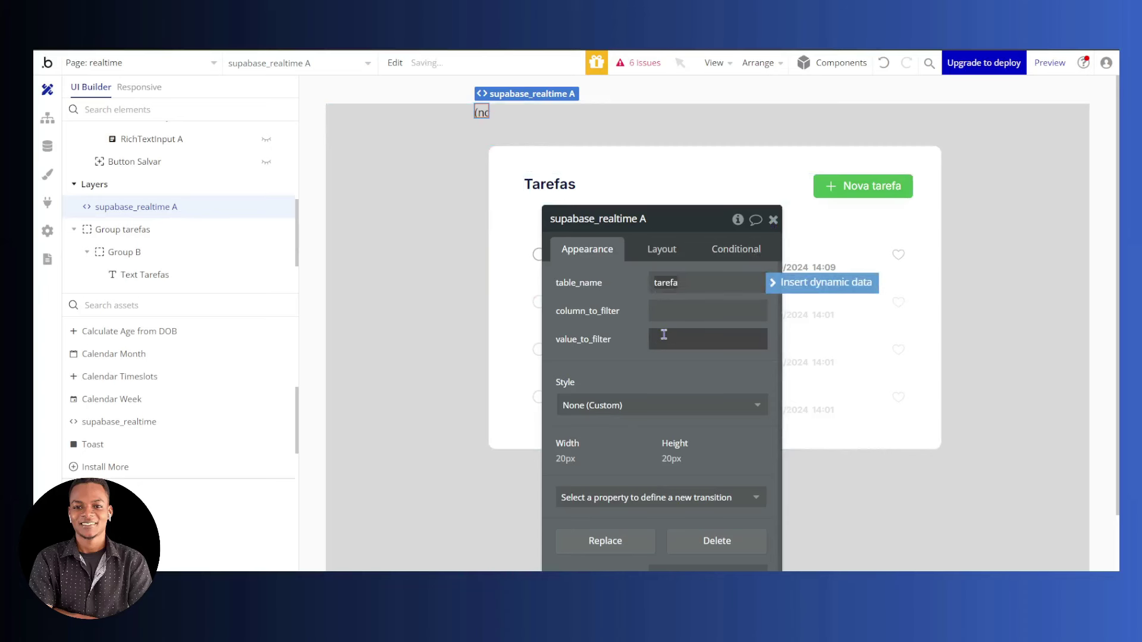
Review the tarefa table's columns in Supabase and set the realtime element's column_to_filter to user_id in Bubble
{"action": "left_click", "coordinate": [624, 327]}
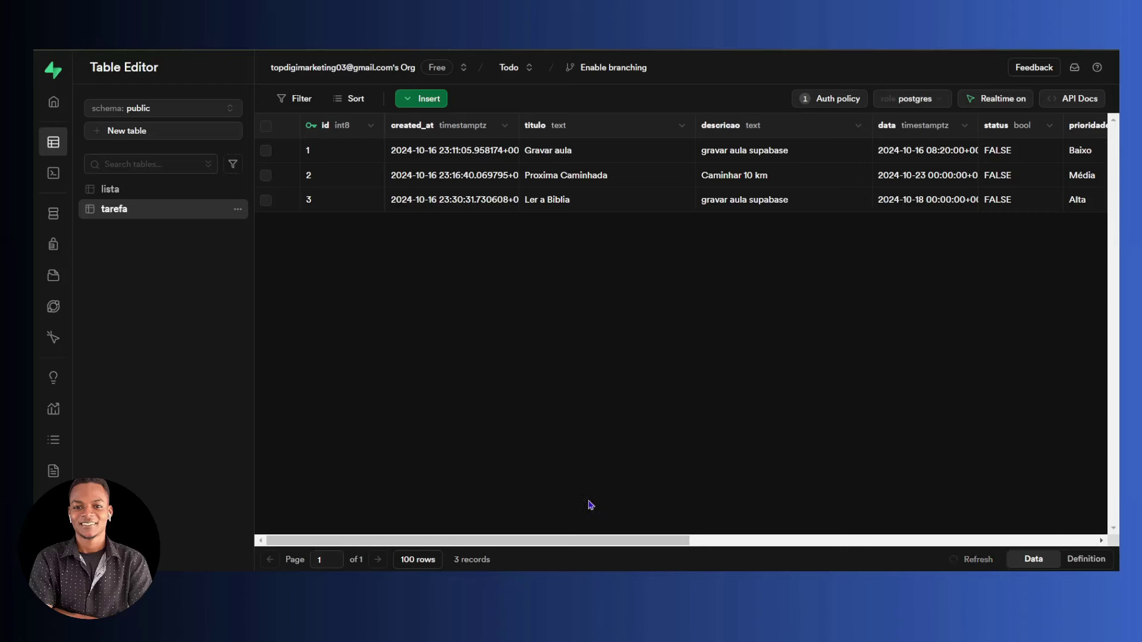
{"action": "left_click_drag", "start_coordinate": [524, 541], "coordinate": [862, 540]}
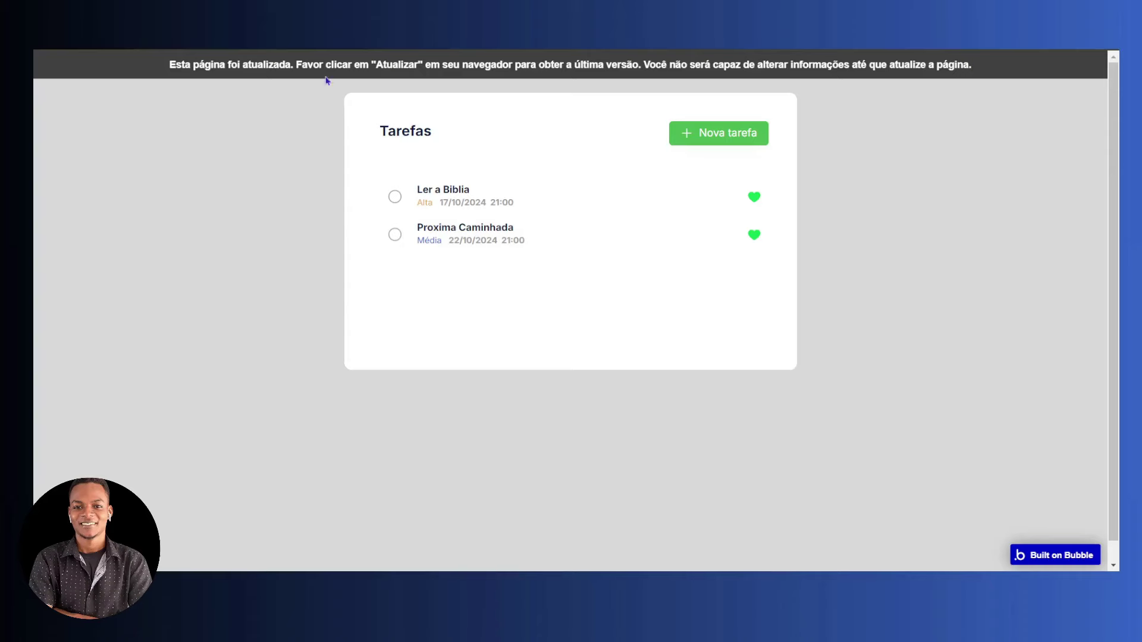
{"action": "left_click", "coordinate": [327, 53]}
{"action": "left_click", "coordinate": [667, 310]}
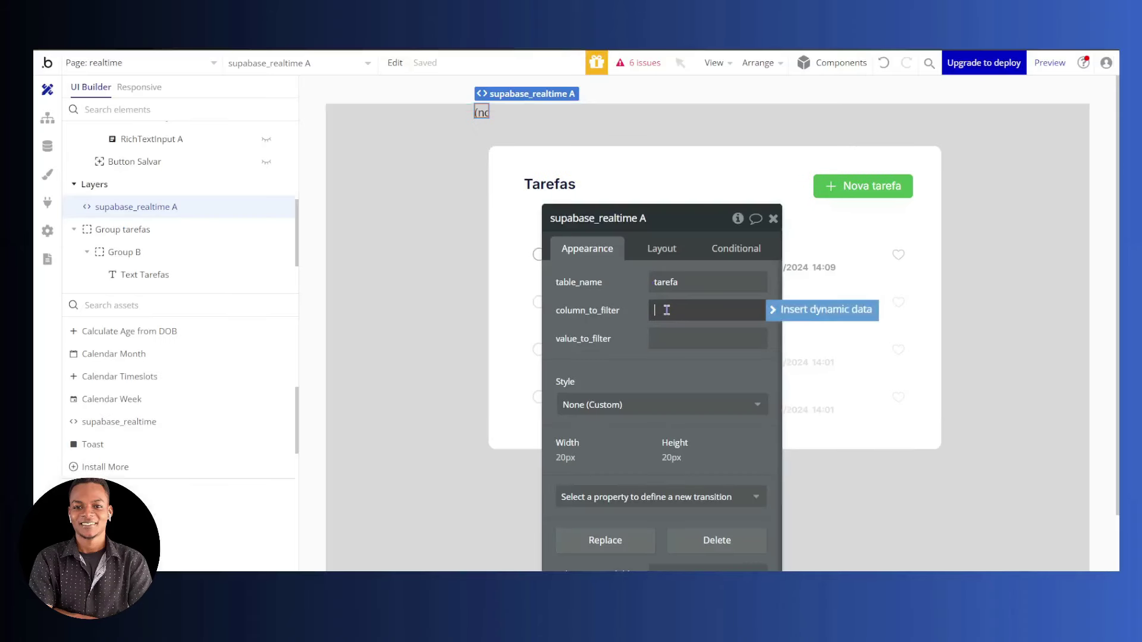
{"action": "type", "text": "user_id"}
Set the realtime element's value_to_filter to the dynamic expression Current User's unique id
{"action": "left_click", "coordinate": [676, 338]}
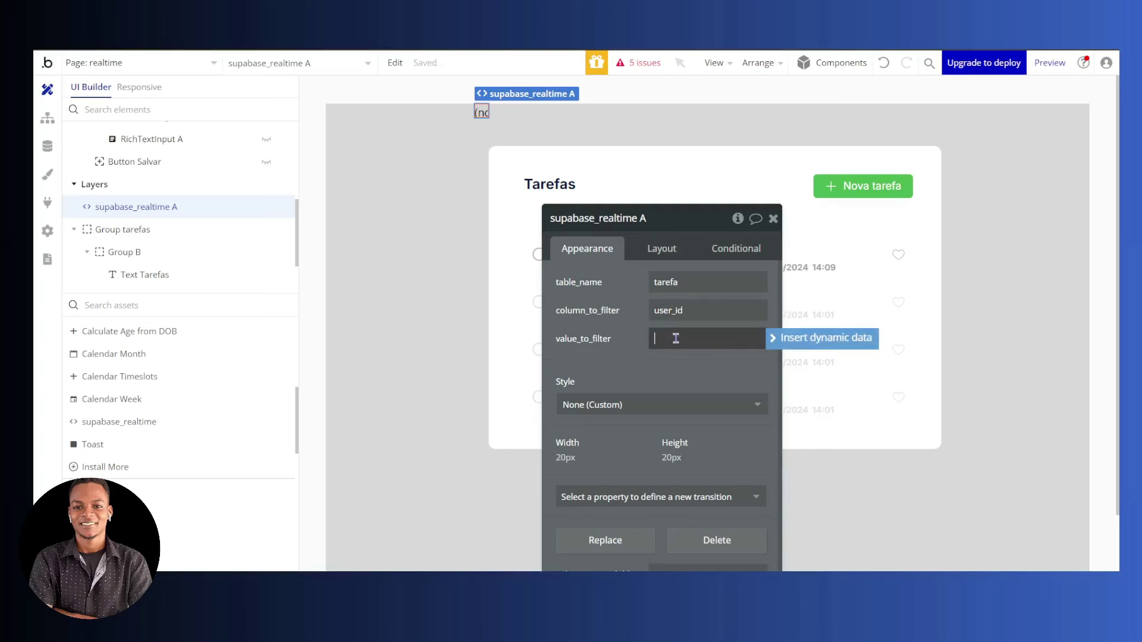
{"action": "left_click", "coordinate": [824, 337]}
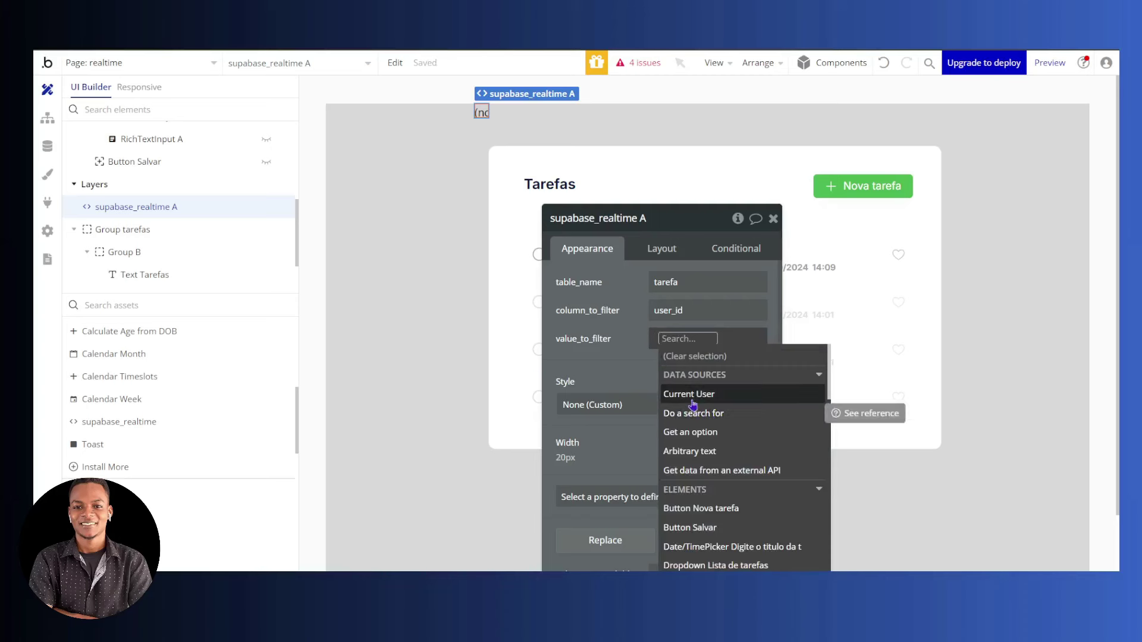
{"action": "left_click", "coordinate": [693, 404]}
{"action": "type", "text": "uni"}
{"action": "left_click", "coordinate": [703, 394]}
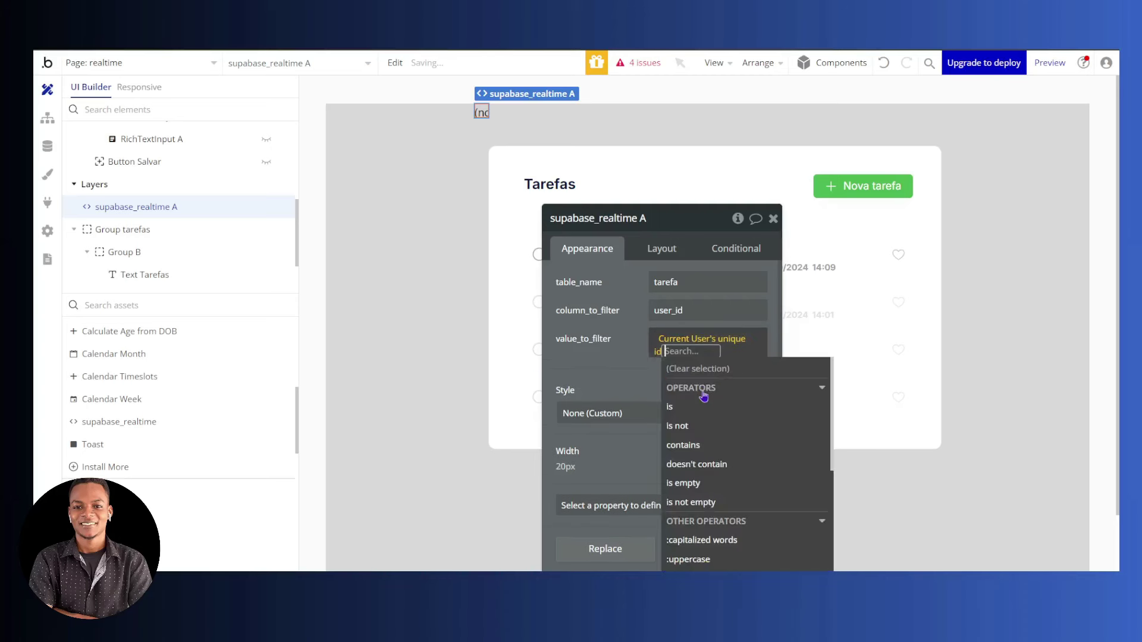
{"action": "scroll", "coordinate": [699, 401], "scroll_direction": "down", "scroll_amount": 2}
{"action": "type", "text": "ap"}
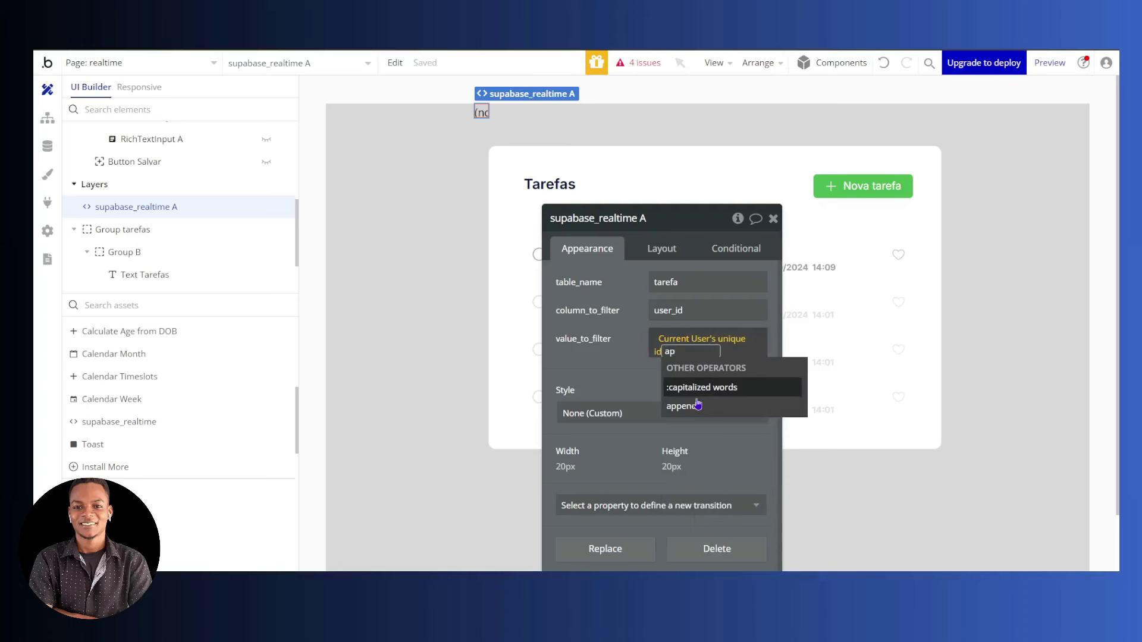
{"action": "left_click", "coordinate": [696, 407]}
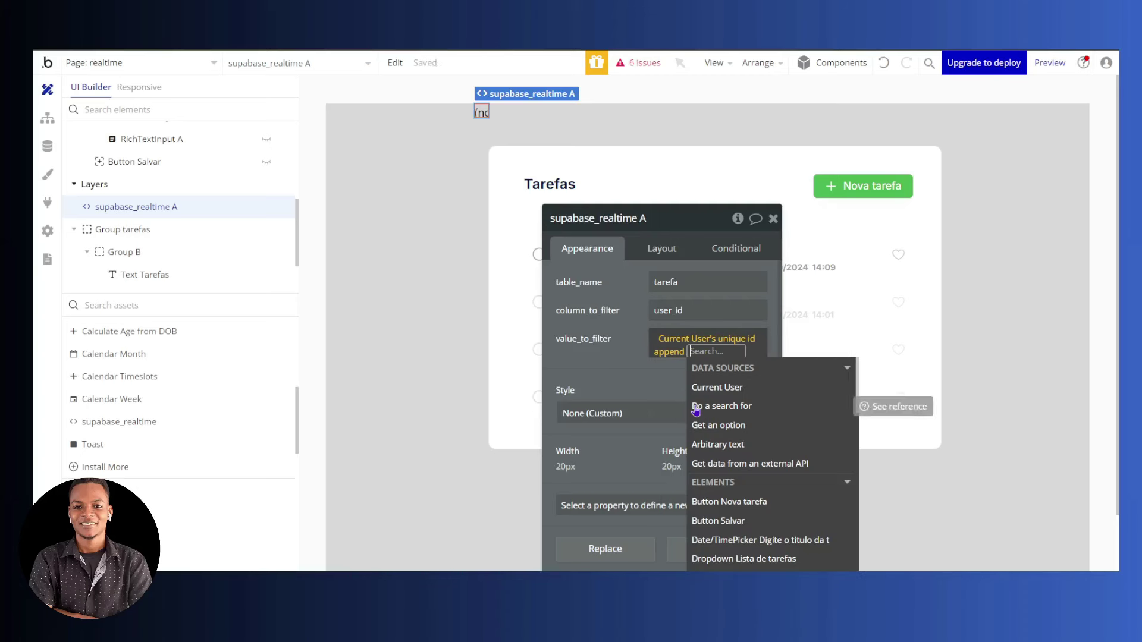
{"action": "left_click", "coordinate": [720, 390]}
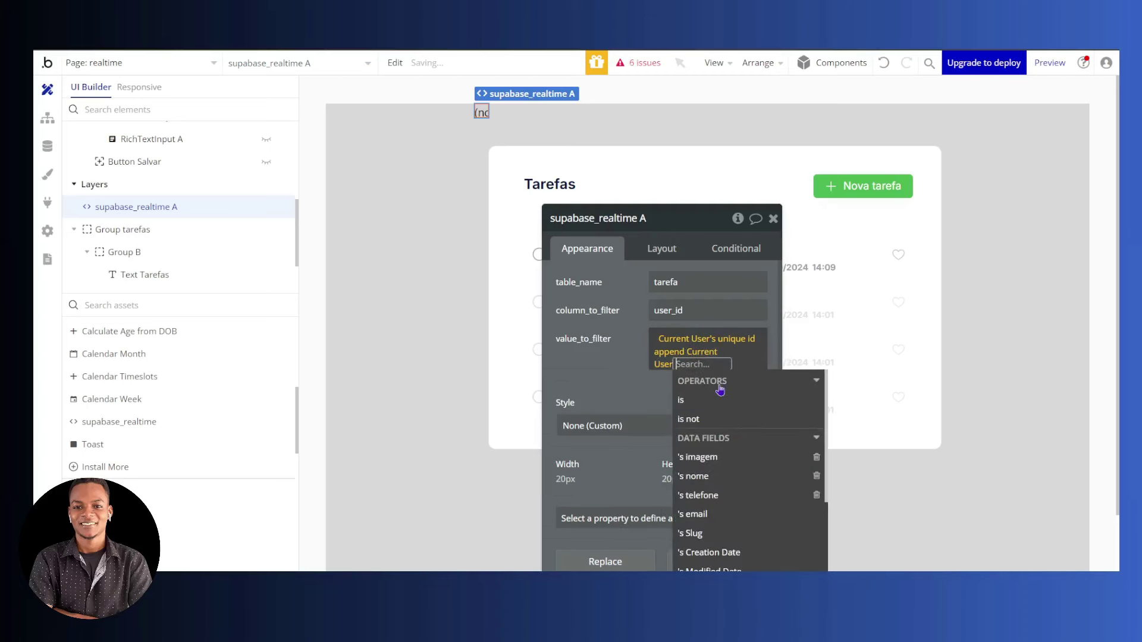
{"action": "type", "text": "em"}
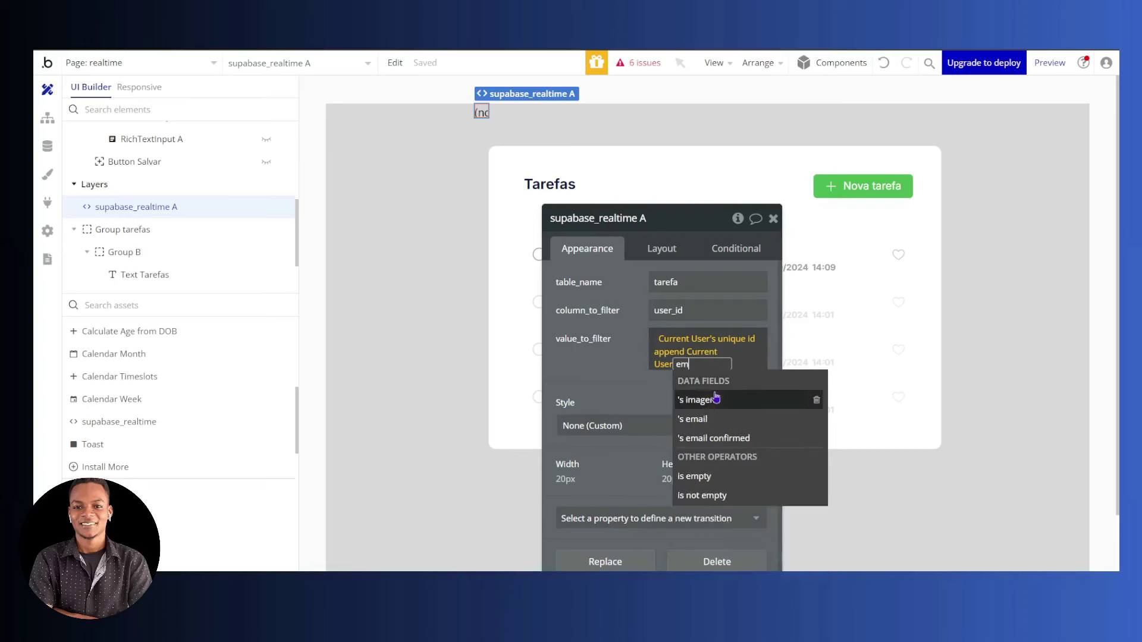
{"action": "left_click", "coordinate": [692, 419]}
{"action": "left_click", "coordinate": [619, 374]}
{"action": "mouse_move", "coordinate": [620, 375]}
{"action": "left_mouse_down"}
{"action": "mouse_move", "coordinate": [630, 400]}
{"action": "mouse_move", "coordinate": [629, 368]}
{"action": "left_mouse_up"}
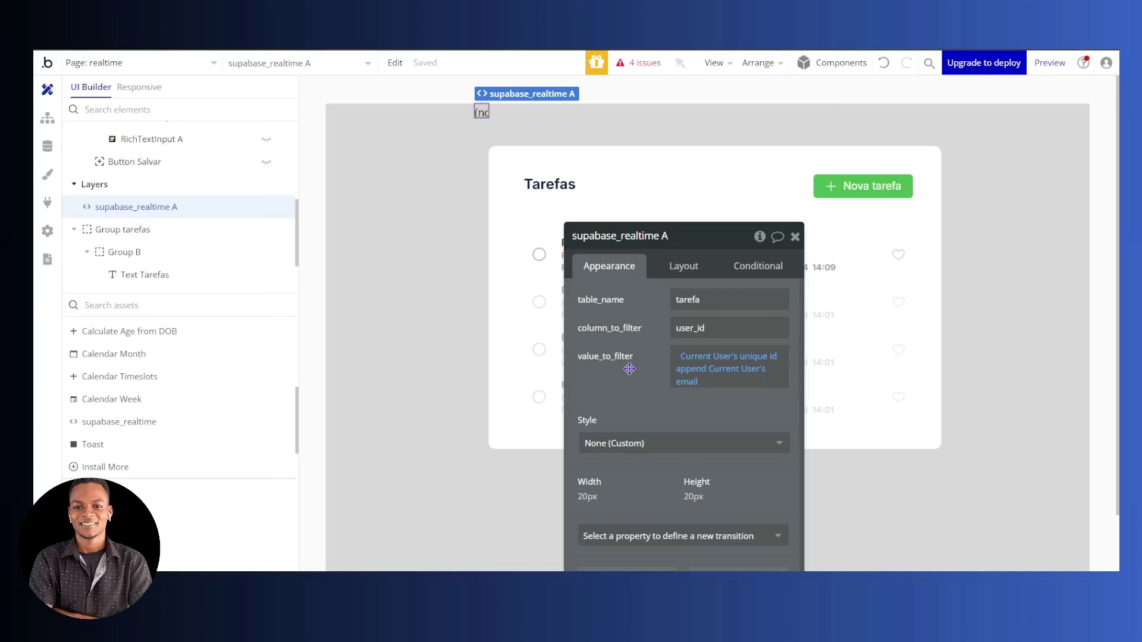
{"action": "left_click_drag", "start_coordinate": [629, 368], "coordinate": [311, 288]}
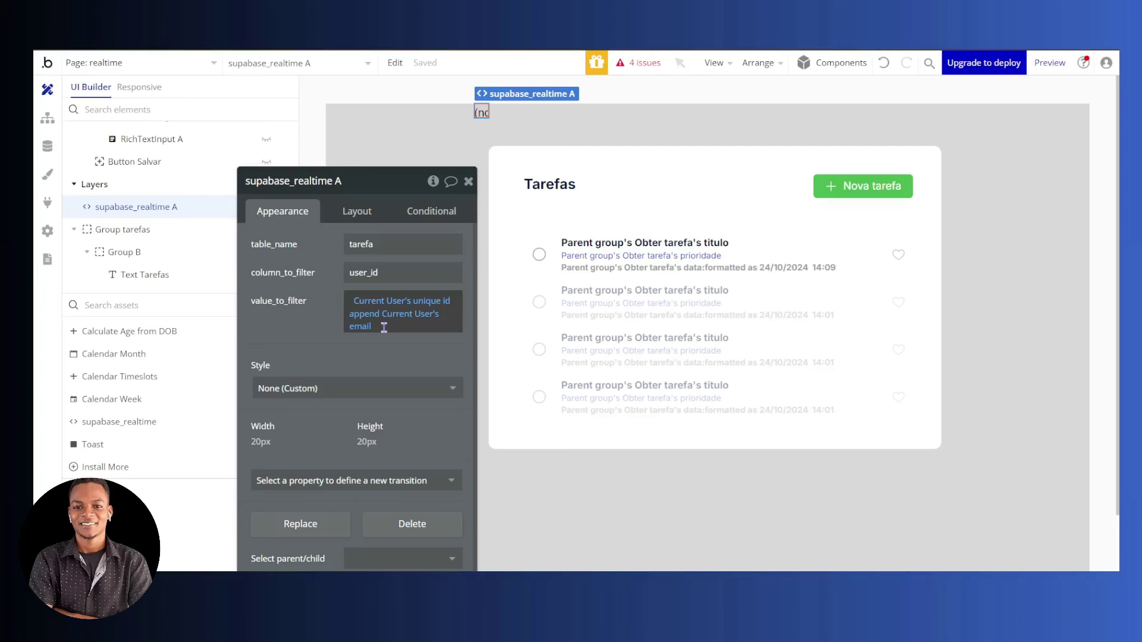
{"action": "left_click", "coordinate": [196, 206]}
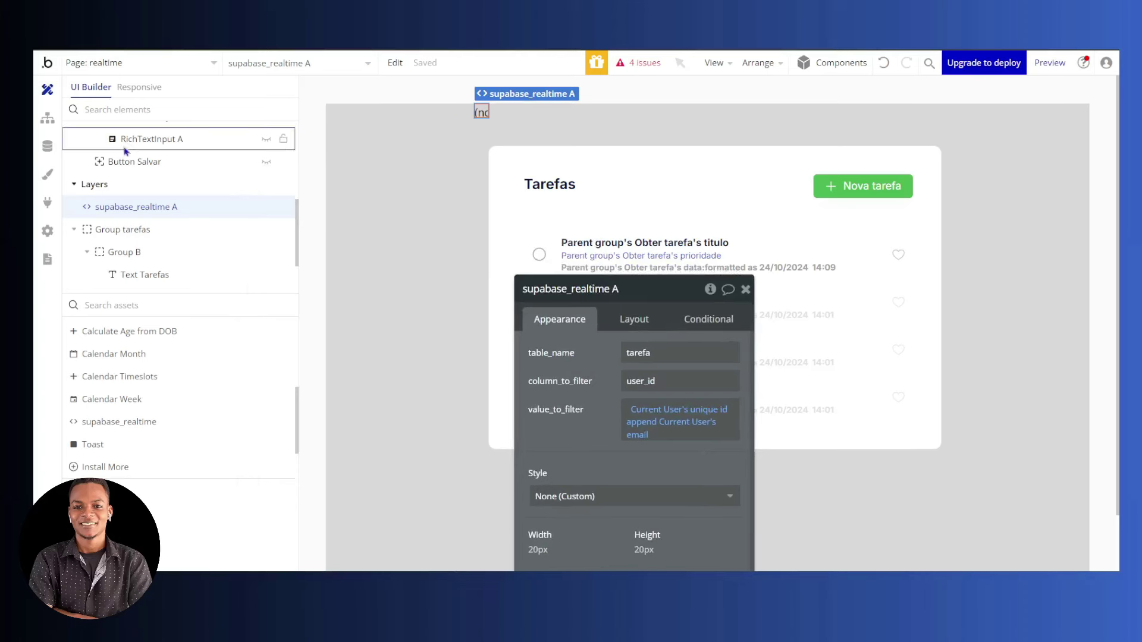
Create a workflow on the realtime page triggered by the supabase_realtime element's new_updated event
{"action": "left_click", "coordinate": [46, 122]}
{"action": "left_click", "coordinate": [220, 96]}
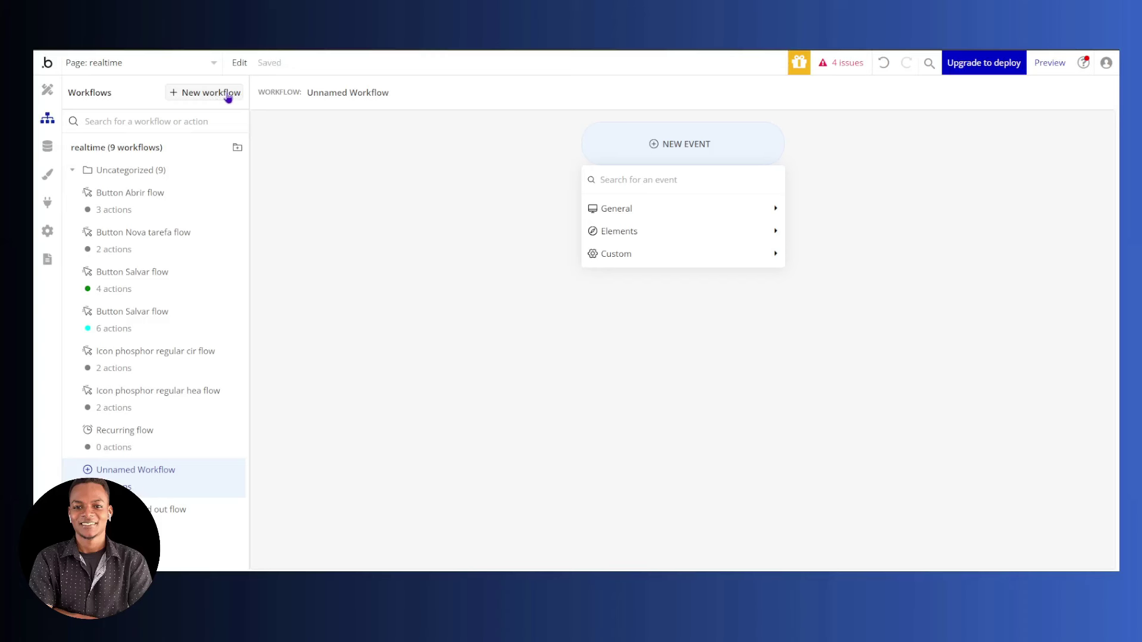
{"action": "mouse_move", "coordinate": [790, 265]}
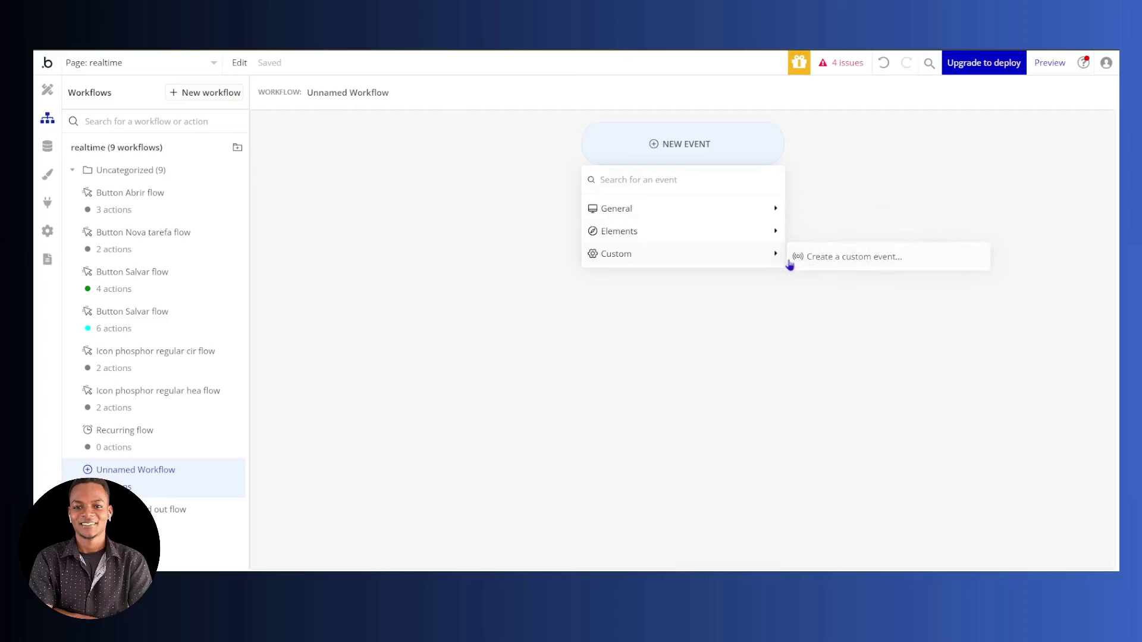
{"action": "mouse_move", "coordinate": [776, 232]}
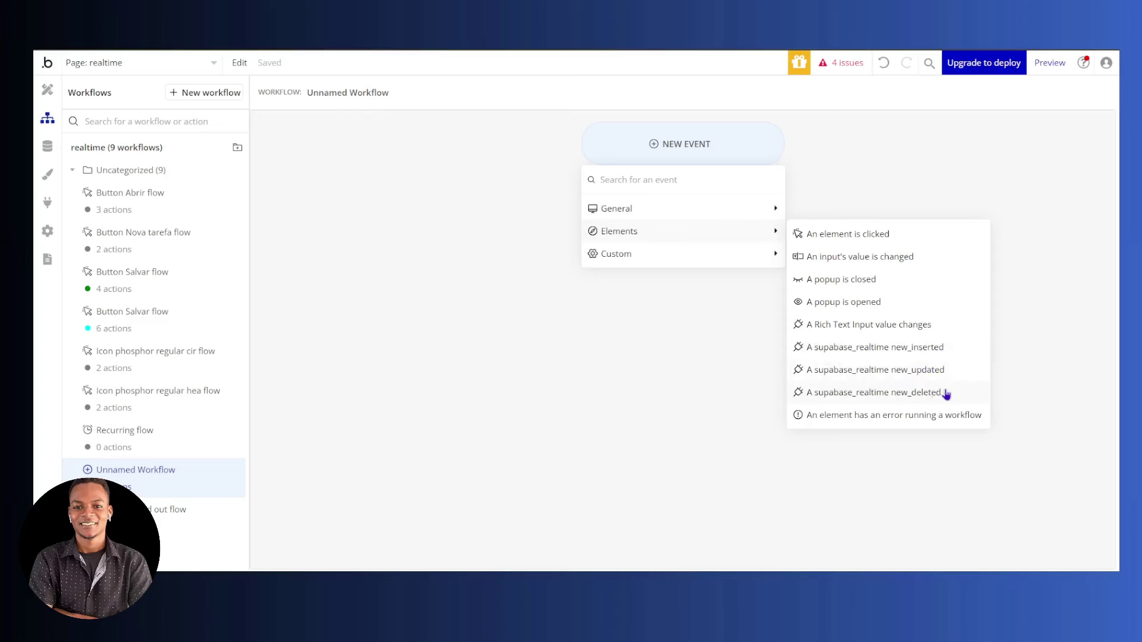
{"action": "left_click", "coordinate": [897, 377]}
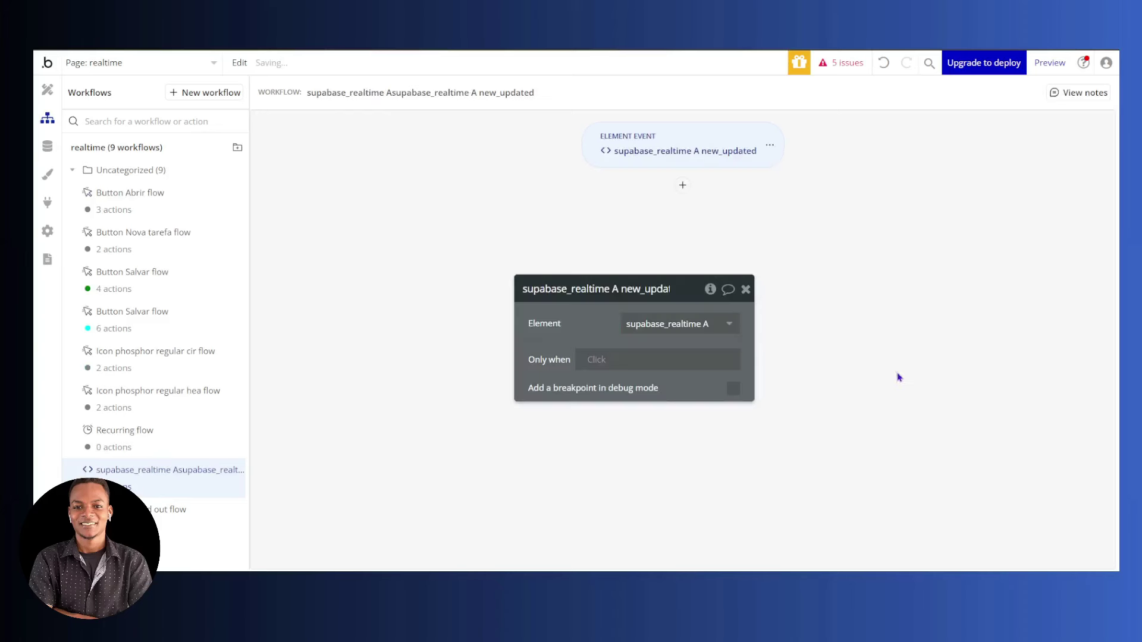
Add a Toast action with the message "teste" to the new_updated workflow
{"action": "left_click", "coordinate": [687, 188]}
{"action": "type", "text": "toas"}
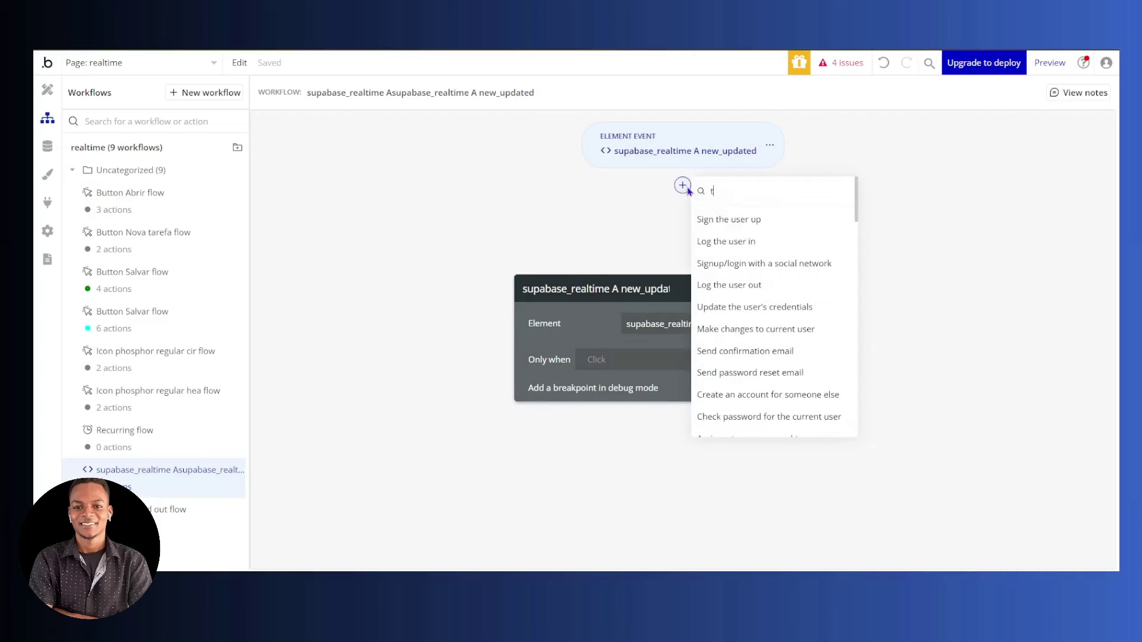
{"action": "left_click", "coordinate": [715, 242]}
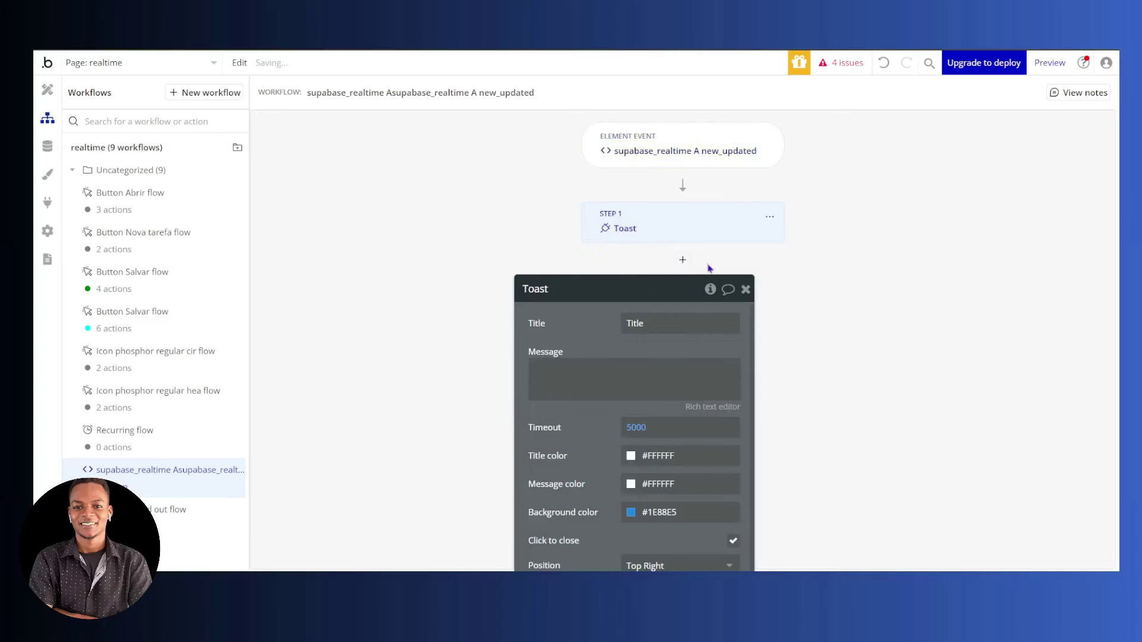
{"action": "left_click", "coordinate": [622, 379]}
{"action": "type", "text": "teste"}
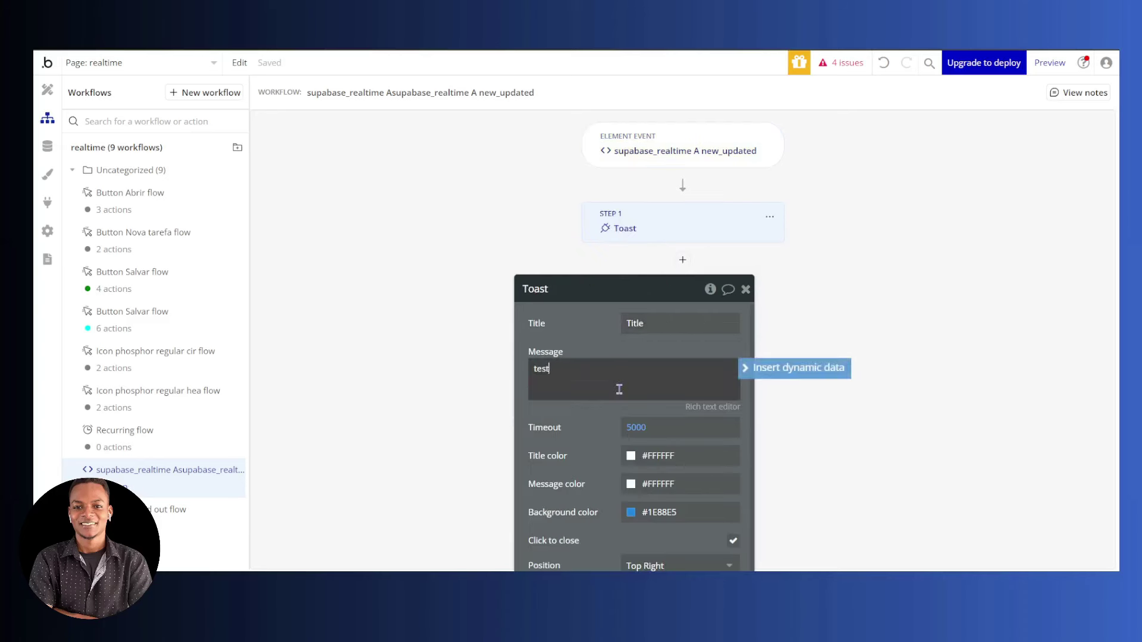
{"action": "left_click", "coordinate": [581, 323]}
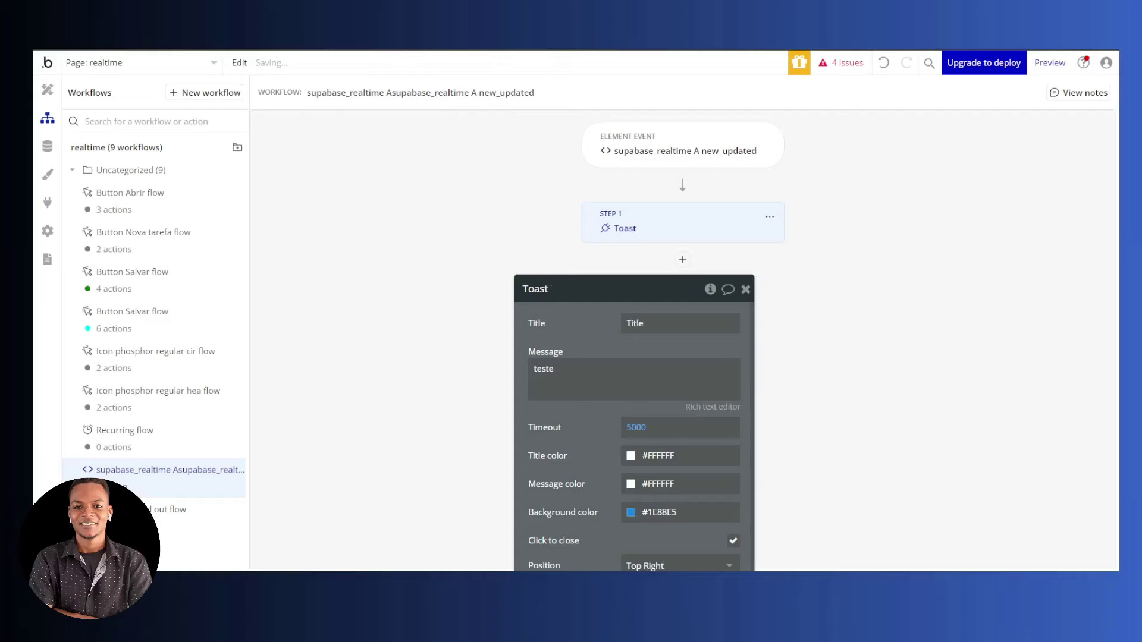
Reload the app preview, and in Supabase set the prioridade of tarefa row 3 to baixa
{"action": "key", "text": "ctrl+Tab"}
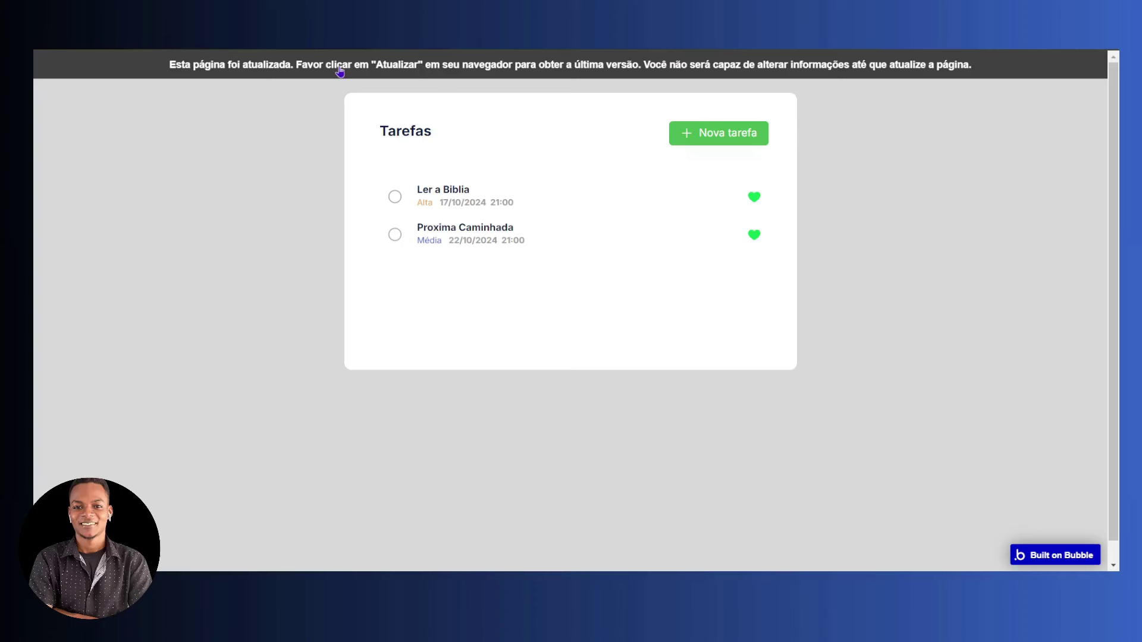
{"action": "left_click", "coordinate": [340, 72]}
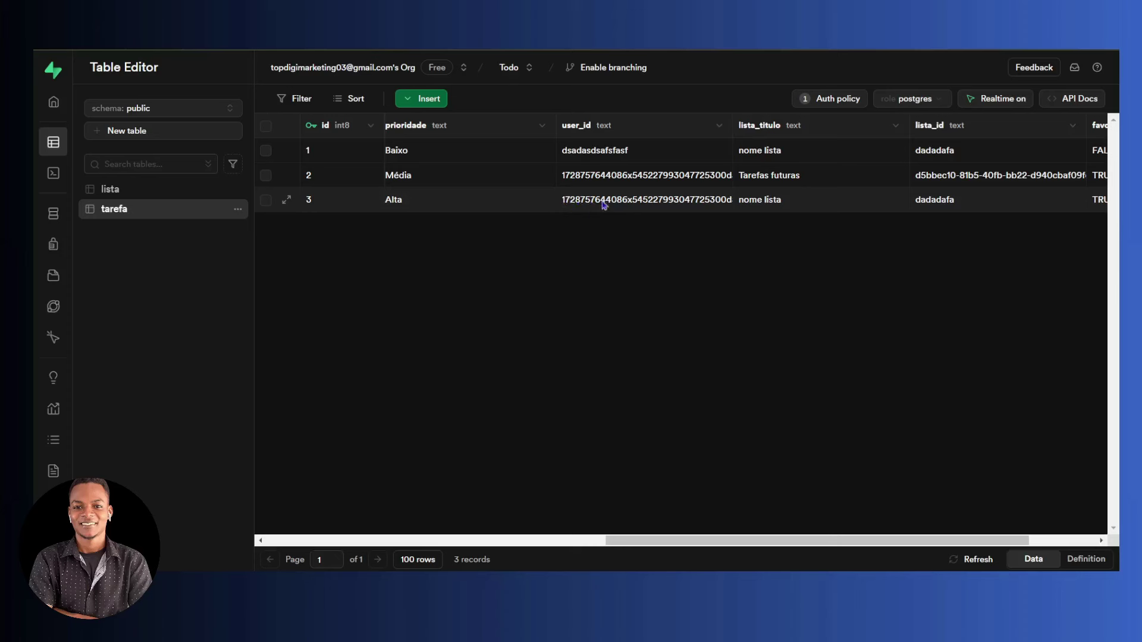
{"action": "left_click", "coordinate": [518, 204]}
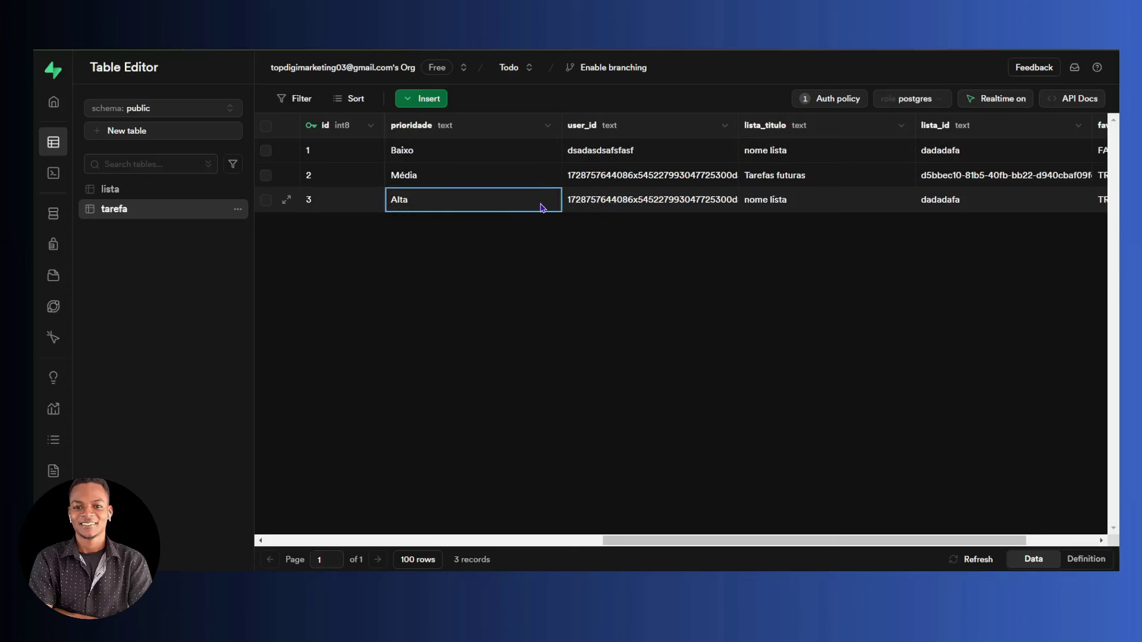
{"action": "double_click", "coordinate": [537, 206]}
{"action": "key", "text": "ctrl+a"}
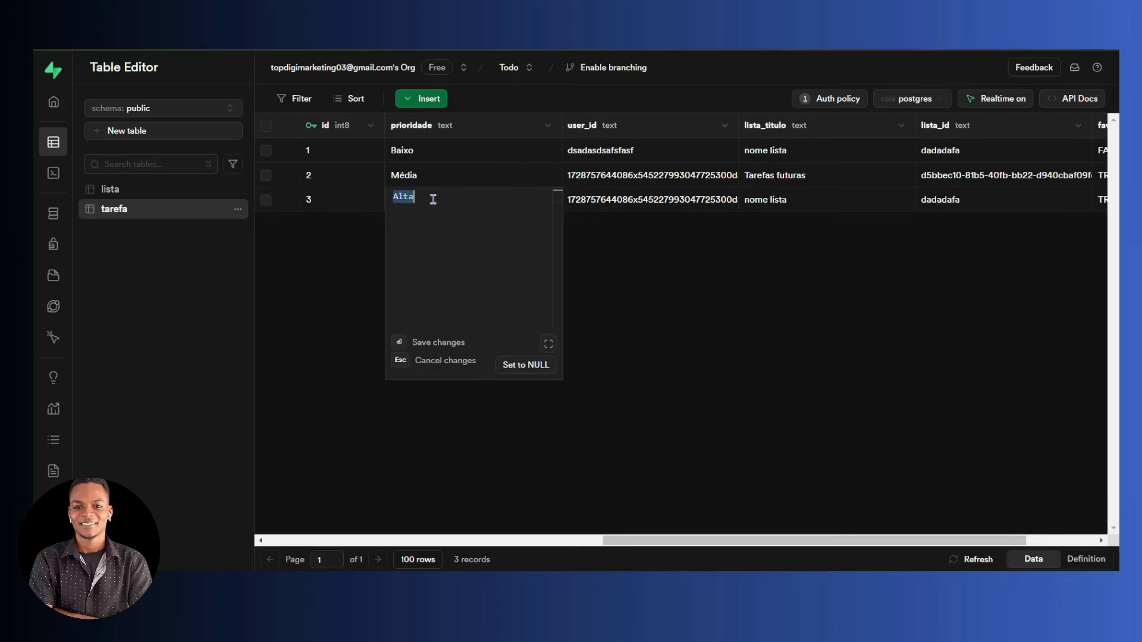
{"action": "type", "text": "baixa"}
{"action": "key", "text": "Return"}
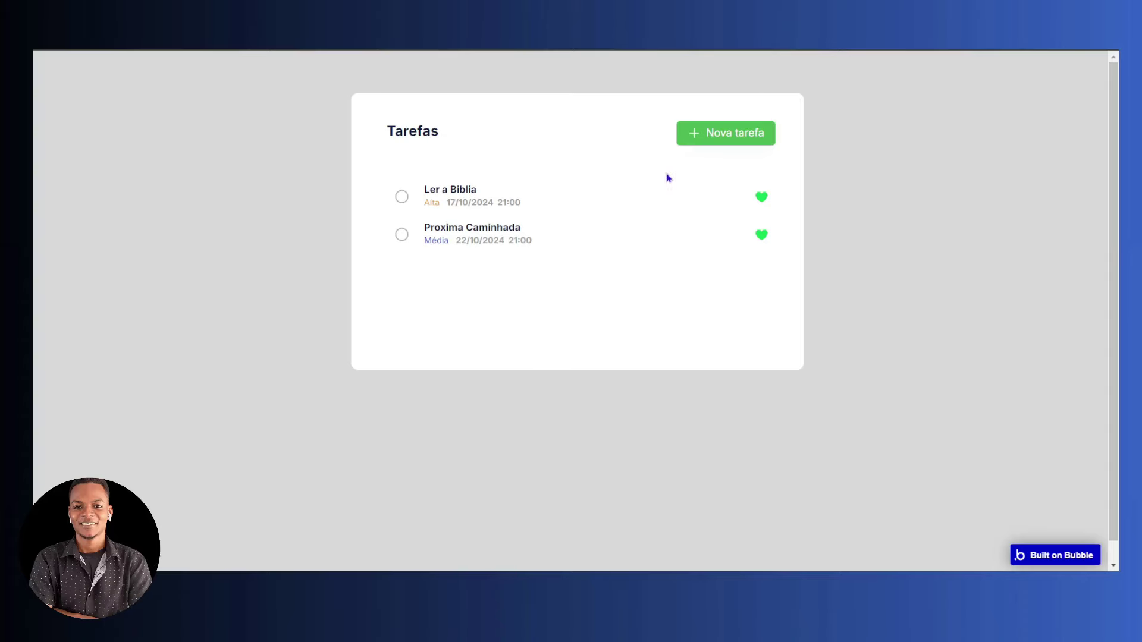
In the app preview, save a new task "ir para academia" dated 25 October 2024 with priority Alta and a list, and reload the page
{"action": "left_click", "coordinate": [698, 132]}
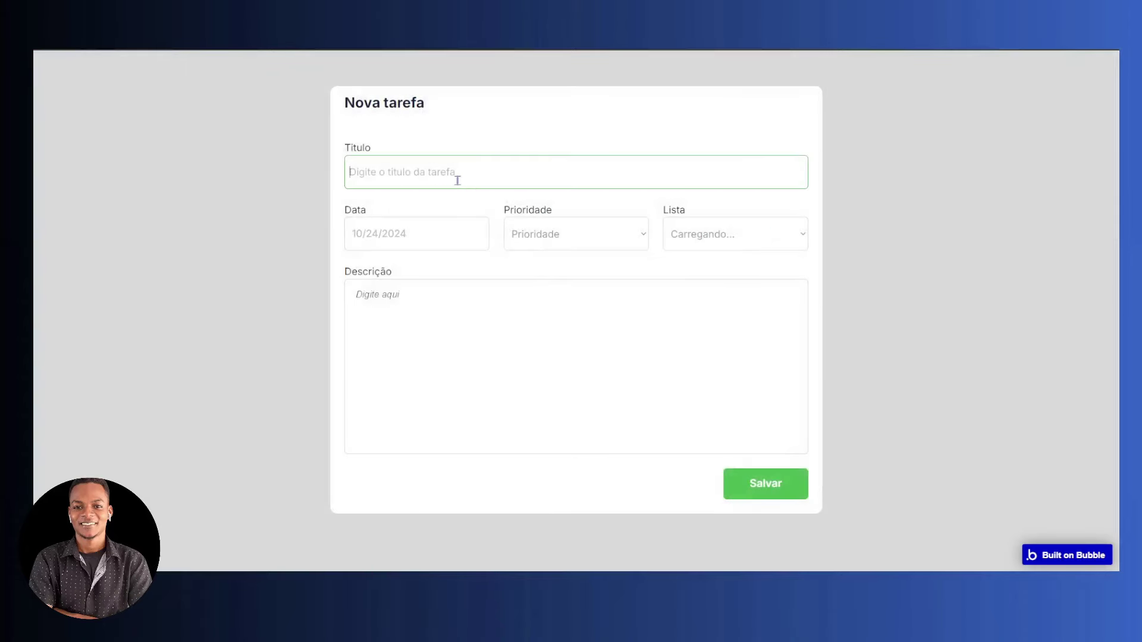
{"action": "type", "text": "ir para"}
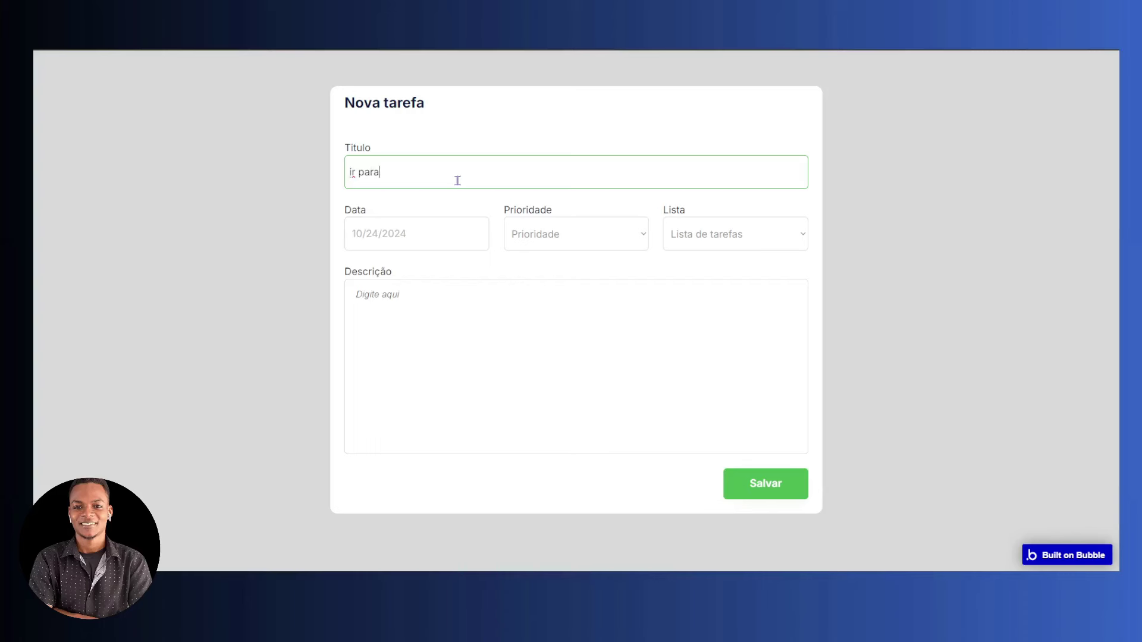
{"action": "type", "text": " academia"}
{"action": "left_click", "coordinate": [425, 247]}
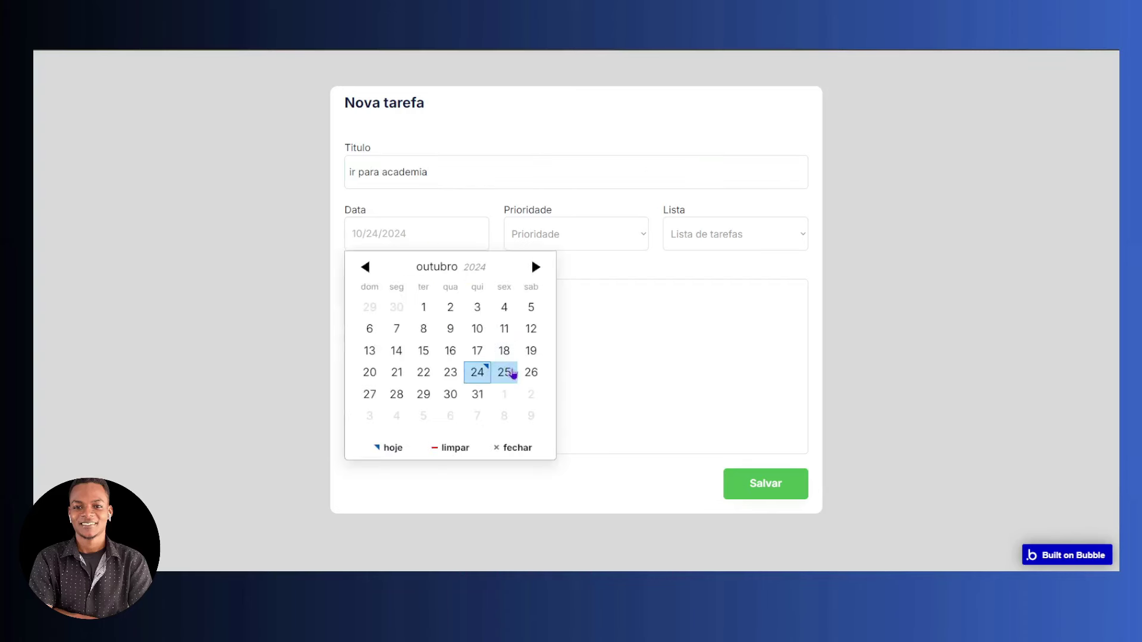
{"action": "left_click", "coordinate": [504, 372]}
{"action": "left_click", "coordinate": [583, 233]}
{"action": "left_click", "coordinate": [589, 280]}
{"action": "left_click", "coordinate": [709, 240]}
{"action": "left_click", "coordinate": [711, 283]}
{"action": "left_click", "coordinate": [768, 490]}
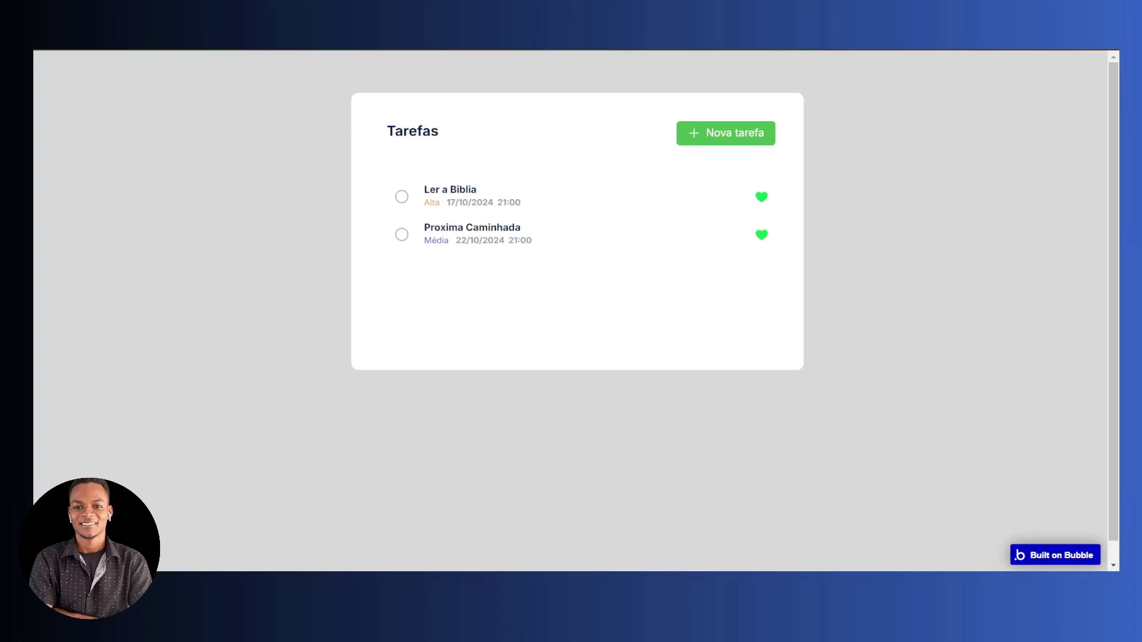
{"action": "key", "text": "F5"}
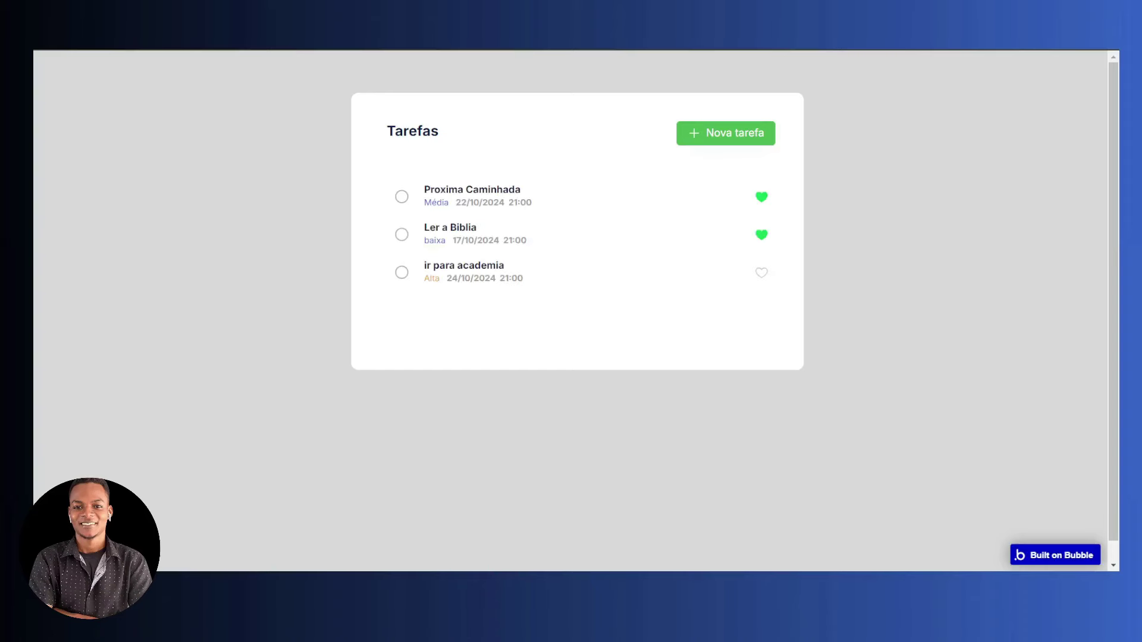
In Bubble, examine the user-d parameter and its value in the API Connector's Obter tarefas call
{"action": "mouse_move", "coordinate": [407, 288]}
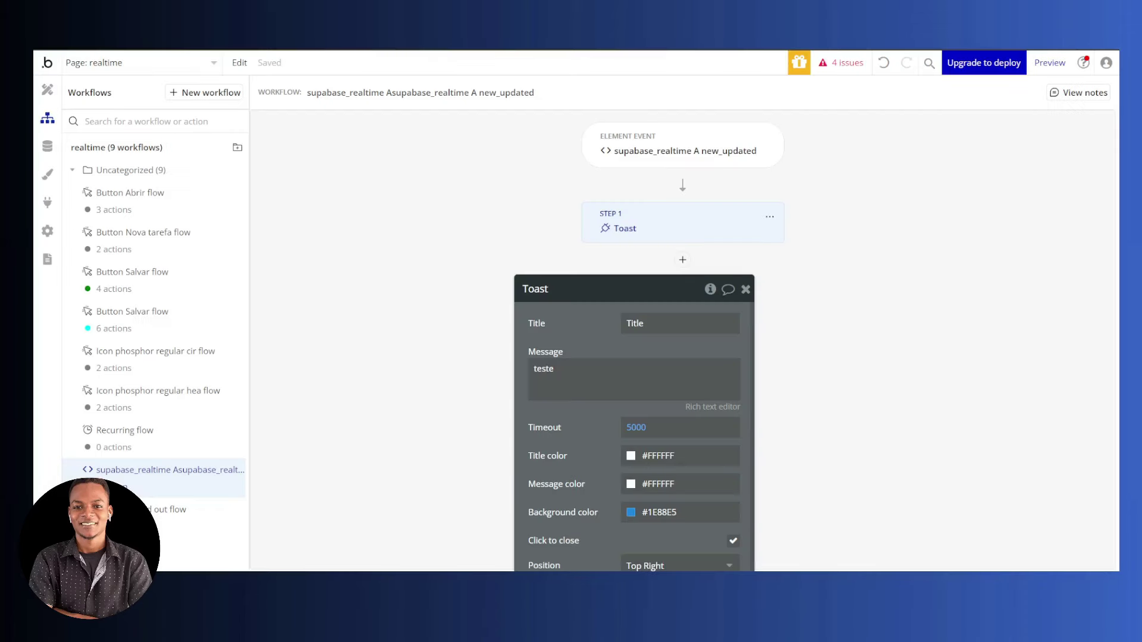
{"action": "left_click", "coordinate": [43, 153]}
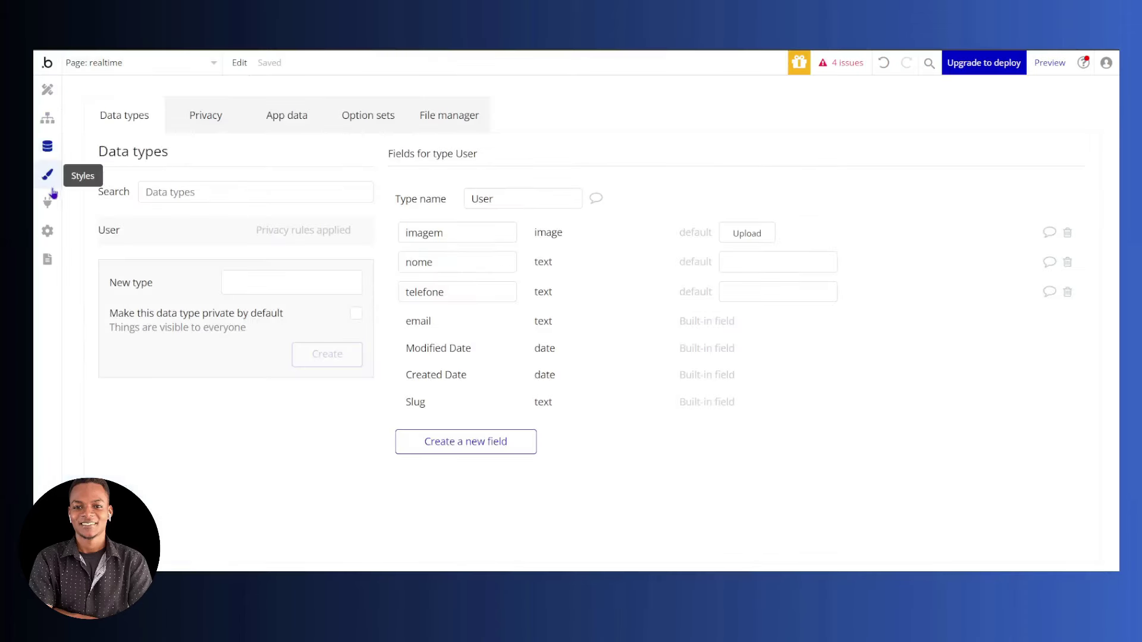
{"action": "left_click", "coordinate": [48, 202]}
{"action": "scroll", "coordinate": [593, 286], "scroll_direction": "down", "scroll_amount": 8}
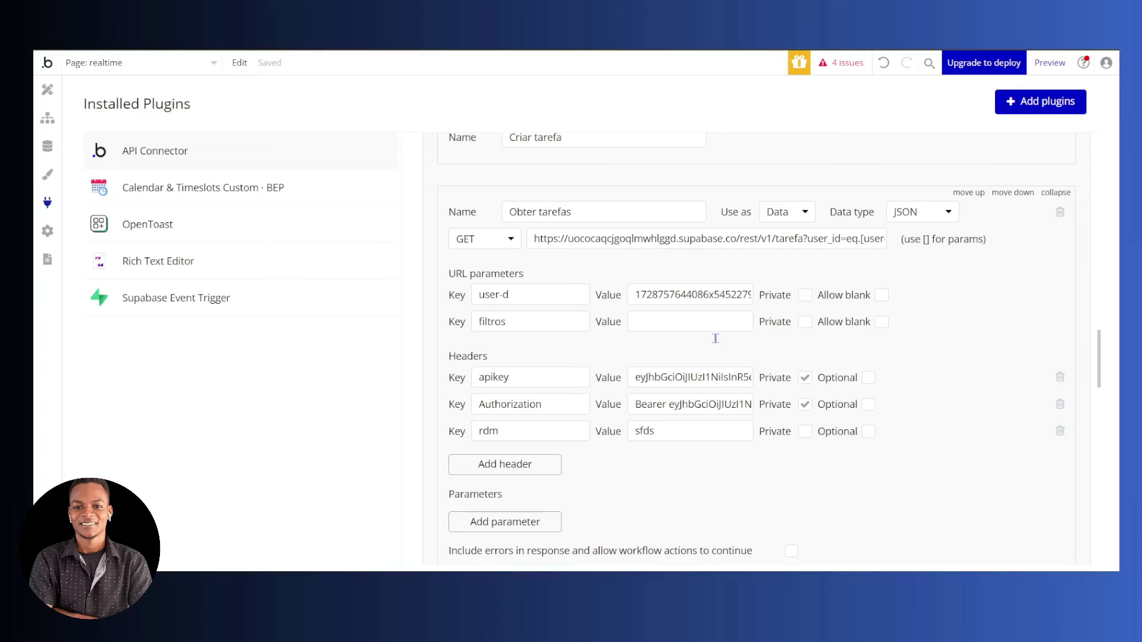
{"action": "scroll", "coordinate": [703, 326], "scroll_direction": "down", "scroll_amount": 1}
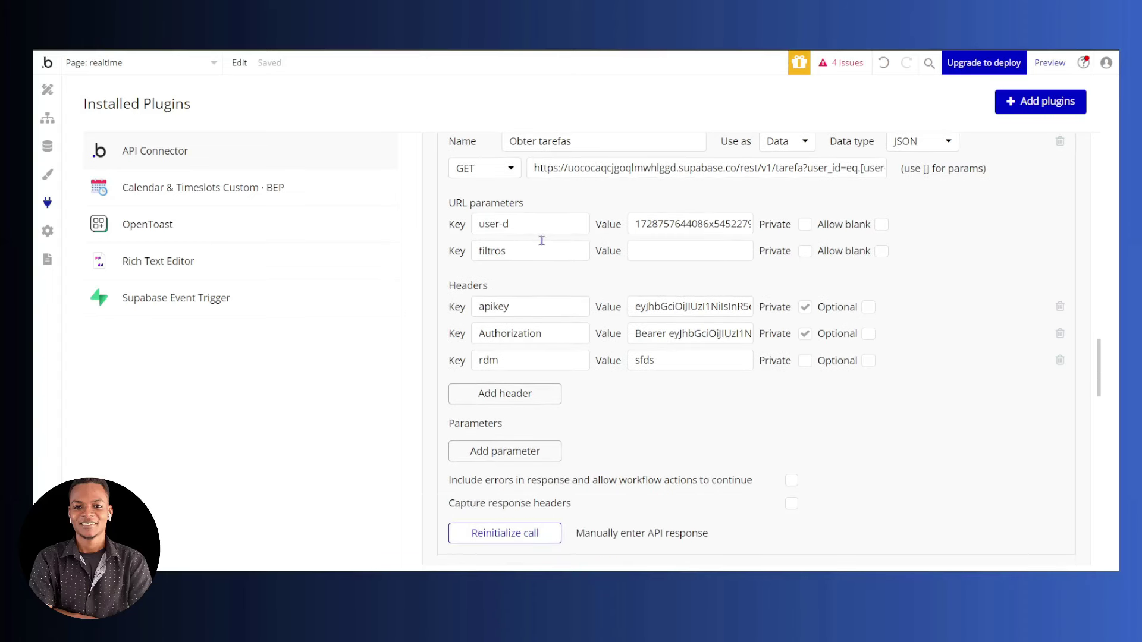
{"action": "left_click", "coordinate": [521, 221]}
{"action": "left_click_drag", "start_coordinate": [521, 222], "coordinate": [432, 219]}
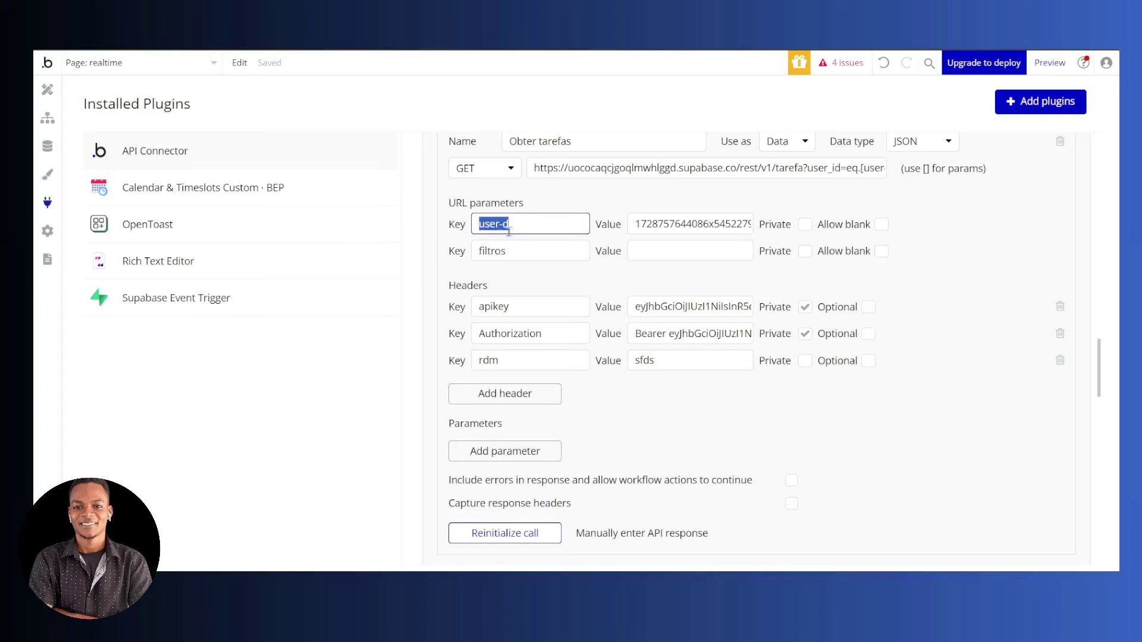
{"action": "double_click", "coordinate": [663, 229]}
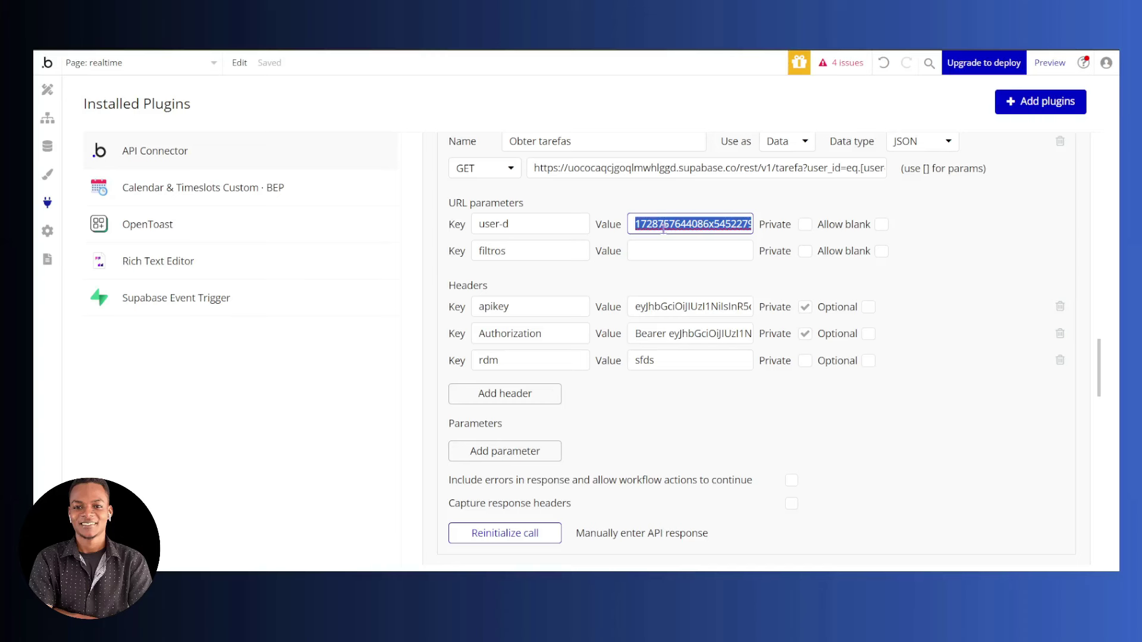
{"action": "left_click", "coordinate": [655, 407]}
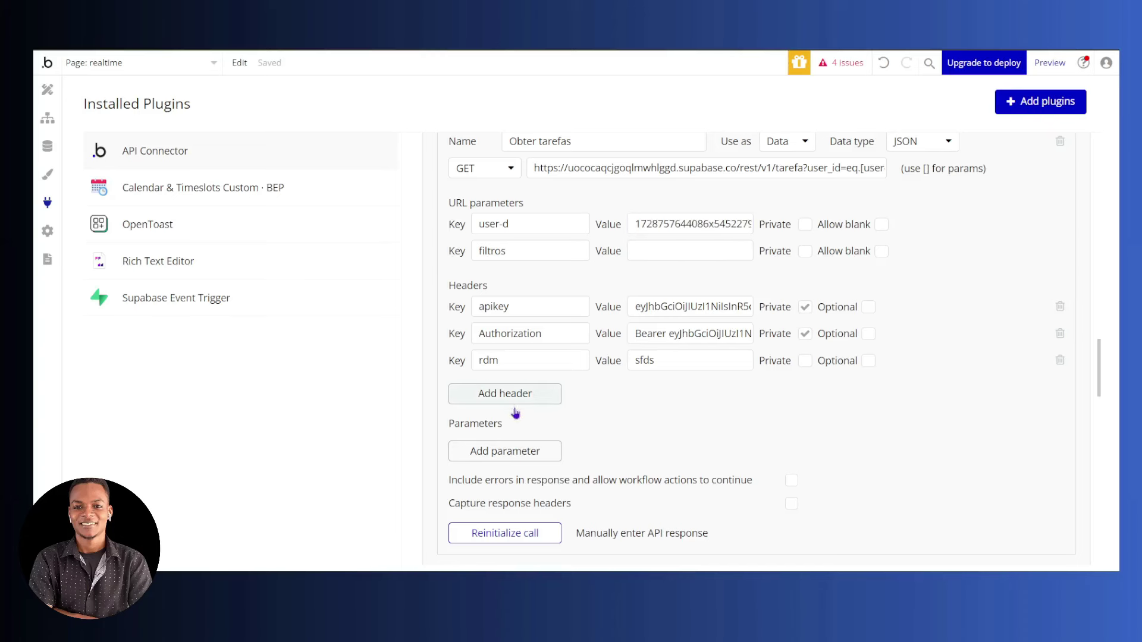
Replace the Obter tarefas call's rdm header with a non-private header timee with the value fdfsdfsdf
{"action": "left_click", "coordinate": [1060, 360]}
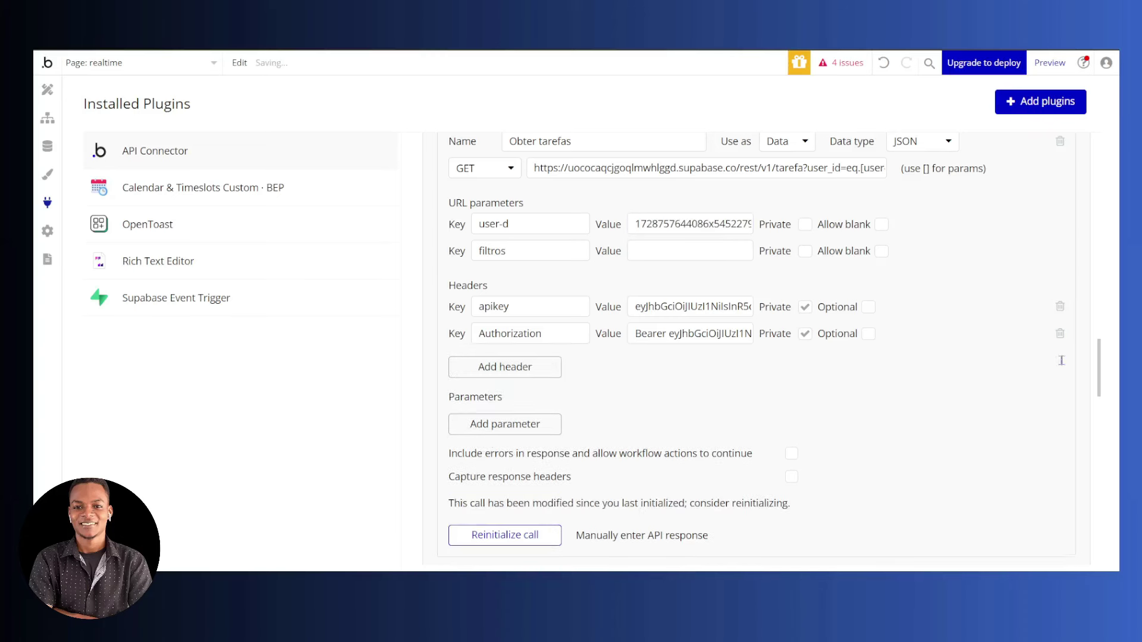
{"action": "left_click", "coordinate": [502, 368]}
{"action": "left_click", "coordinate": [502, 369]}
{"action": "type", "text": "timee"}
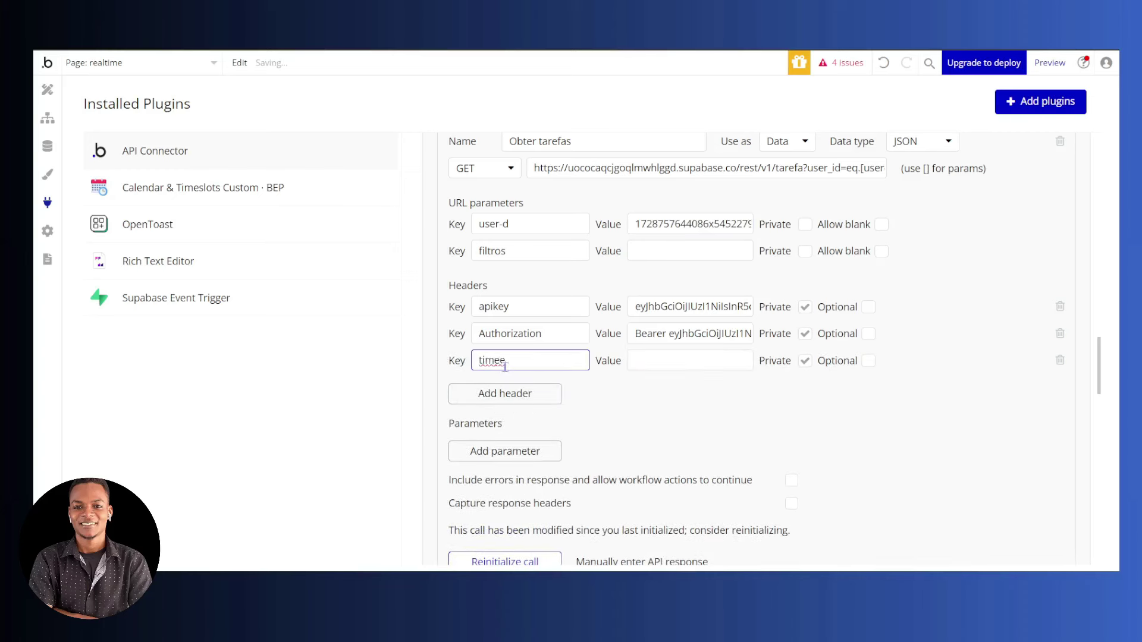
{"action": "left_click", "coordinate": [684, 354]}
{"action": "type", "text": "fdfsdfsdf"}
{"action": "left_click", "coordinate": [805, 361]}
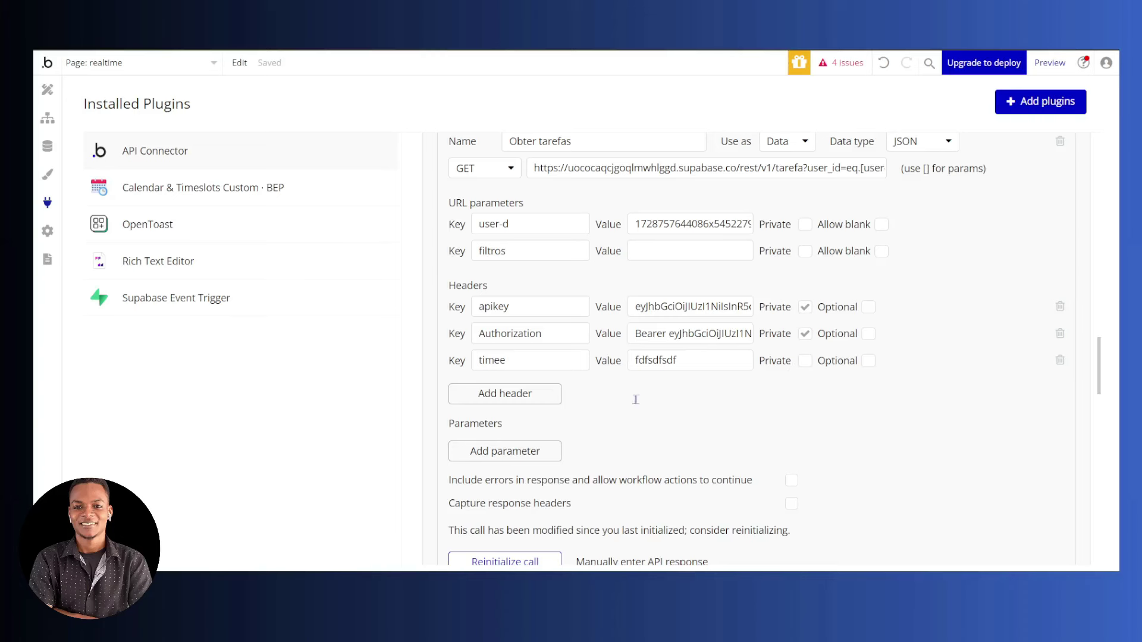
Rename the timee header's key to aleatorio
{"action": "double_click", "coordinate": [516, 361]}
{"action": "type", "text": "ale"}
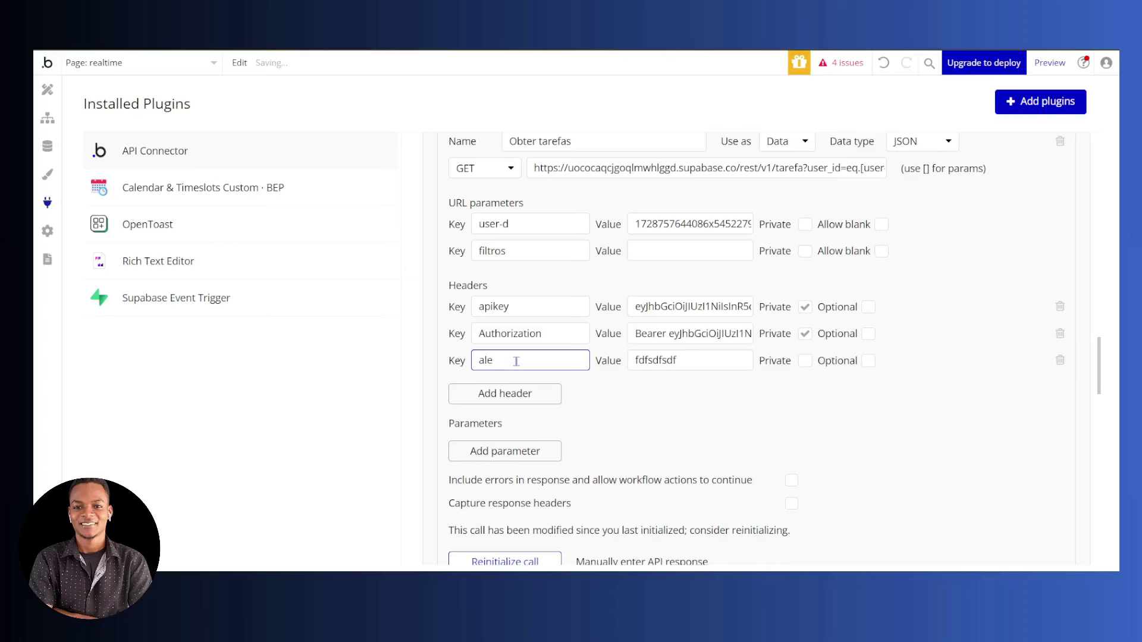
{"action": "type", "text": "atorio"}
{"action": "left_click", "coordinate": [619, 393]}
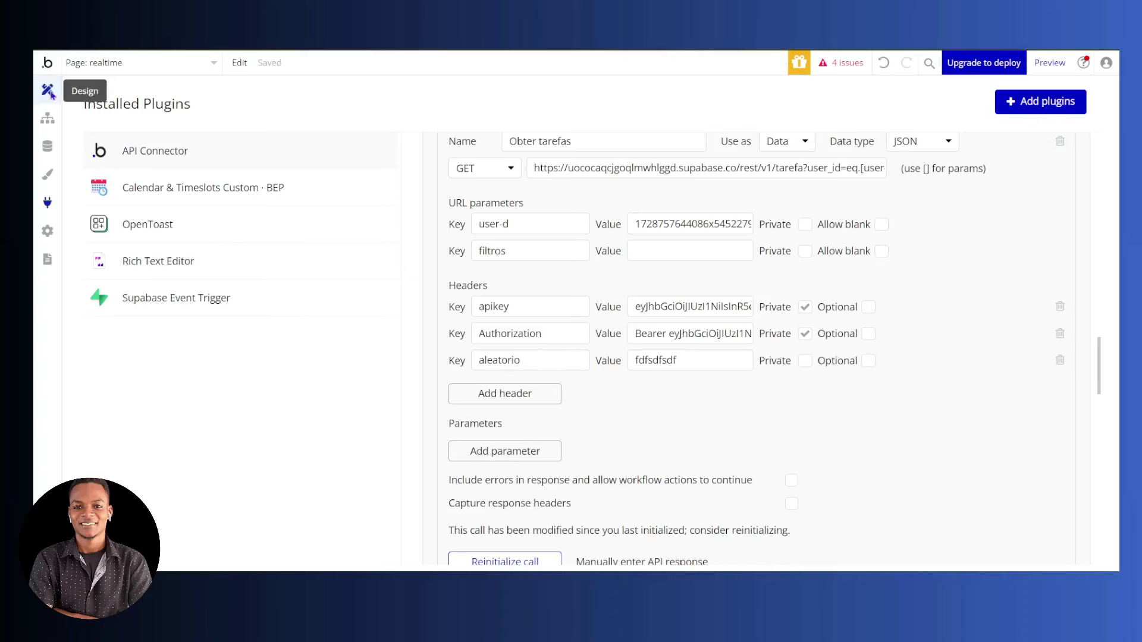
Check the aleatorio header in the data source settings of RepeatingGroup Obter tarefa on the realtime page
{"action": "left_click", "coordinate": [48, 91]}
{"action": "left_click", "coordinate": [166, 257]}
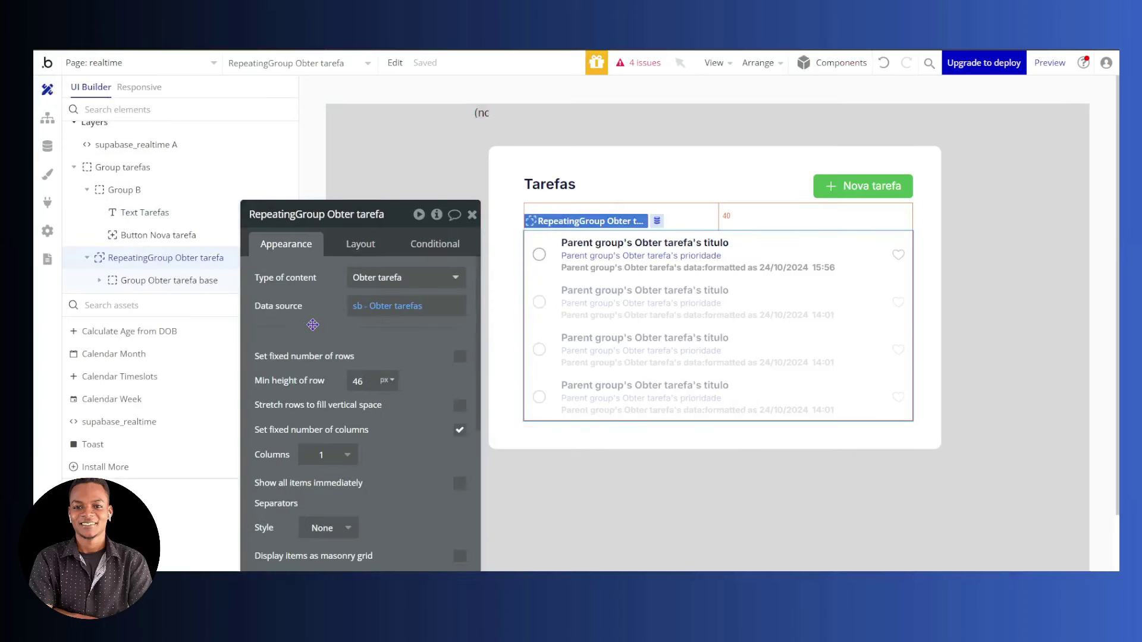
{"action": "left_click", "coordinate": [368, 307]}
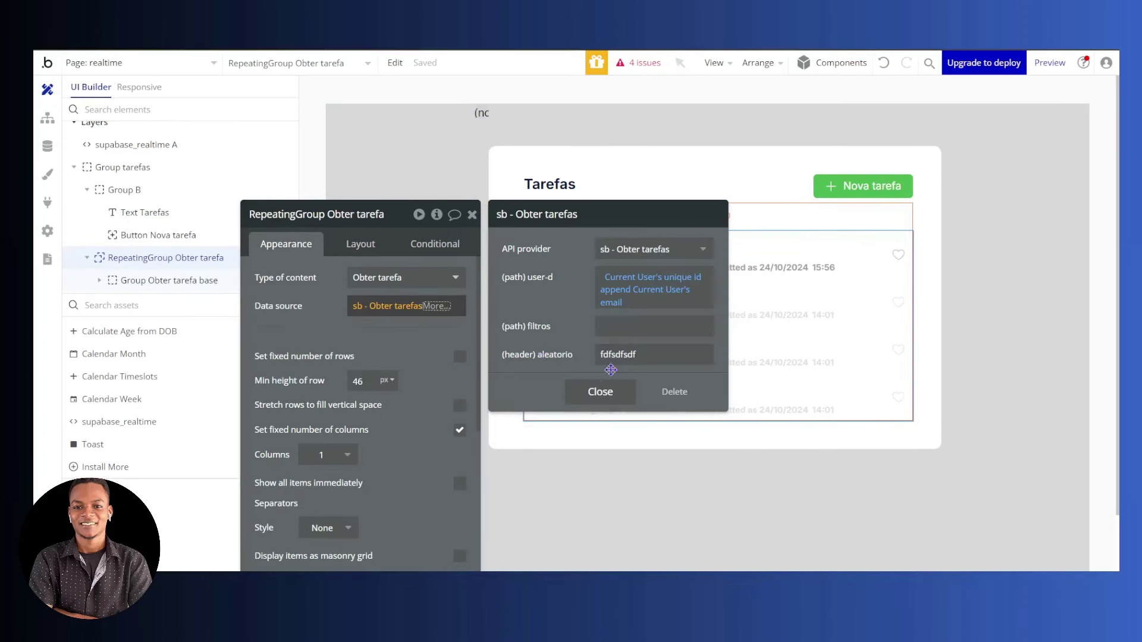
{"action": "left_click", "coordinate": [385, 344]}
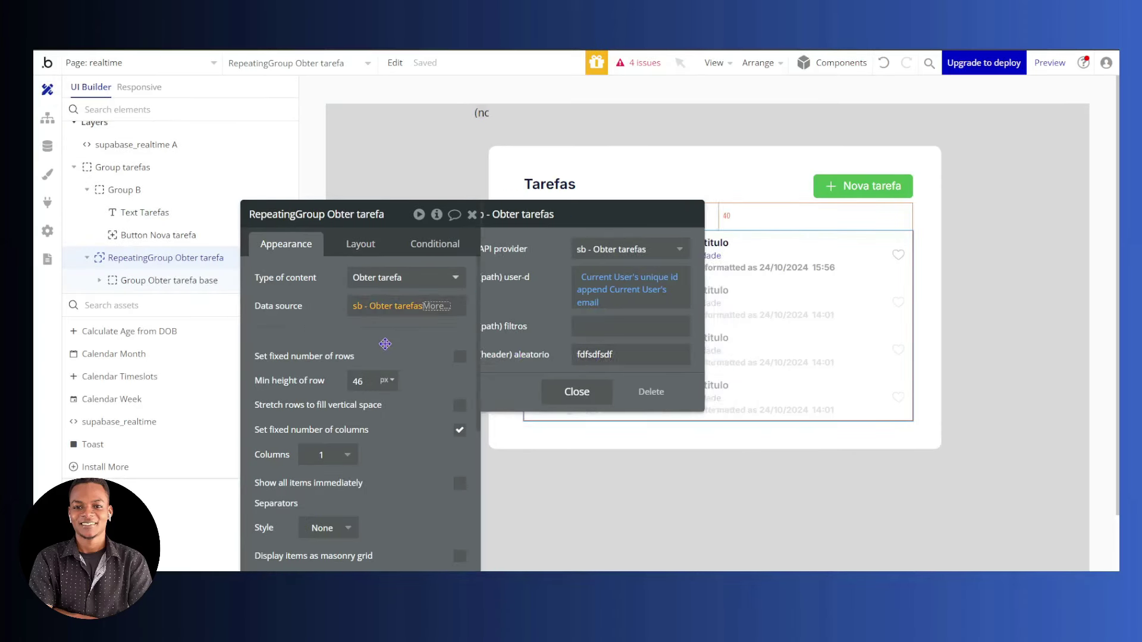
{"action": "left_click_drag", "start_coordinate": [385, 344], "coordinate": [568, 471]}
Add a text input to Group tarefas between the Tarefas heading and the repeating group
{"action": "scroll", "coordinate": [169, 513], "scroll_direction": "down", "scroll_amount": 3}
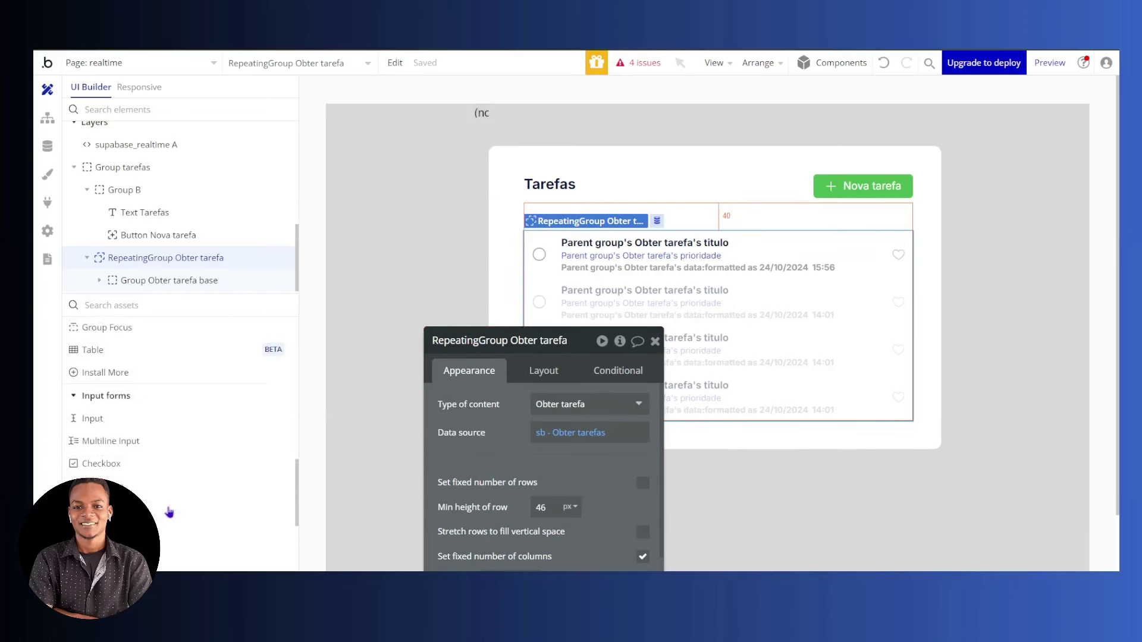
{"action": "scroll", "coordinate": [170, 494], "scroll_direction": "down", "scroll_amount": 2}
{"action": "left_click", "coordinate": [92, 341]}
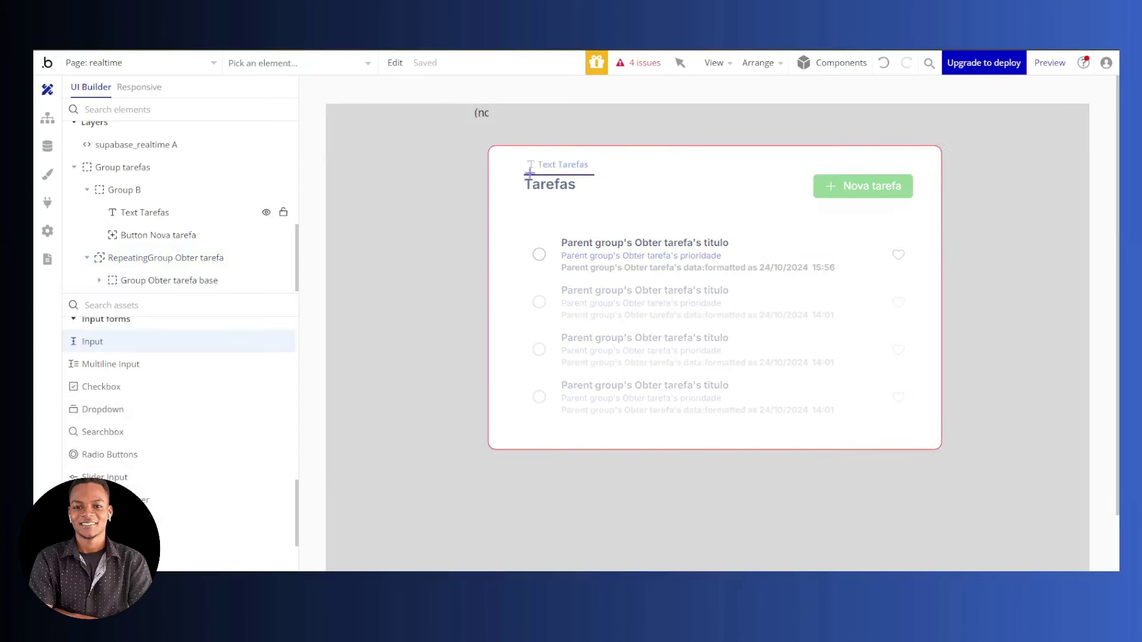
{"action": "left_click_drag", "start_coordinate": [530, 205], "coordinate": [708, 251]}
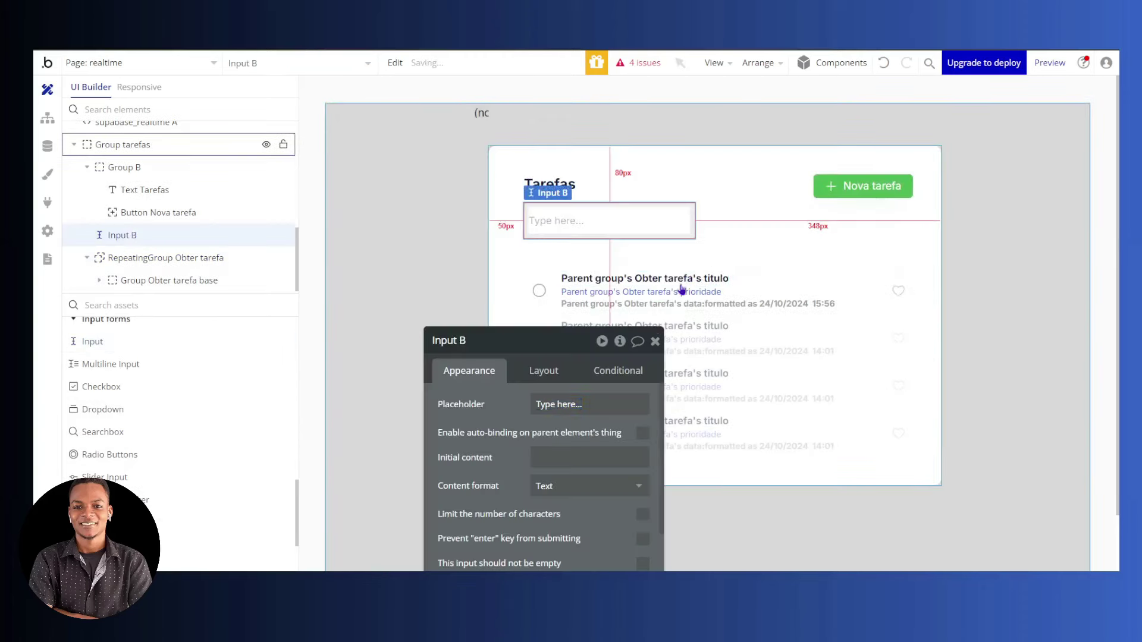
{"action": "left_click_drag", "start_coordinate": [476, 340], "coordinate": [298, 283]}
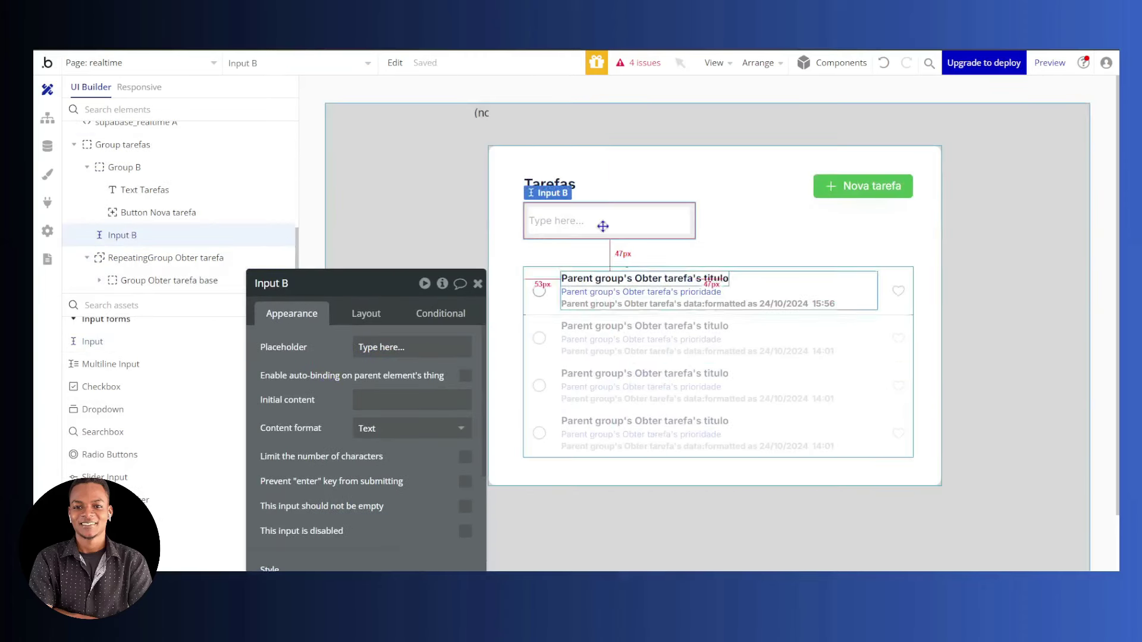
Set the aleatorio header in the data source of RepeatingGroup Obter tarefa to Input B's value
{"action": "left_click", "coordinate": [641, 415]}
{"action": "left_click", "coordinate": [390, 375]}
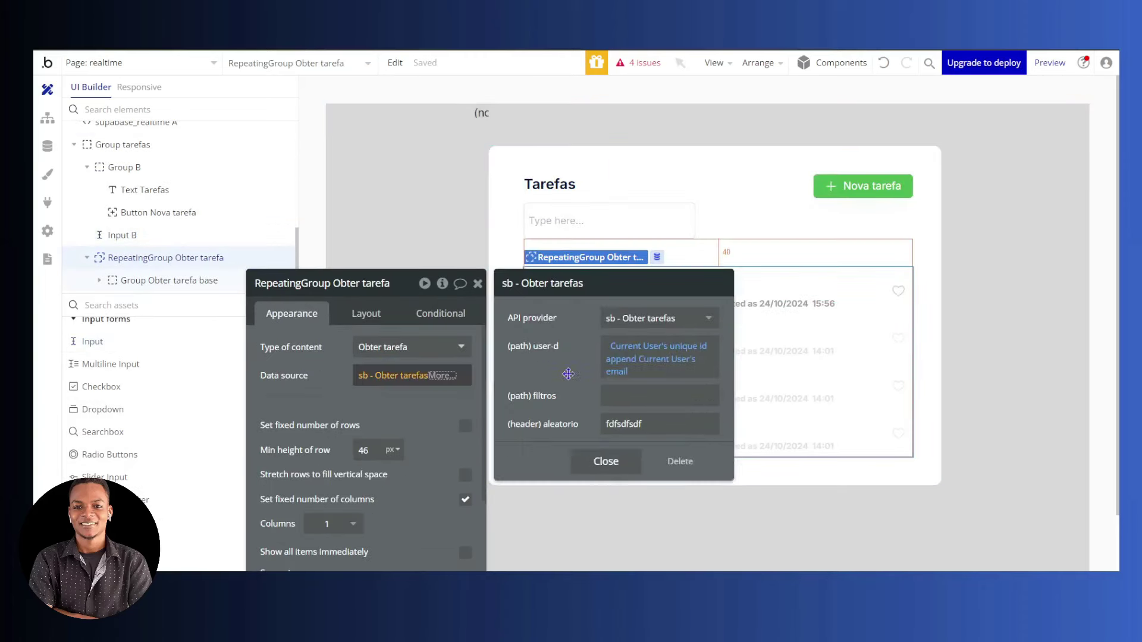
{"action": "left_click", "coordinate": [718, 423]}
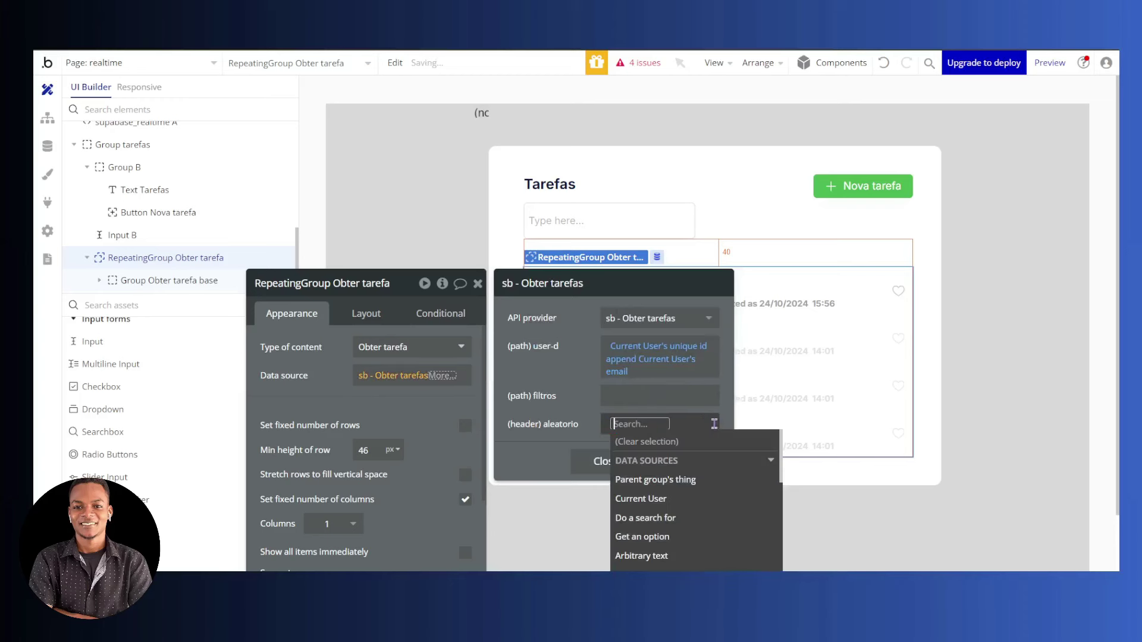
{"action": "type", "text": "in"}
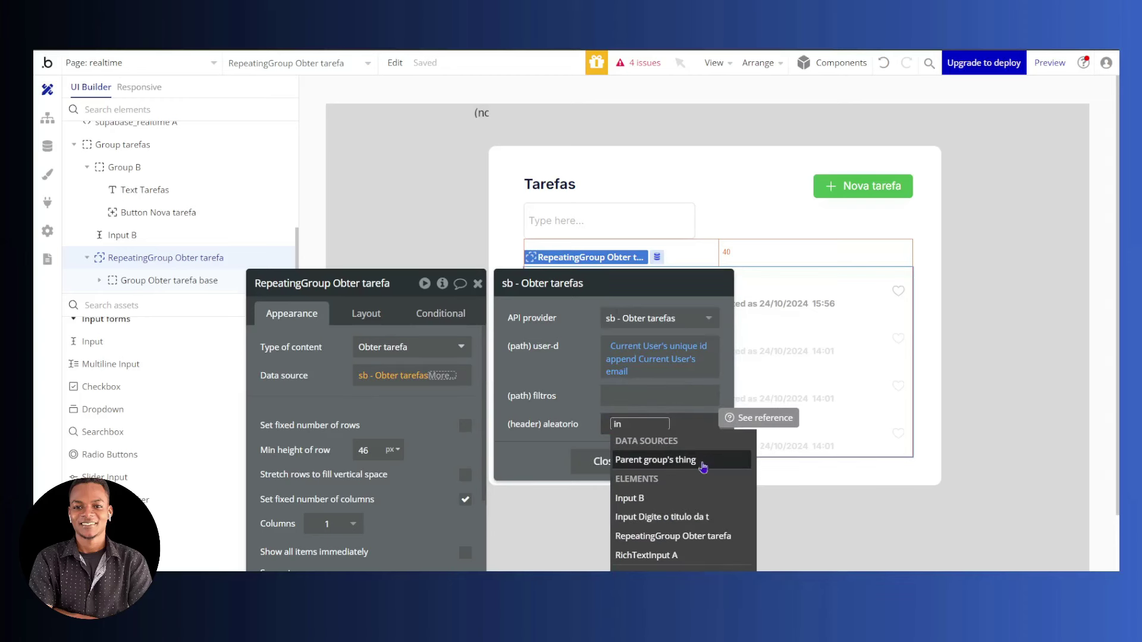
{"action": "left_click", "coordinate": [683, 497]}
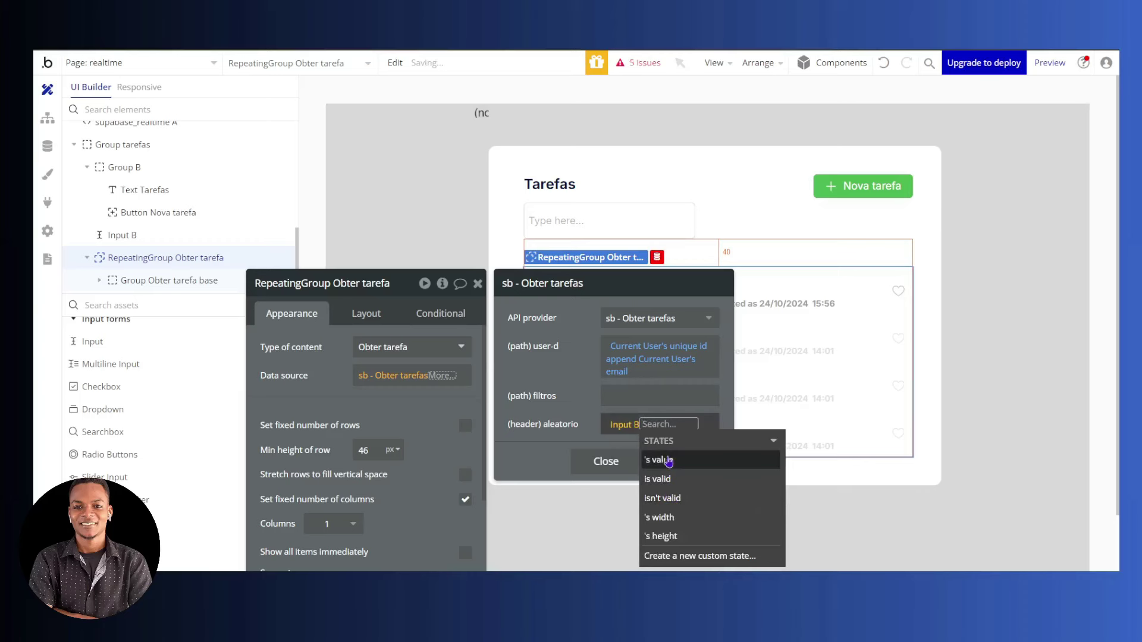
{"action": "left_click", "coordinate": [665, 463]}
{"action": "left_click", "coordinate": [544, 388]}
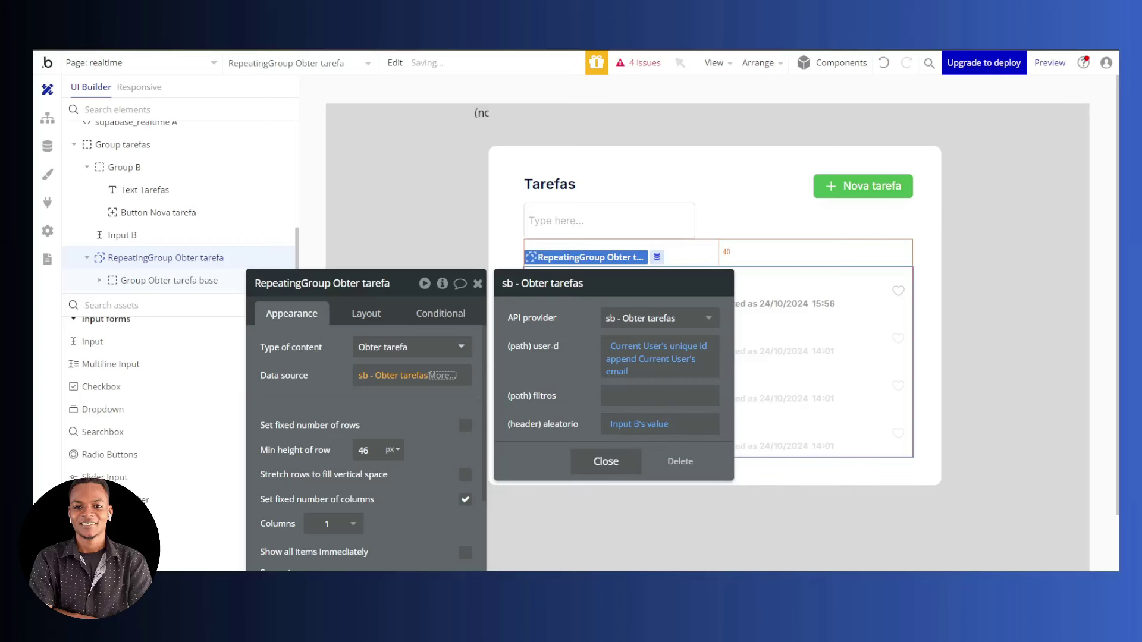
Switch to the app preview, reload it and save a new task "ir pra igreja" dated 10/26/2024 with priority Média and list Projeto 001
{"action": "key", "text": "ctrl+Tab"}
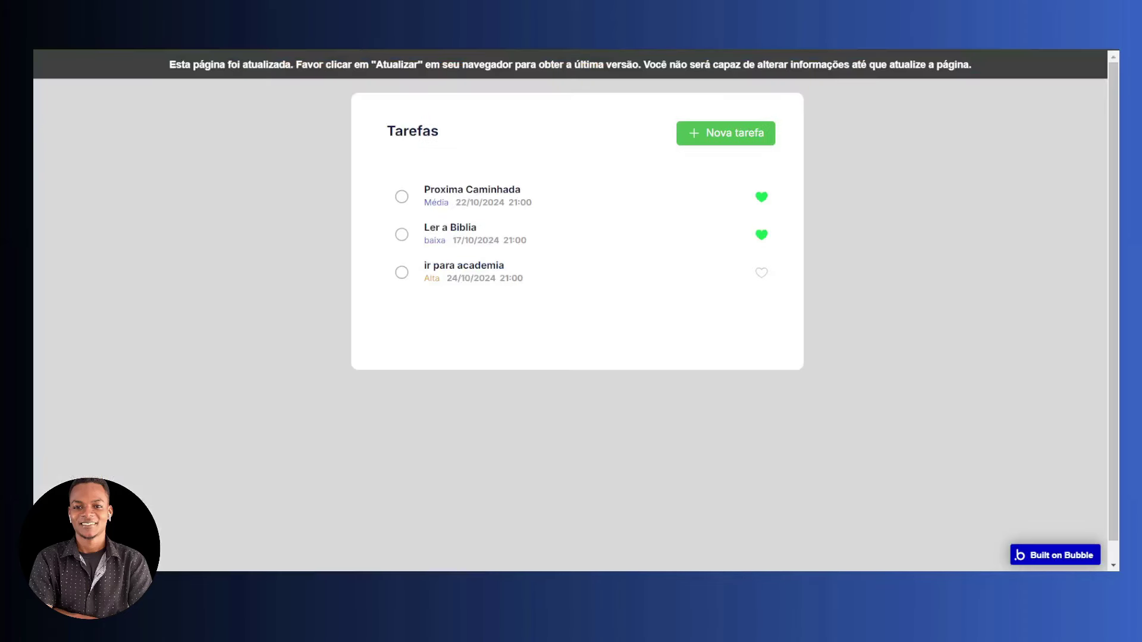
{"action": "left_click", "coordinate": [353, 67]}
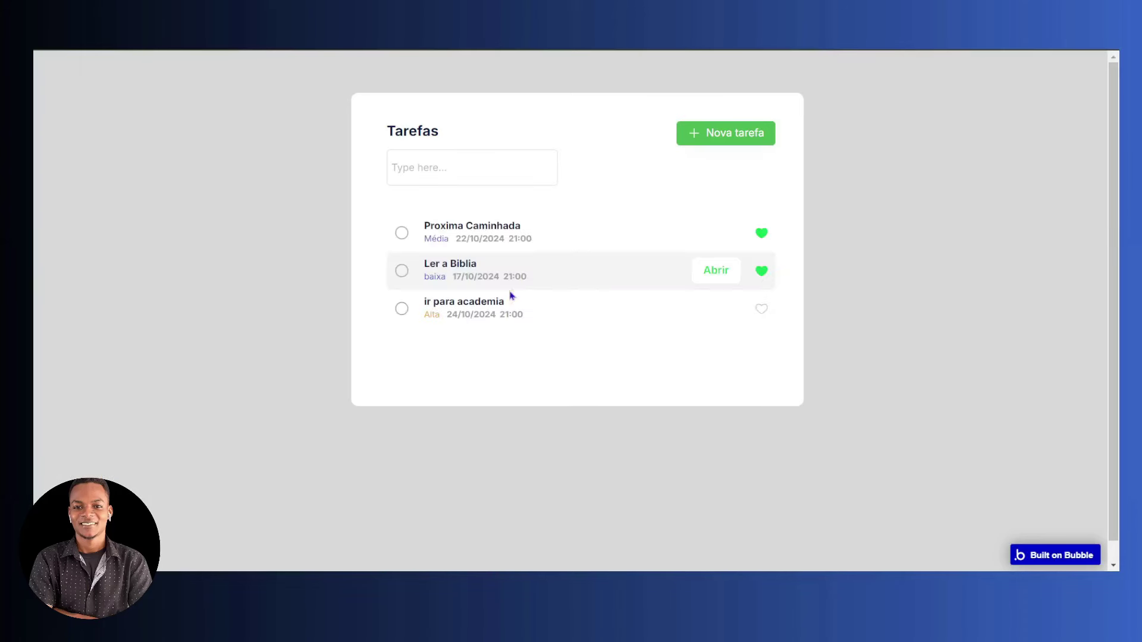
{"action": "left_click", "coordinate": [695, 141]}
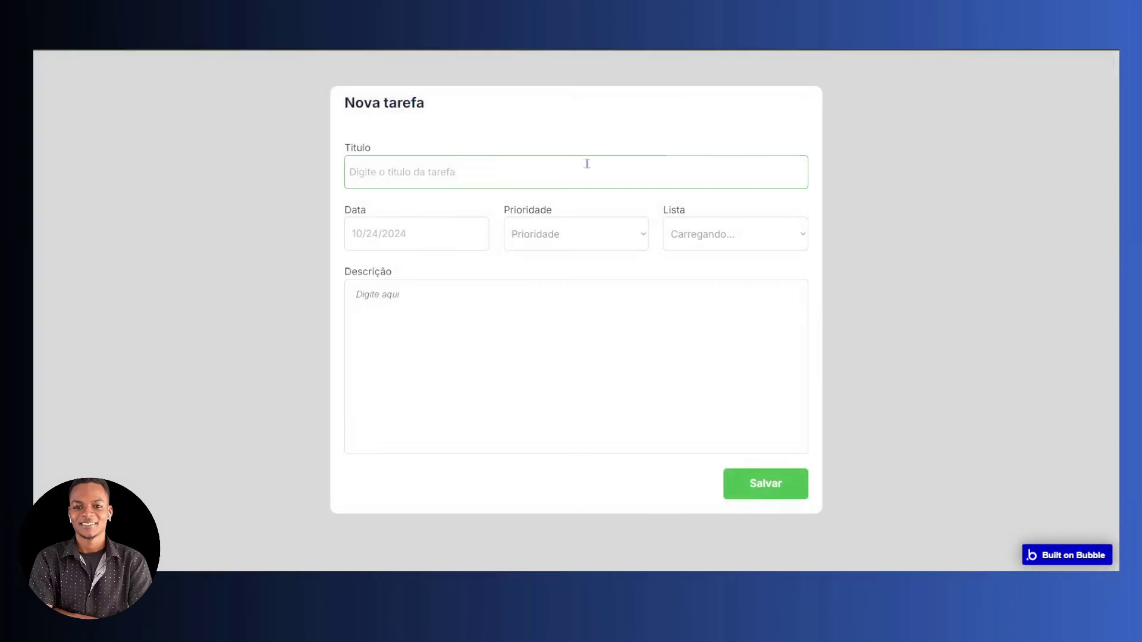
{"action": "type", "text": "ir pra"}
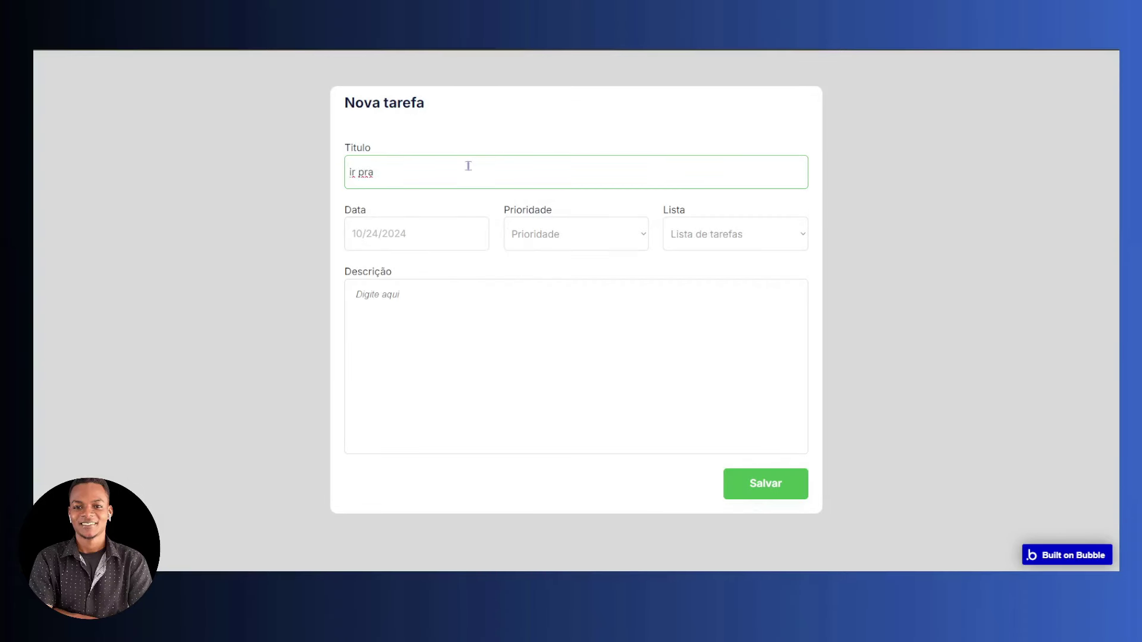
{"action": "type", "text": " igreja"}
{"action": "left_click", "coordinate": [463, 227]}
{"action": "left_click", "coordinate": [531, 372]}
{"action": "left_click", "coordinate": [590, 231]}
{"action": "left_click", "coordinate": [590, 295]}
{"action": "left_click", "coordinate": [676, 241]}
{"action": "left_click", "coordinate": [689, 309]}
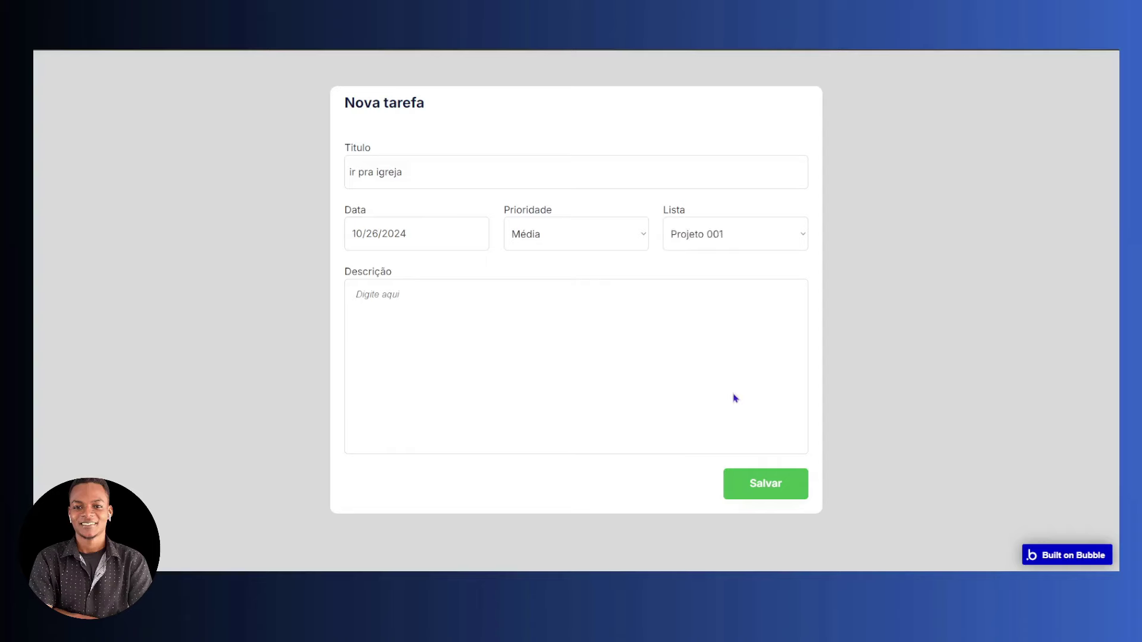
{"action": "left_click", "coordinate": [783, 489]}
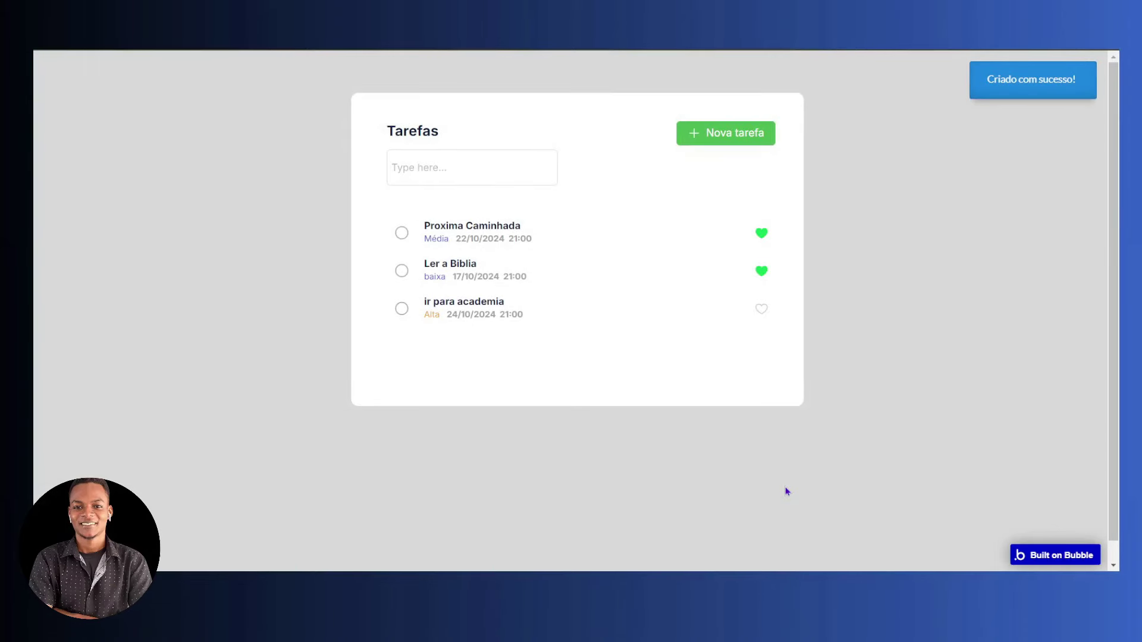
Test refreshing the task list by entering "g" in the text input above it
{"action": "left_click", "coordinate": [475, 174]}
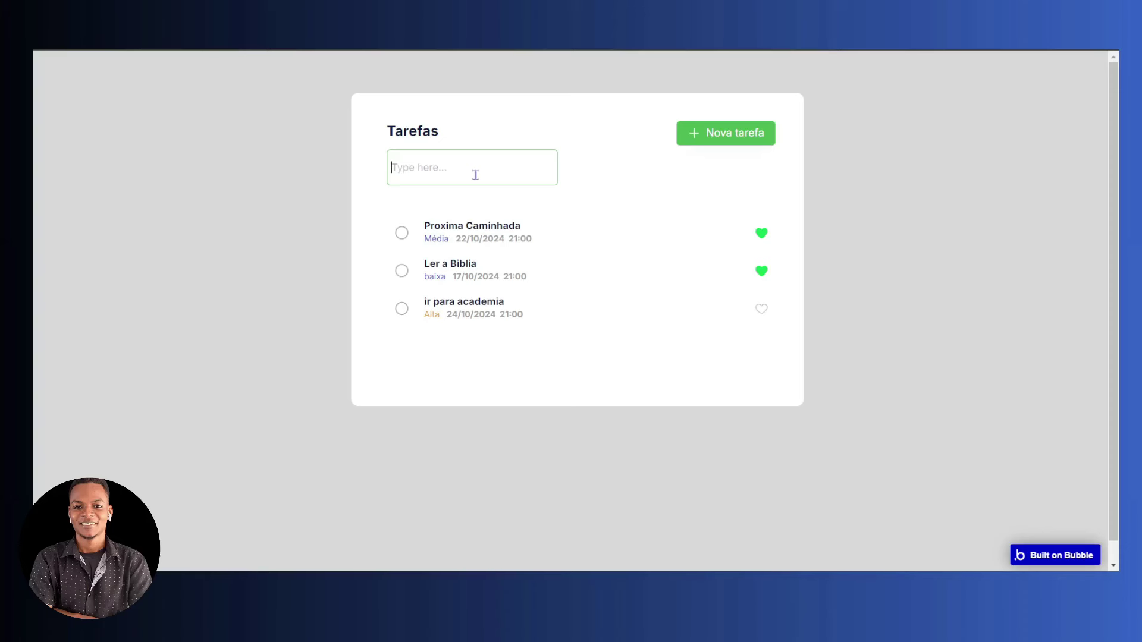
{"action": "type", "text": "g"}
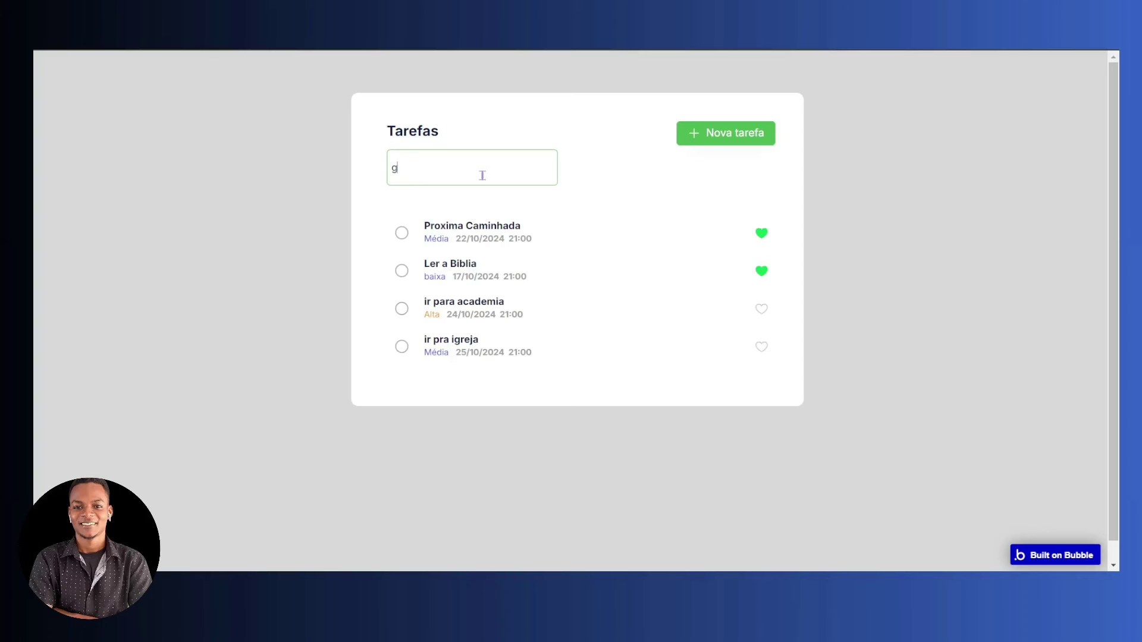
{"action": "left_click", "coordinate": [418, 205]}
Back in the Bubble editor, check the settings of supabase_realtime A and the Obter tarefas data source of the repeating group
{"action": "key", "text": "ctrl+Tab"}
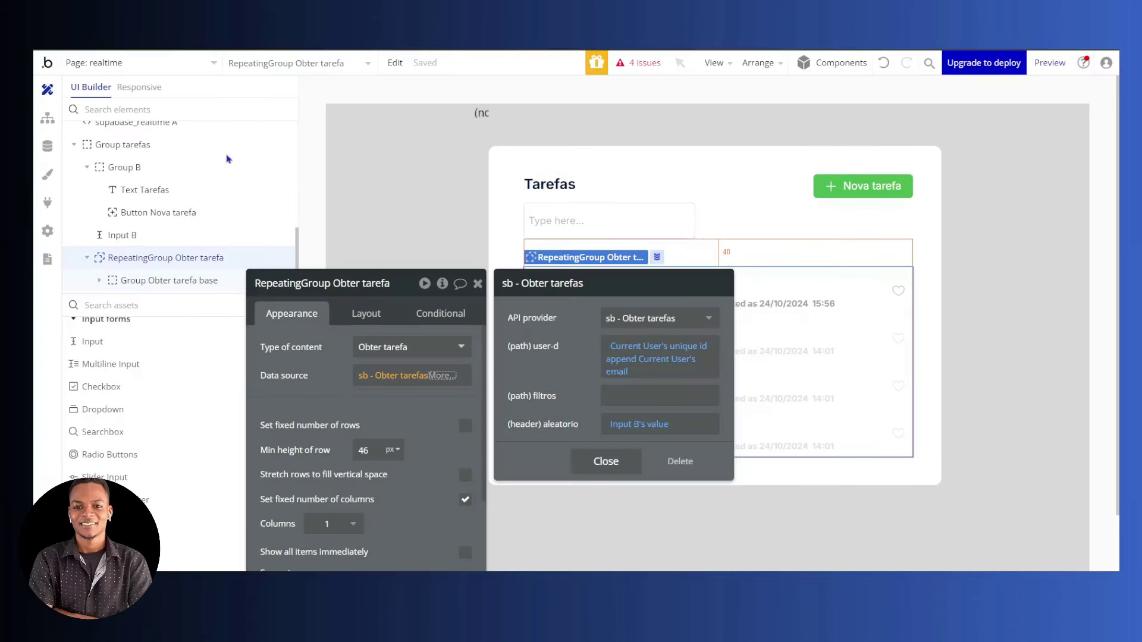
{"action": "left_click", "coordinate": [485, 113]}
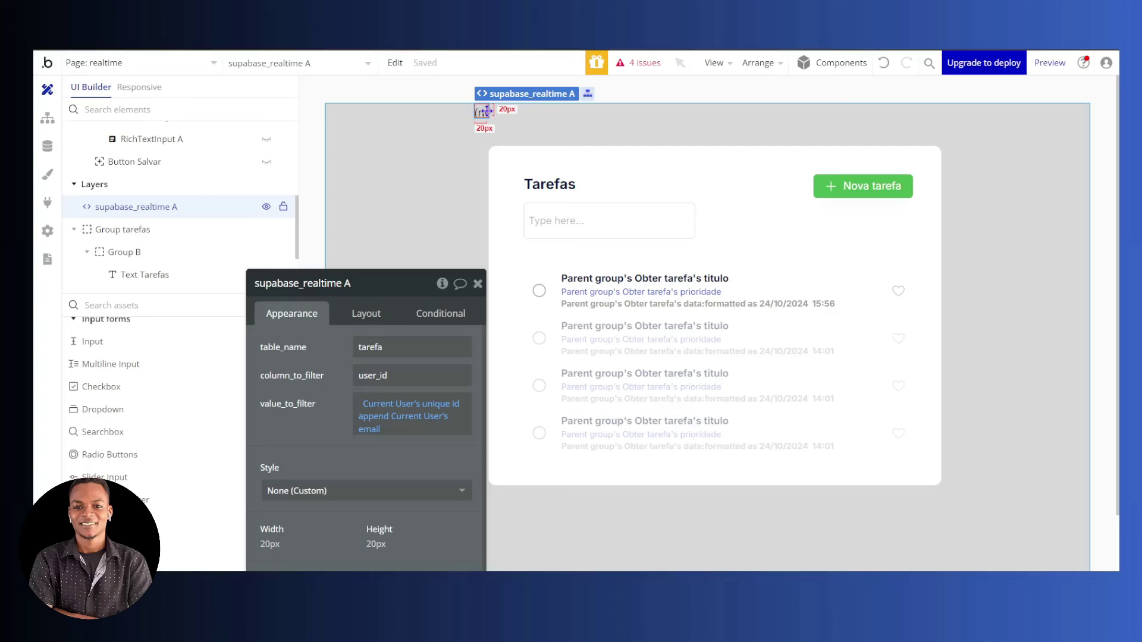
{"action": "left_click", "coordinate": [634, 385]}
{"action": "left_click", "coordinate": [376, 375]}
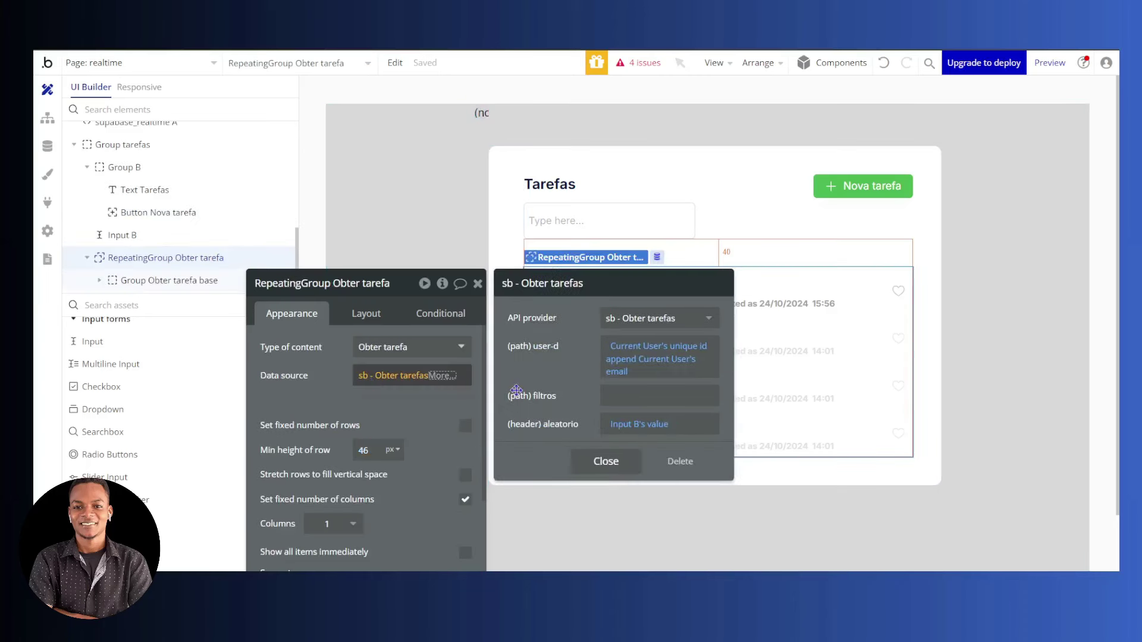
Delete the text input above the task list
{"action": "left_click", "coordinate": [762, 397]}
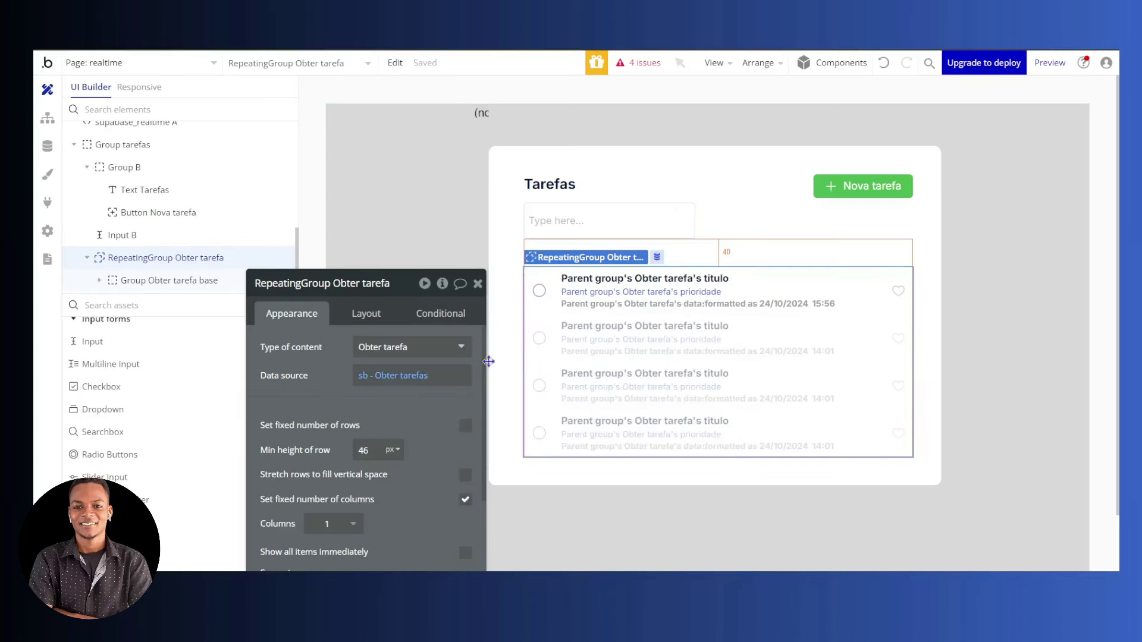
{"action": "left_click", "coordinate": [574, 225]}
{"action": "key", "text": "Delete"}
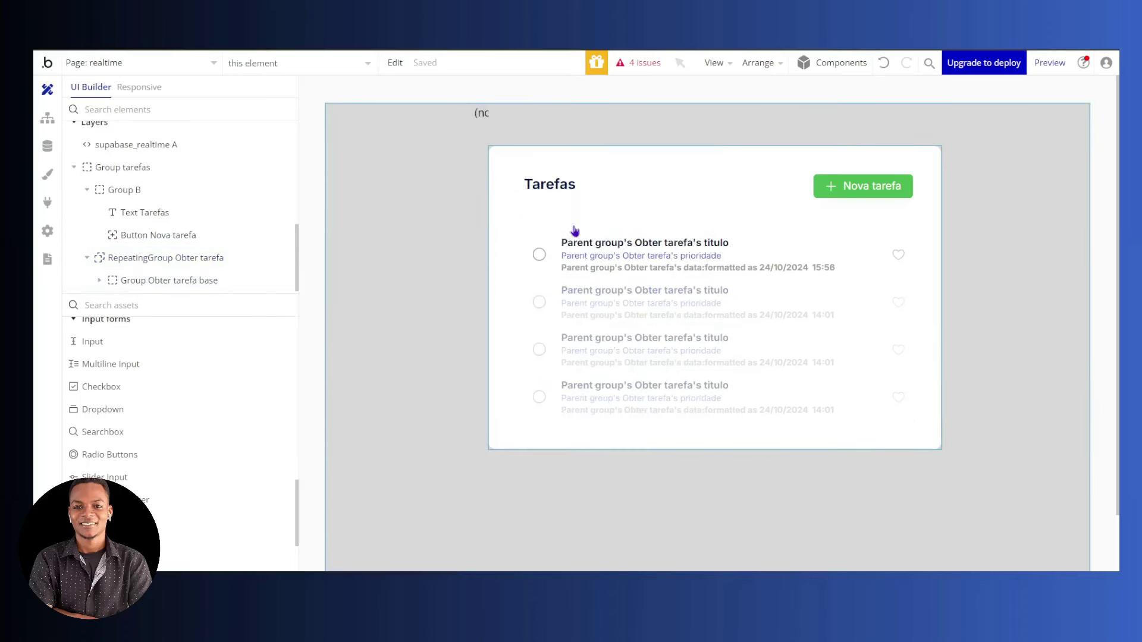
Rename Group tarefas to "Group tarefass"
{"action": "double_click", "coordinate": [491, 209]}
{"action": "left_click", "coordinate": [349, 283]}
{"action": "type", "text": "s"}
{"action": "key", "text": "Return"}
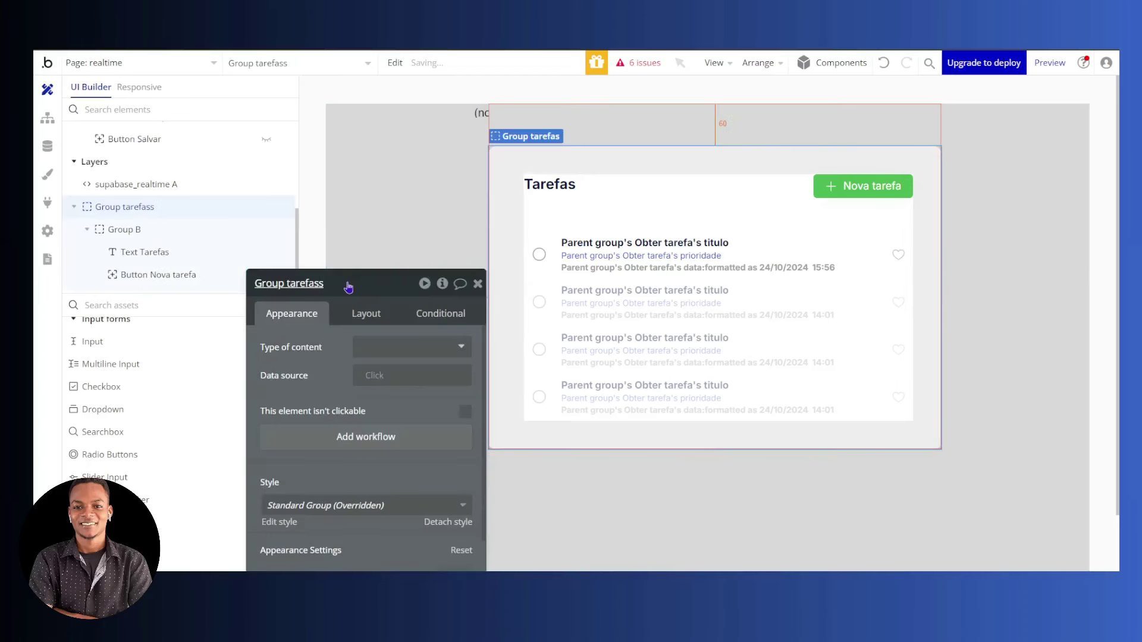
Add a custom state aleatorio of type text to Group tarefass with the default value "dad"
{"action": "left_click", "coordinate": [442, 284]}
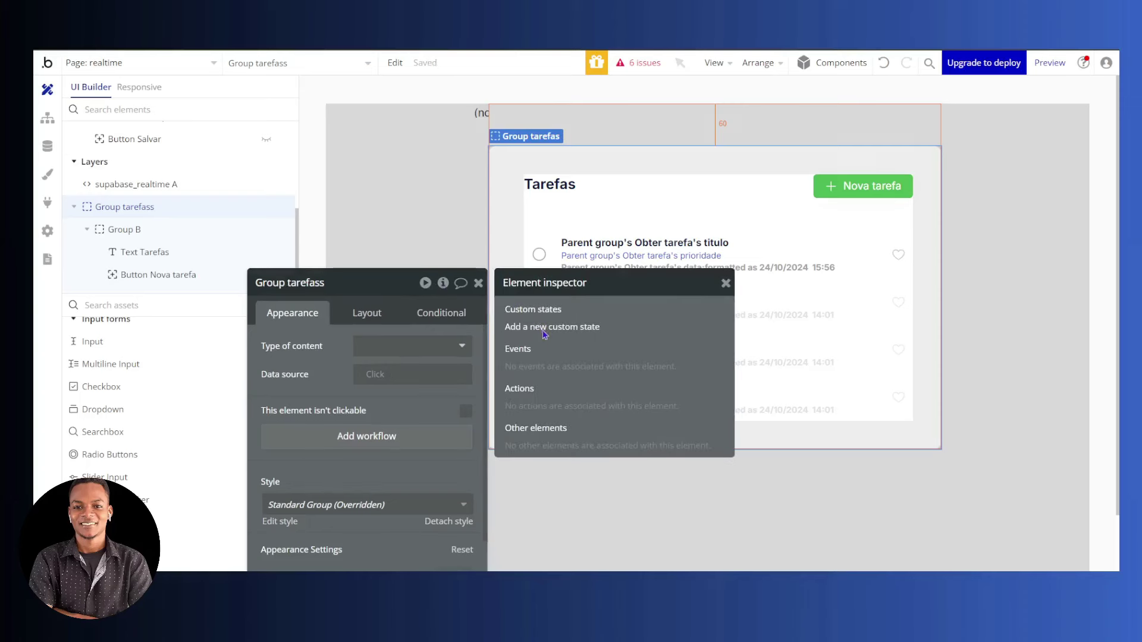
{"action": "left_click", "coordinate": [545, 335]}
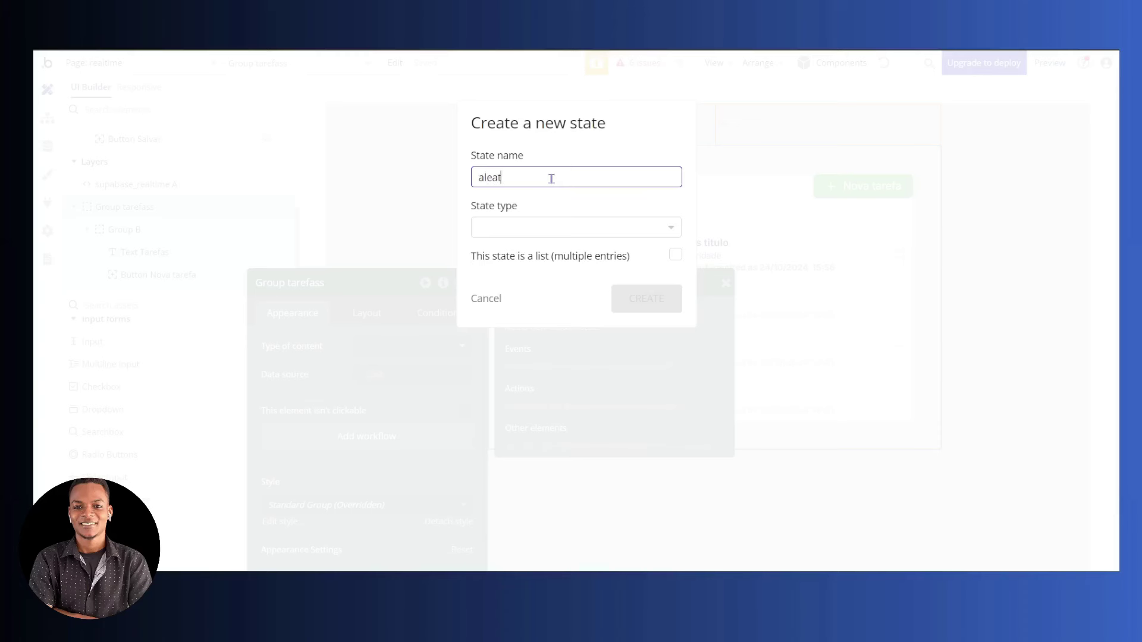
{"action": "left_click", "coordinate": [548, 227]}
{"action": "type", "text": "text"}
{"action": "left_click", "coordinate": [525, 269]}
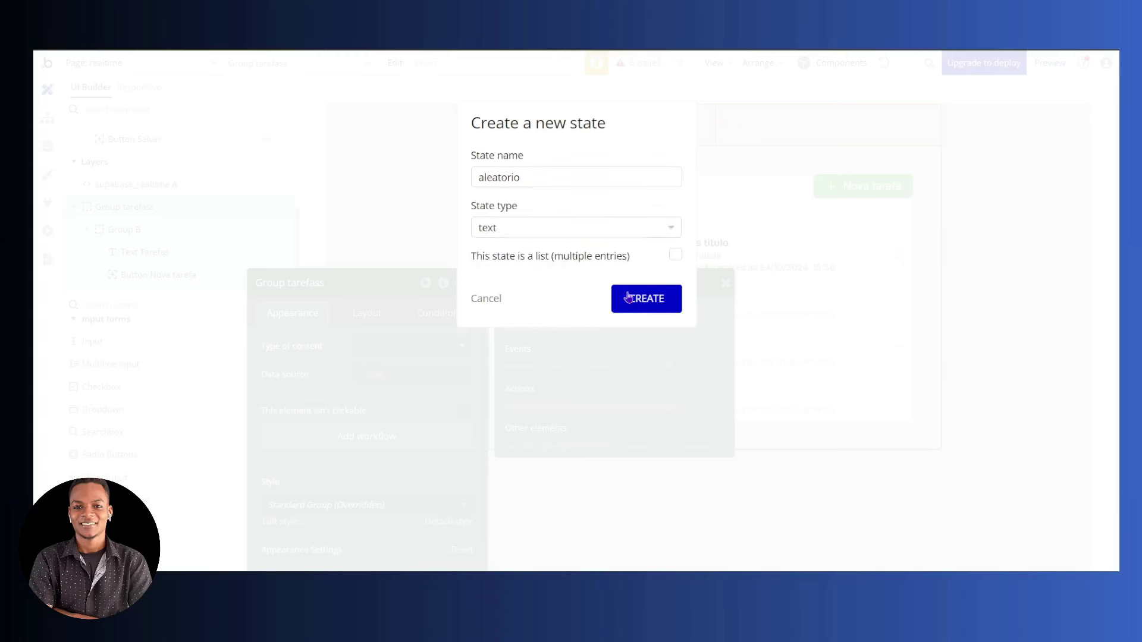
{"action": "left_click", "coordinate": [629, 298]}
{"action": "left_click", "coordinate": [602, 355]}
{"action": "type", "text": "test"}
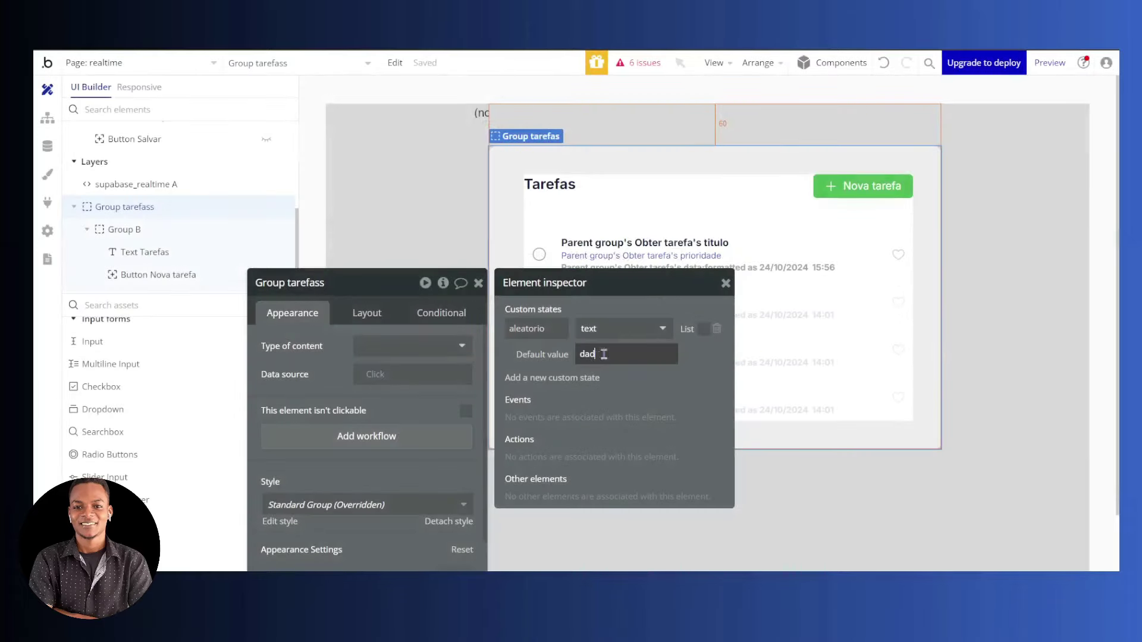
{"action": "left_click", "coordinate": [752, 357]}
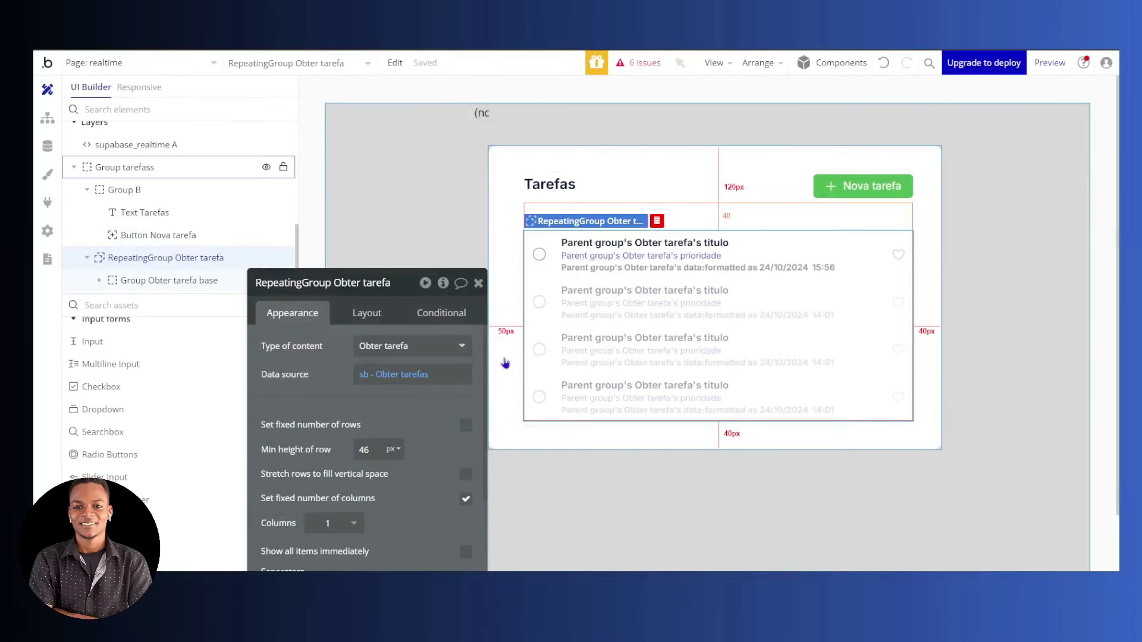
In the supabase_realtime A new_updated workflow, change the Toast action's message to "Editar"
{"action": "left_click", "coordinate": [46, 120]}
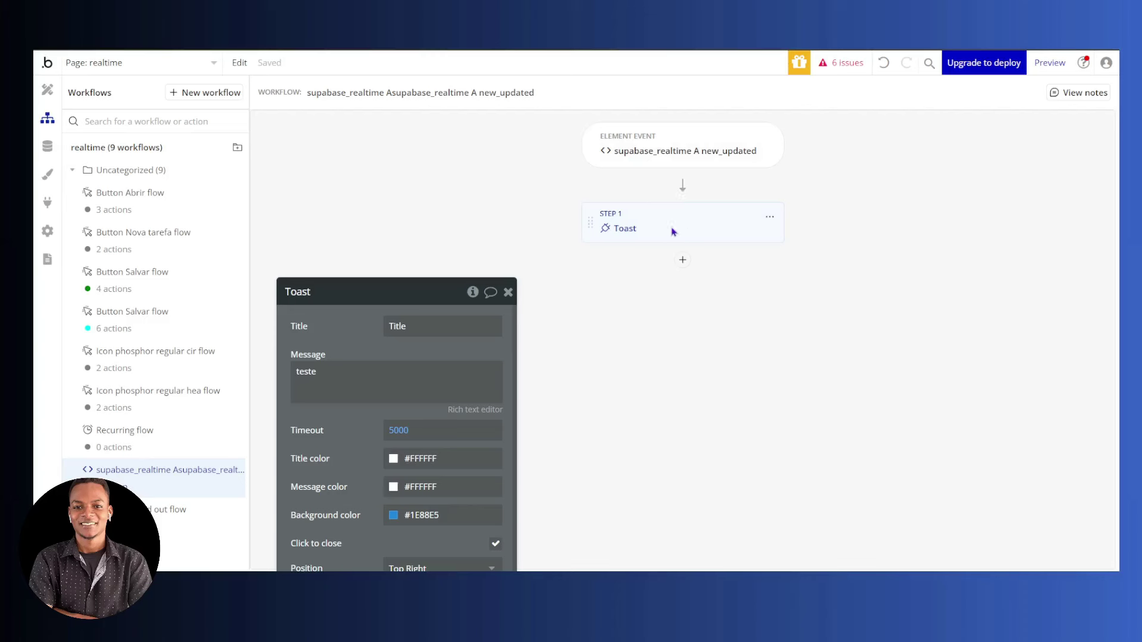
{"action": "left_click", "coordinate": [769, 217]}
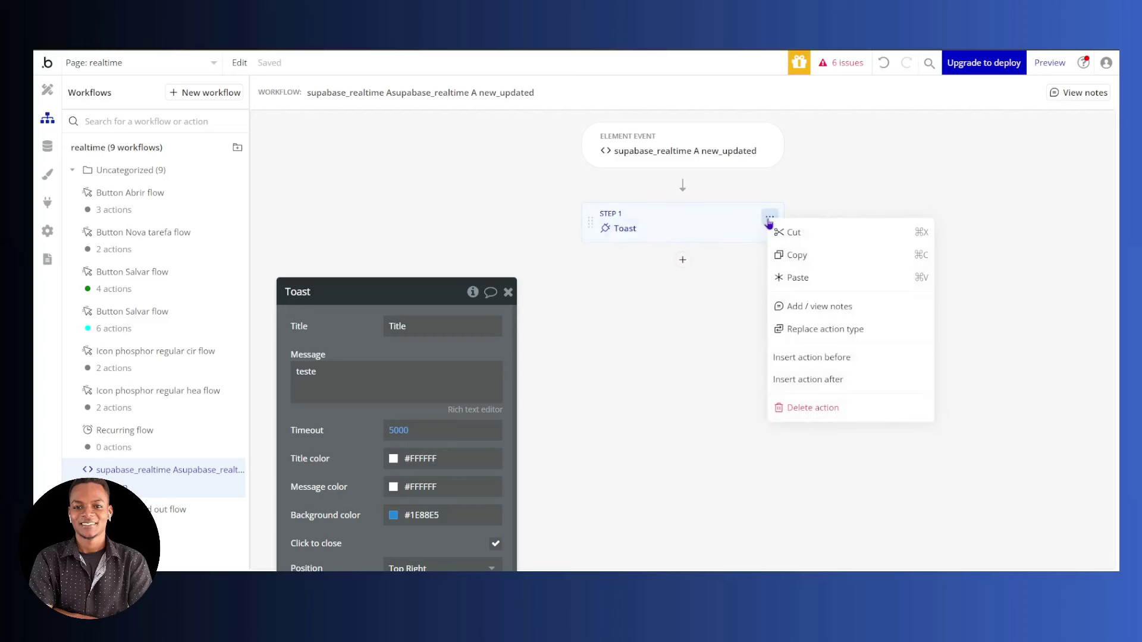
{"action": "left_click", "coordinate": [673, 215]}
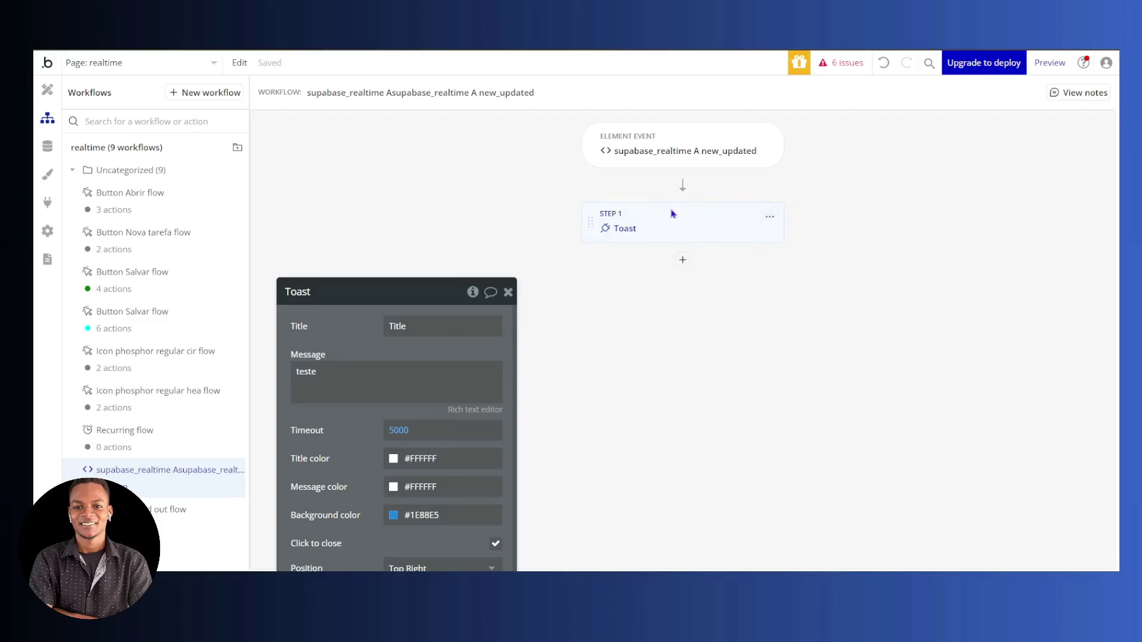
{"action": "double_click", "coordinate": [322, 375]}
{"action": "type", "text": "Editar"}
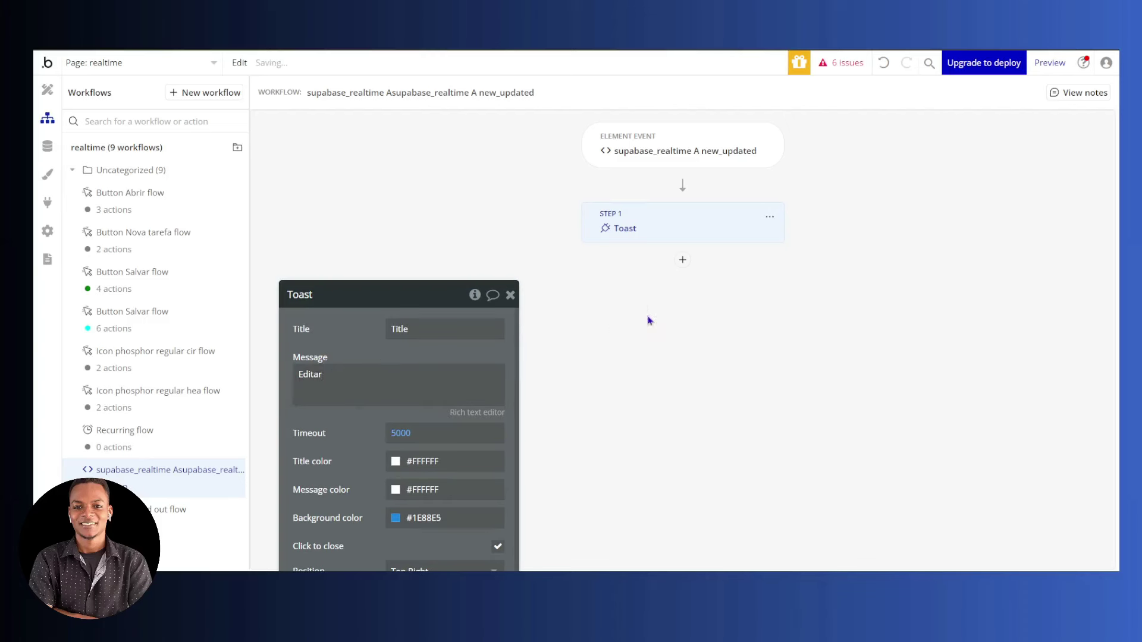
Add a Set state action after the Toast, targeting Group tarefass and its custom state aleatorio
{"action": "left_click", "coordinate": [682, 260]}
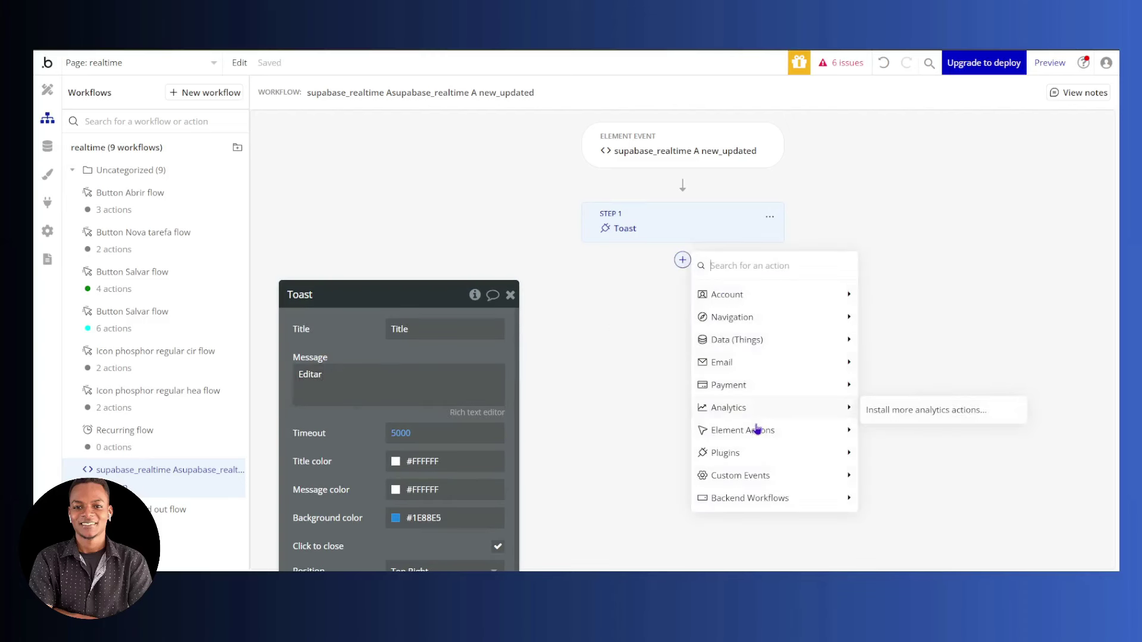
{"action": "mouse_move", "coordinate": [756, 435]}
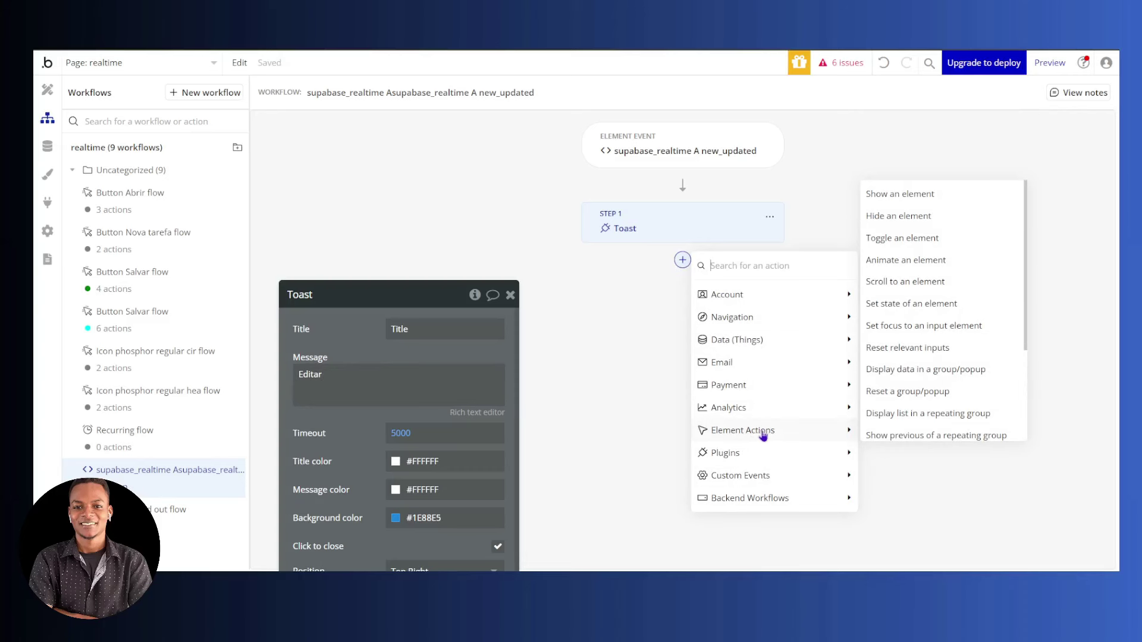
{"action": "left_click", "coordinate": [900, 298]}
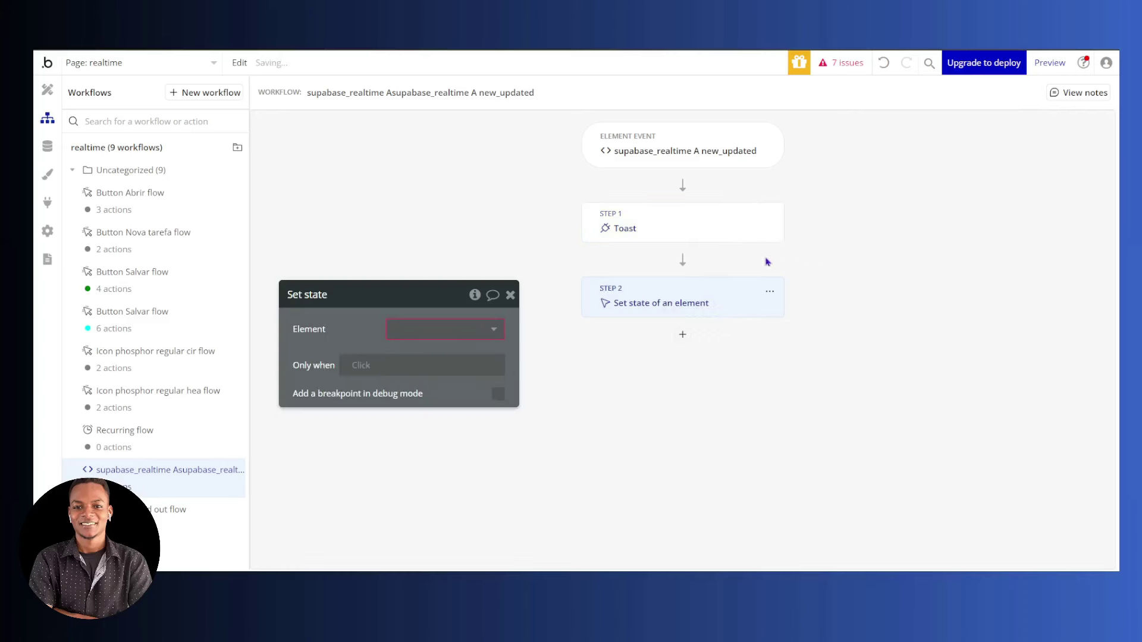
{"action": "left_click", "coordinate": [472, 330]}
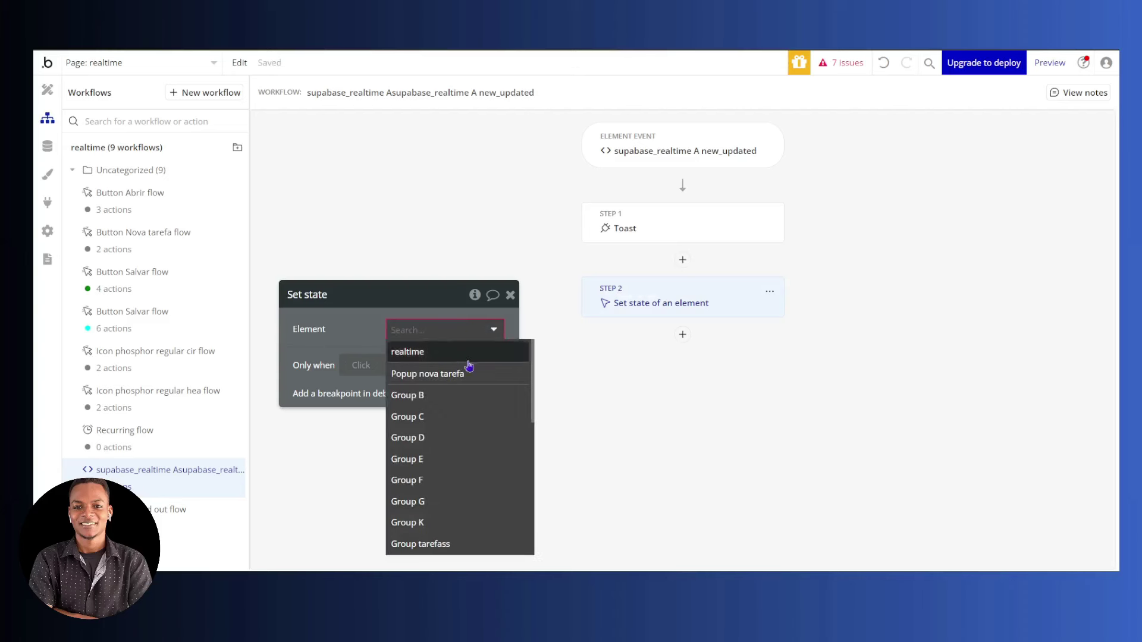
{"action": "left_click", "coordinate": [440, 543]}
{"action": "left_click", "coordinate": [409, 357]}
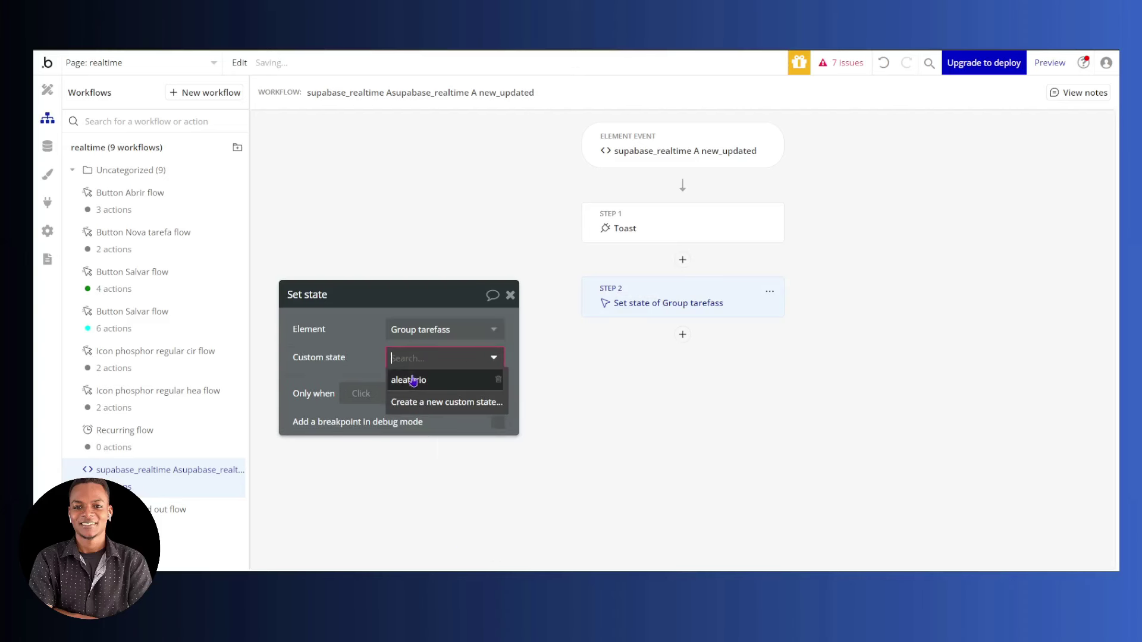
{"action": "left_click", "coordinate": [411, 377]}
Set the aleatorio state's value to a Calculate formula that generates a random string with length 5
{"action": "left_click", "coordinate": [413, 385]}
{"action": "type", "text": "calc"}
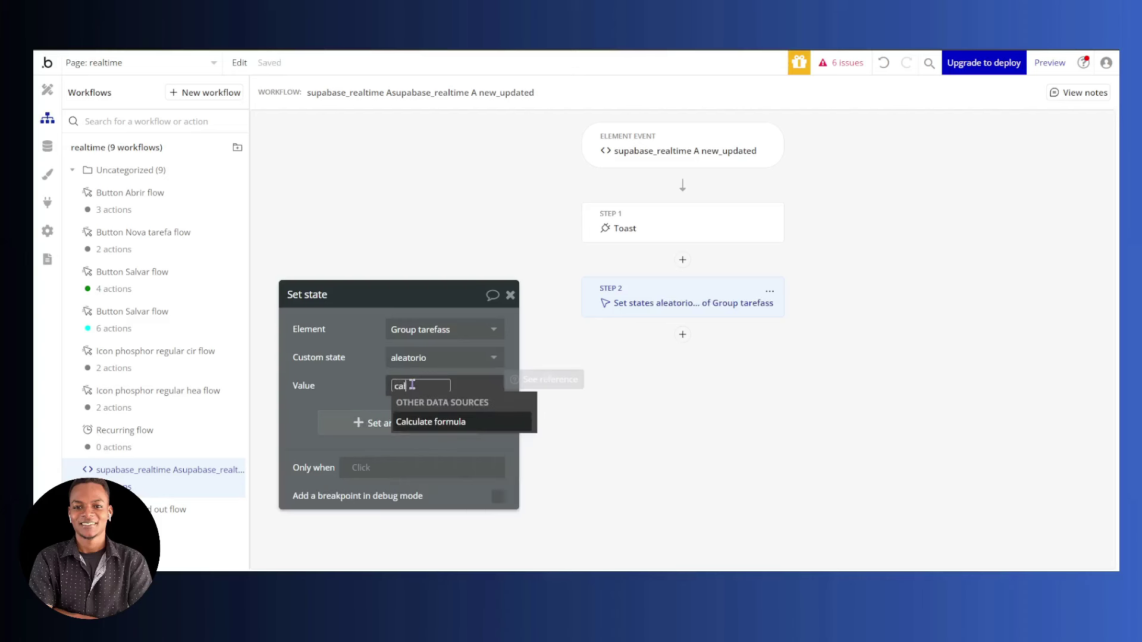
{"action": "left_click", "coordinate": [439, 423]}
{"action": "left_click", "coordinate": [666, 329]}
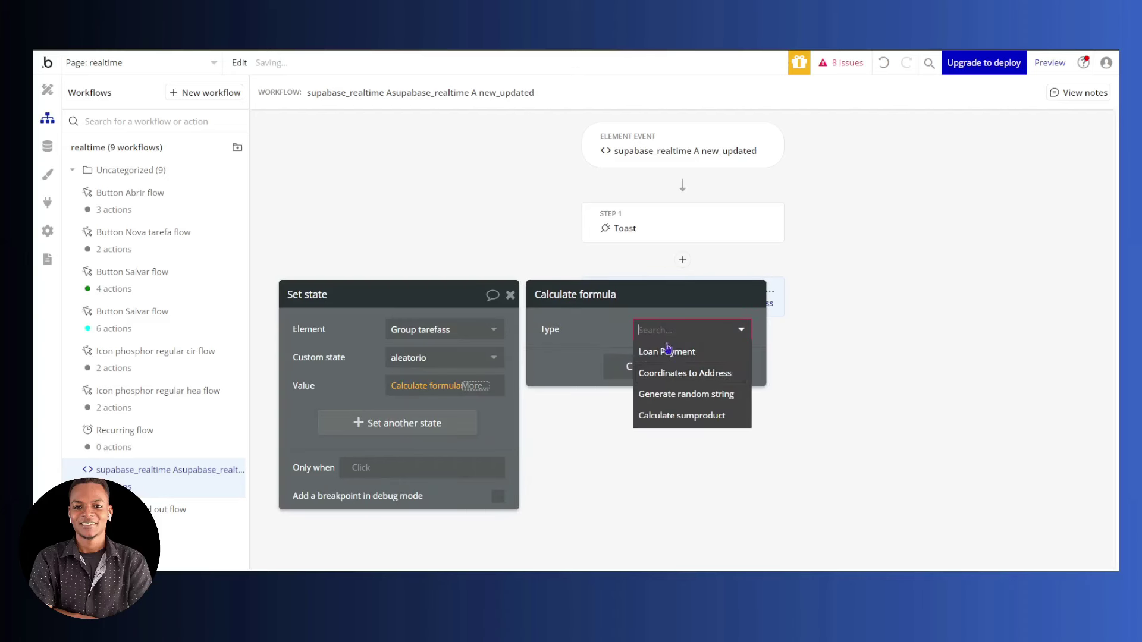
{"action": "left_click", "coordinate": [668, 395]}
{"action": "left_click", "coordinate": [650, 363]}
{"action": "type", "text": "5"}
{"action": "left_click", "coordinate": [745, 387]}
{"action": "left_click", "coordinate": [745, 411]}
{"action": "left_click", "coordinate": [460, 281]}
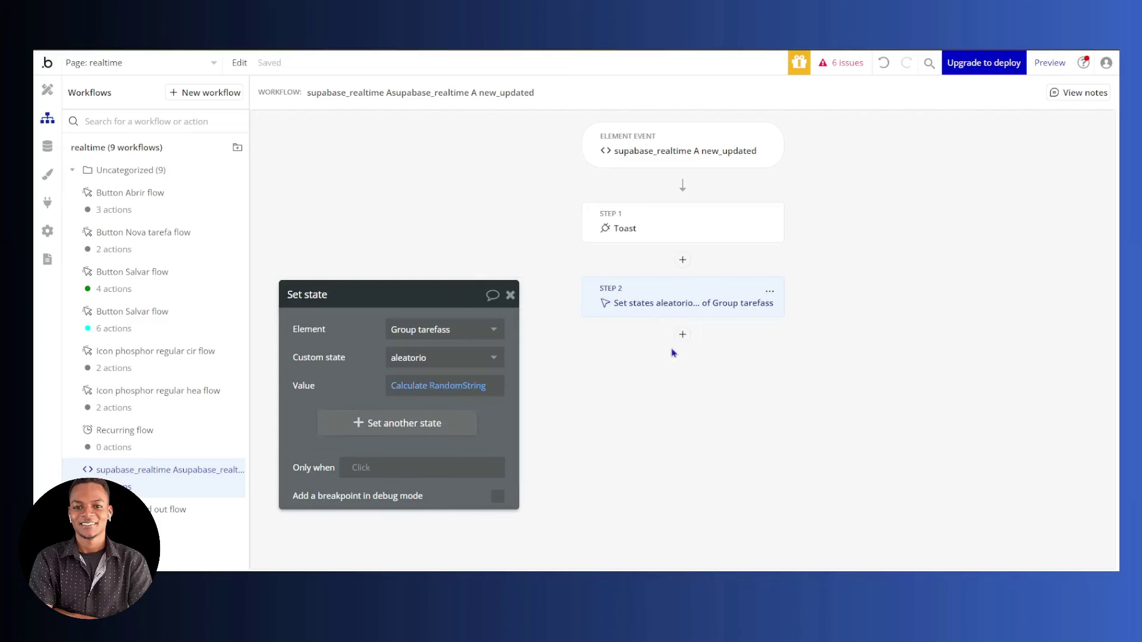
Copy the Set state action into a new workflow triggered by the supabase_realtime new_inserted event
{"action": "right_click", "coordinate": [658, 306]}
{"action": "left_click", "coordinate": [682, 339]}
{"action": "left_click", "coordinate": [209, 94]}
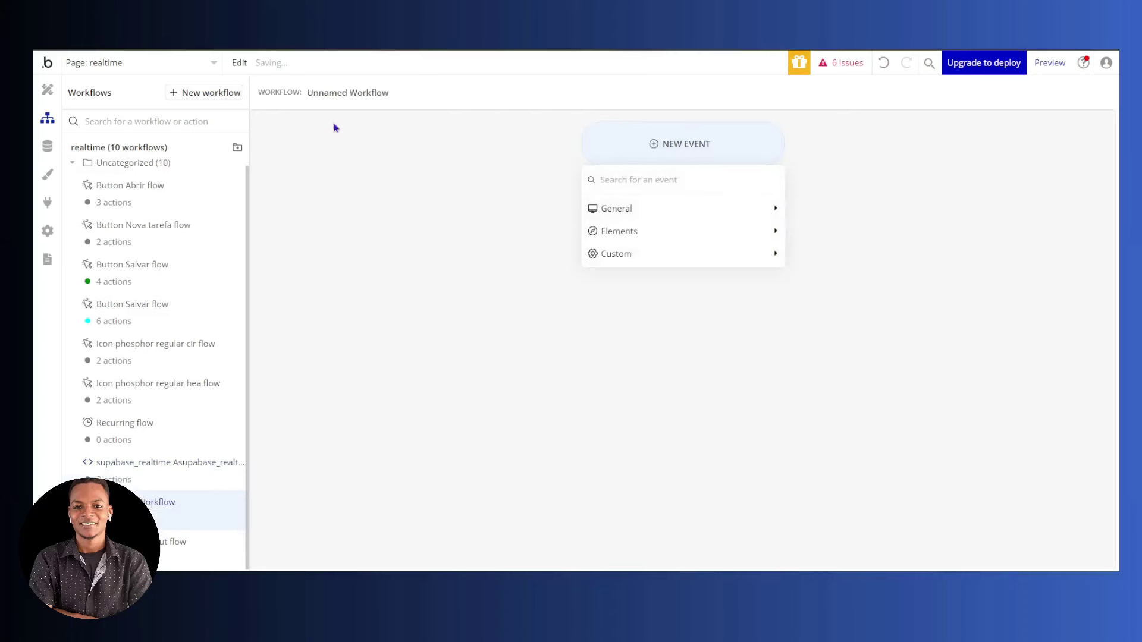
{"action": "mouse_move", "coordinate": [707, 230]}
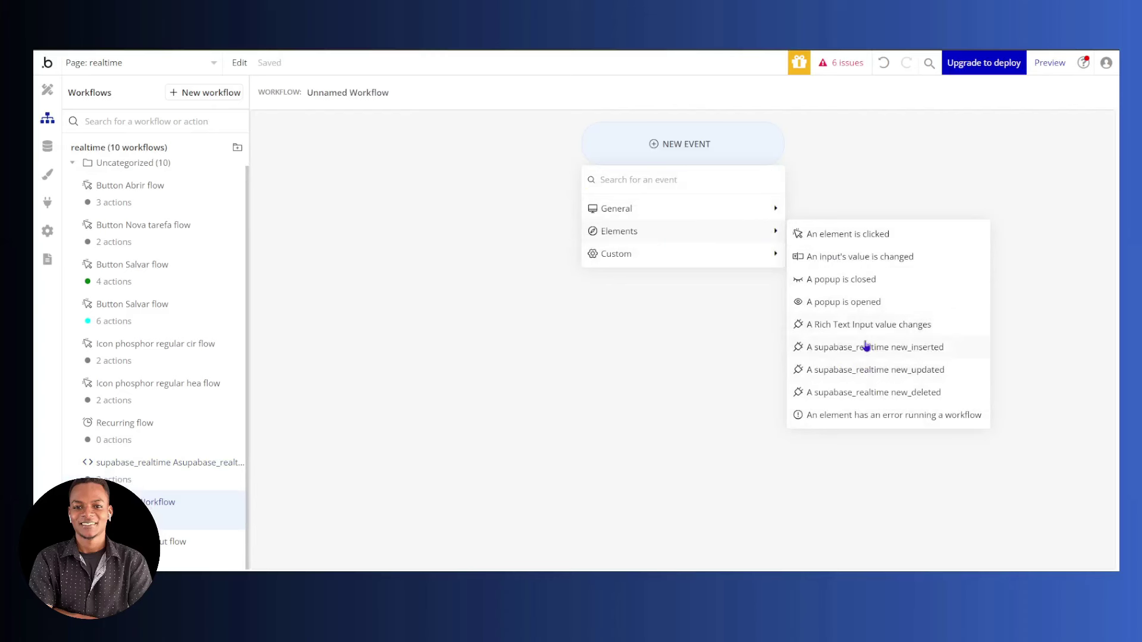
{"action": "left_click", "coordinate": [947, 347]}
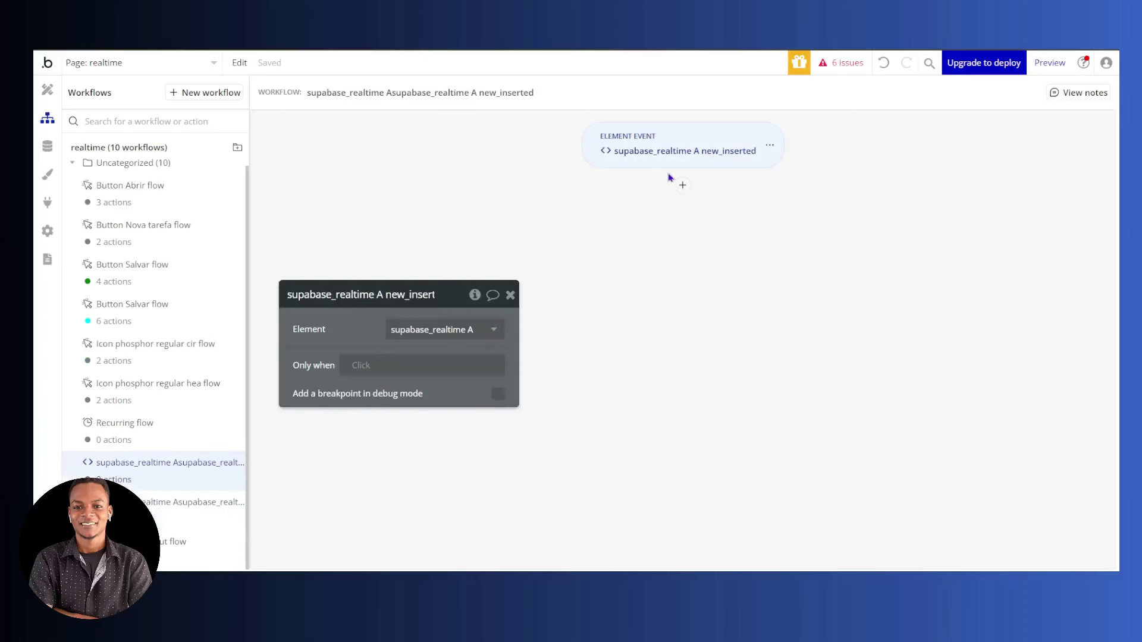
{"action": "left_click", "coordinate": [682, 185]}
{"action": "left_click", "coordinate": [692, 207]}
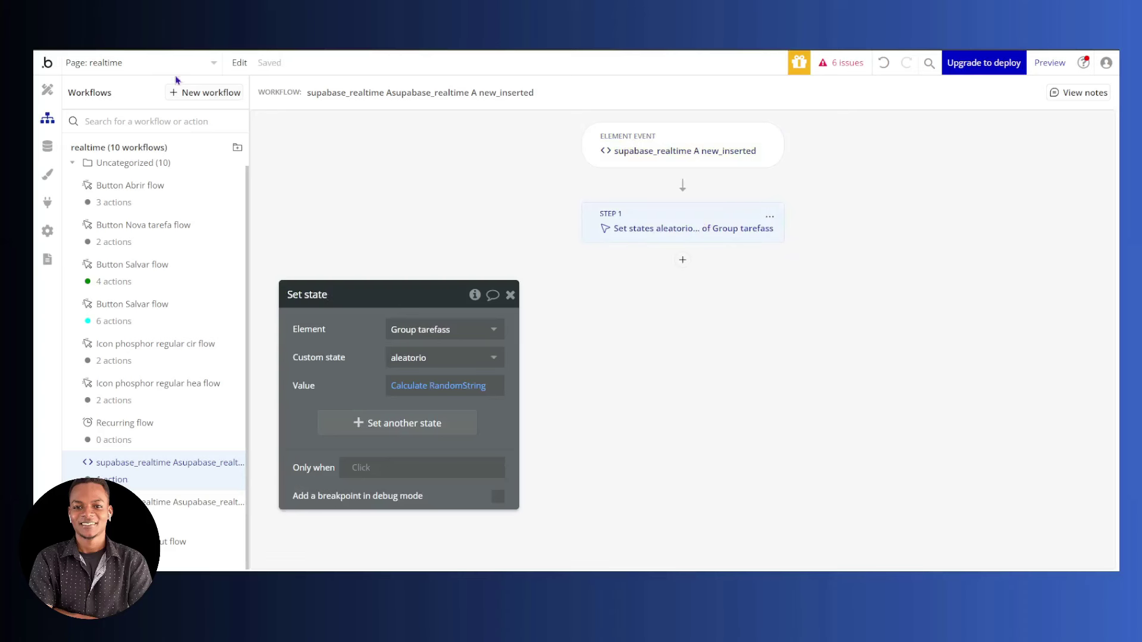
Create a workflow for the supabase_realtime new_deleted event and paste the copied Set state action into it
{"action": "left_click", "coordinate": [199, 94]}
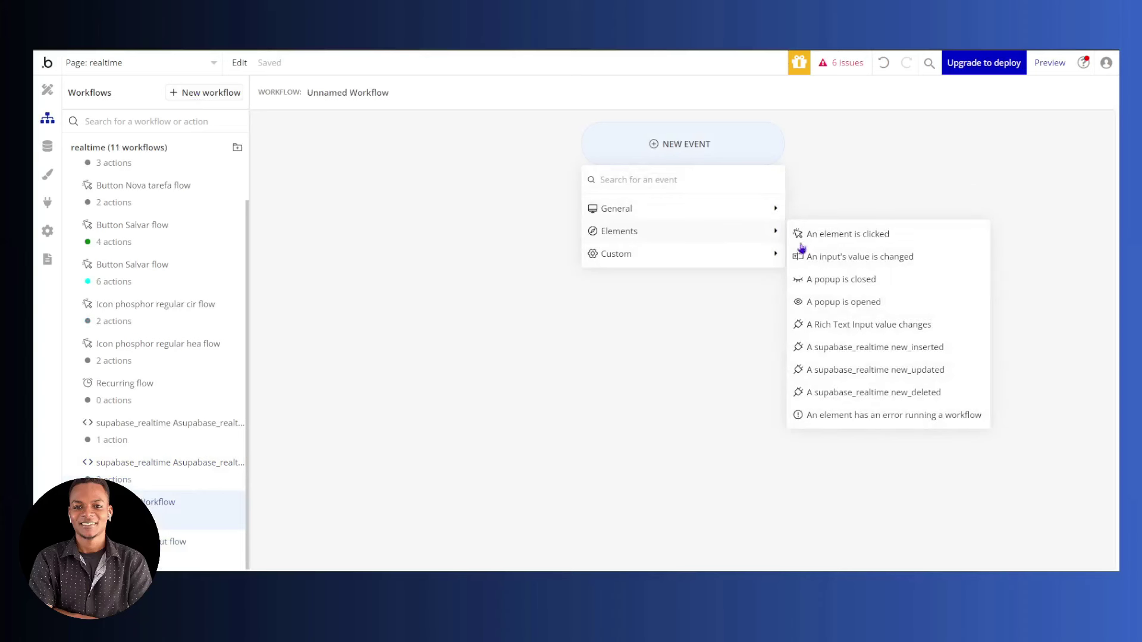
{"action": "left_click", "coordinate": [939, 393]}
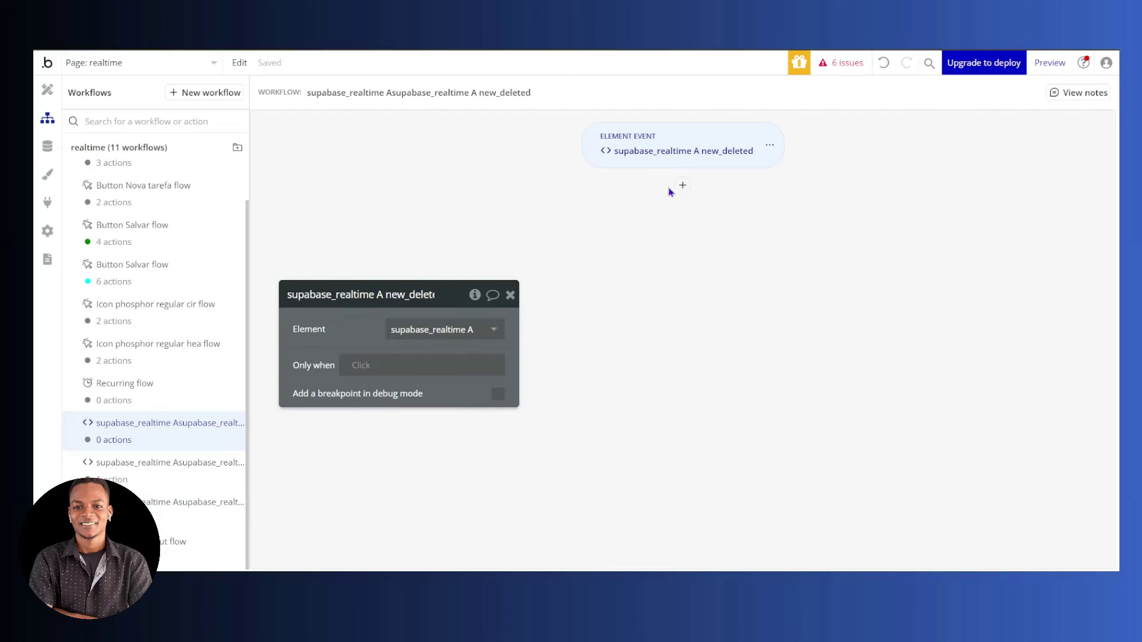
{"action": "mouse_move", "coordinate": [682, 186]}
{"action": "left_click", "coordinate": [719, 199]}
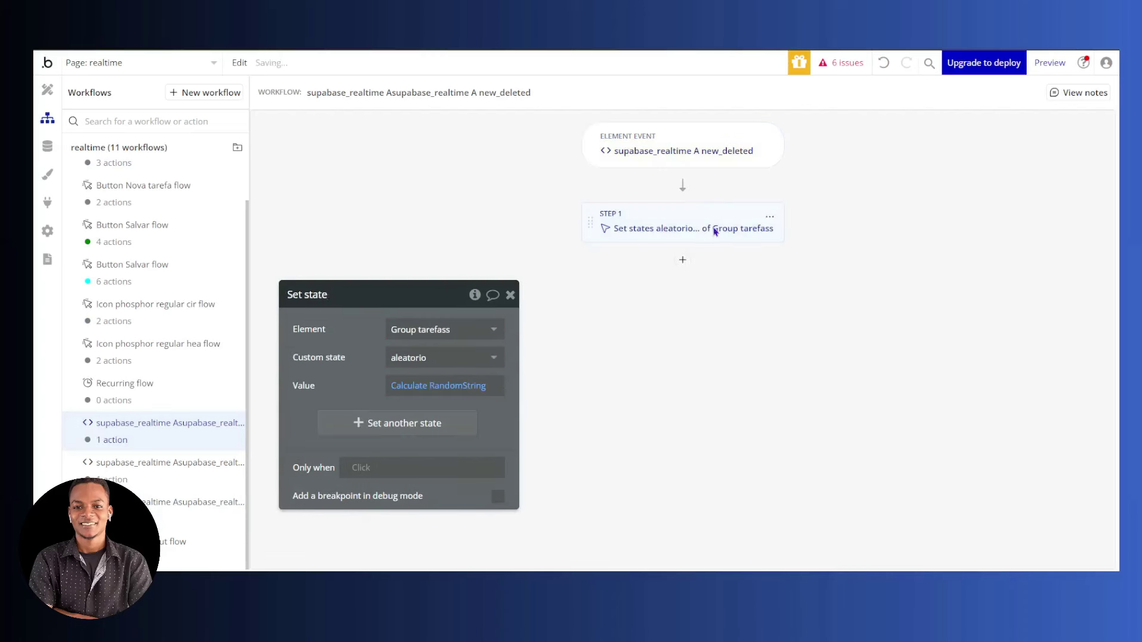
In the RepeatingGroup Obter tarefa data source, set the aleatorio header to Group tarefass's aleatorio
{"action": "mouse_move", "coordinate": [126, 181]}
{"action": "left_click", "coordinate": [50, 91]}
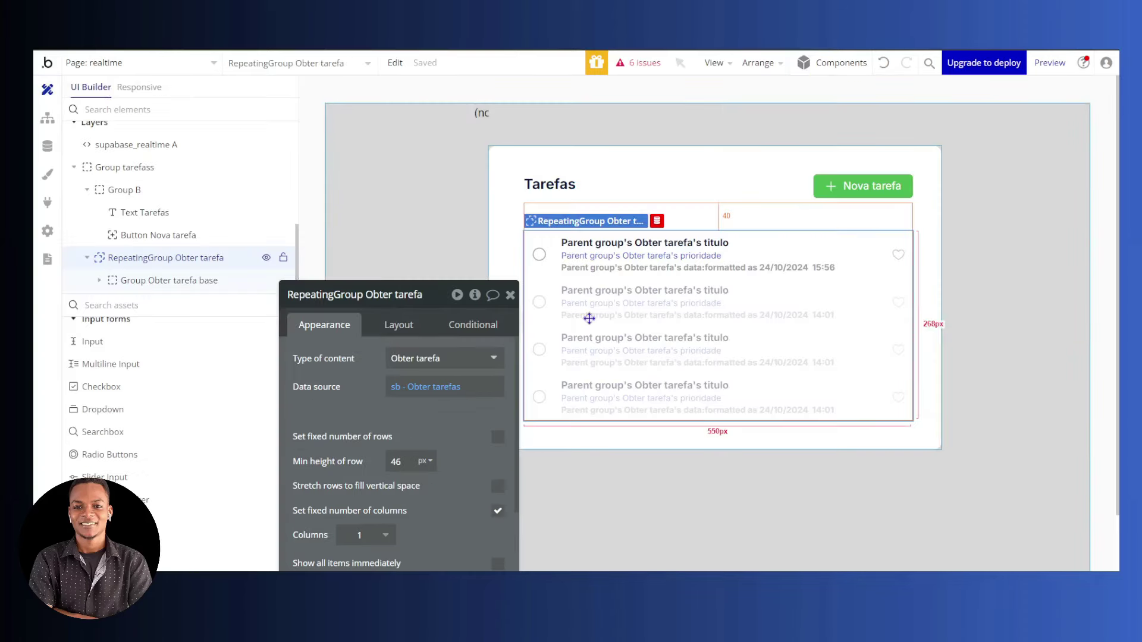
{"action": "left_click", "coordinate": [446, 388]}
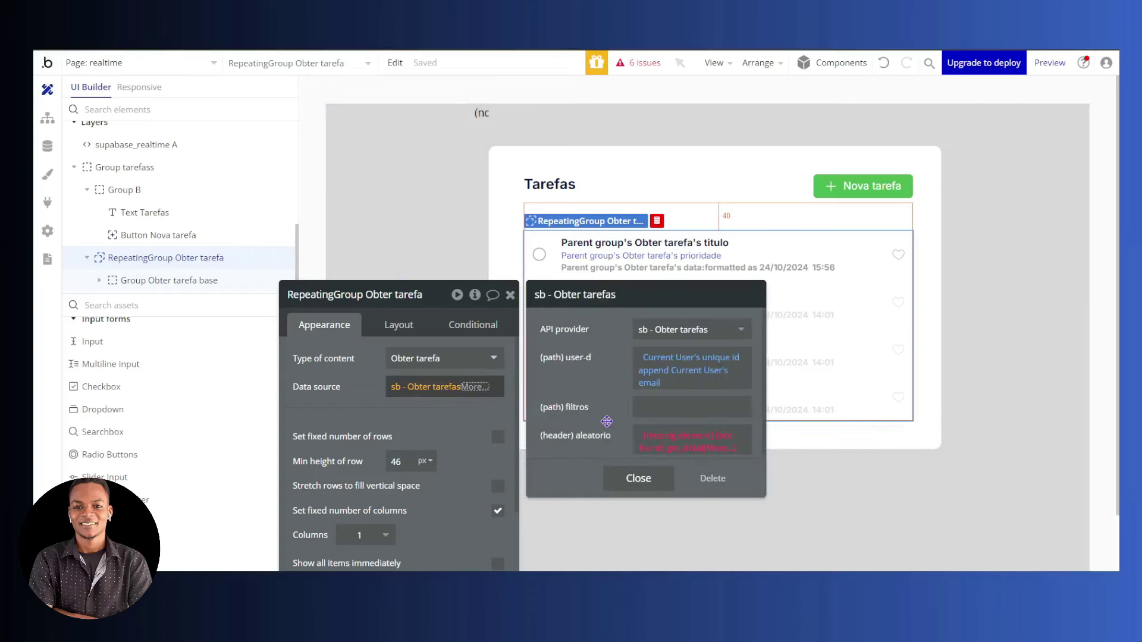
{"action": "left_click", "coordinate": [584, 343]}
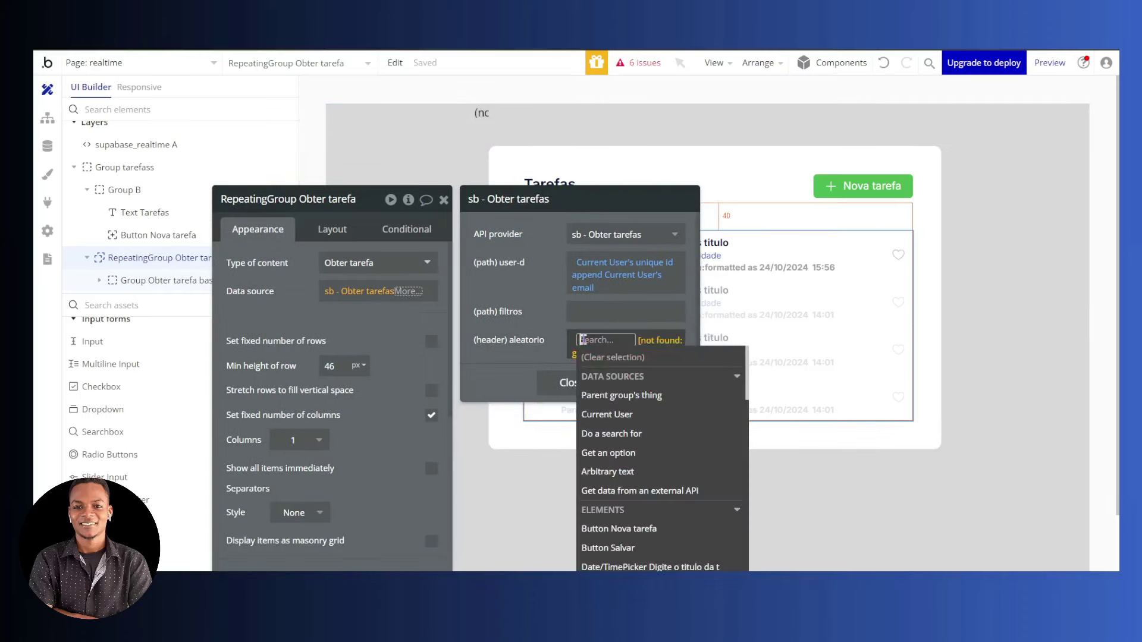
{"action": "type", "text": "tar"}
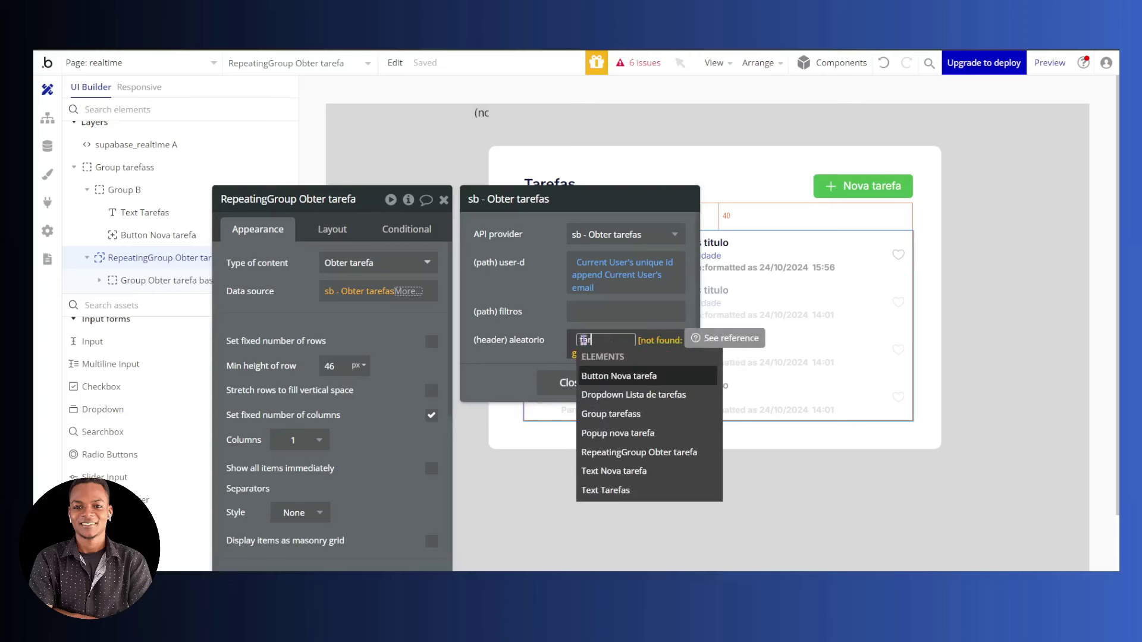
{"action": "left_click", "coordinate": [635, 415]}
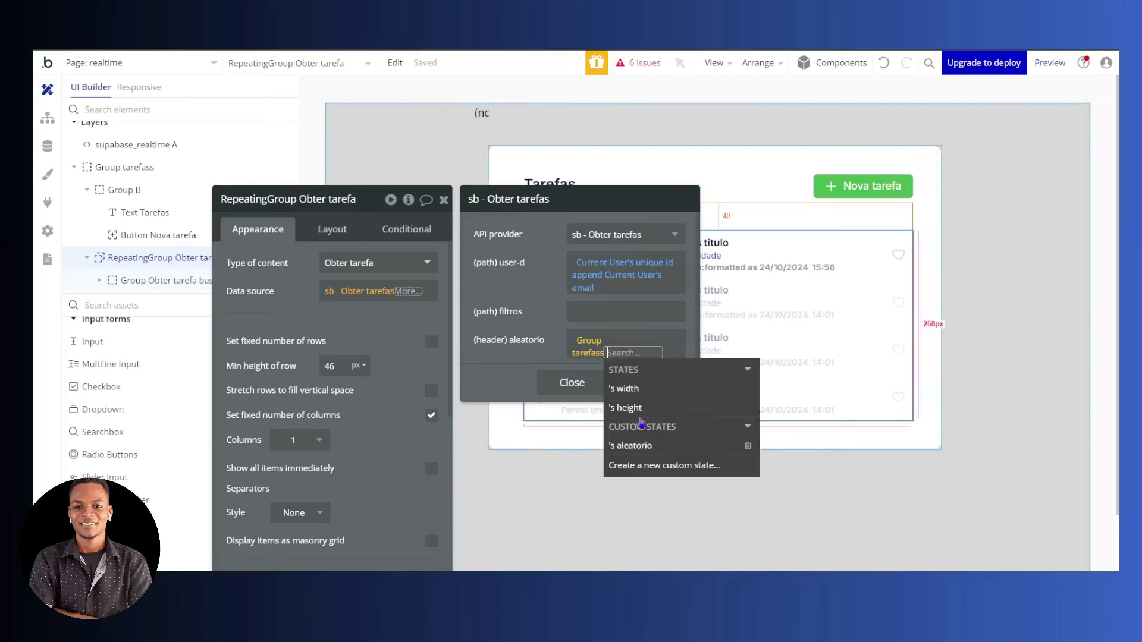
{"action": "left_click", "coordinate": [635, 446]}
{"action": "left_click", "coordinate": [553, 337]}
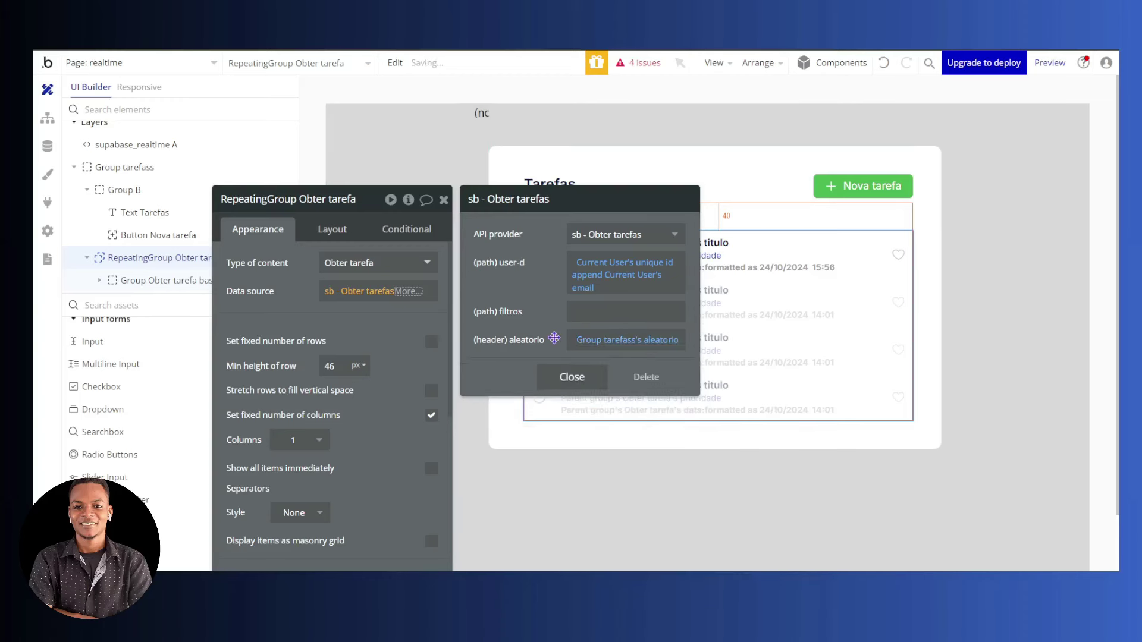
Switch to the app preview, reload it, and save a new task titled "jantar" dated 10/19/2024
{"action": "left_click", "coordinate": [357, 332]}
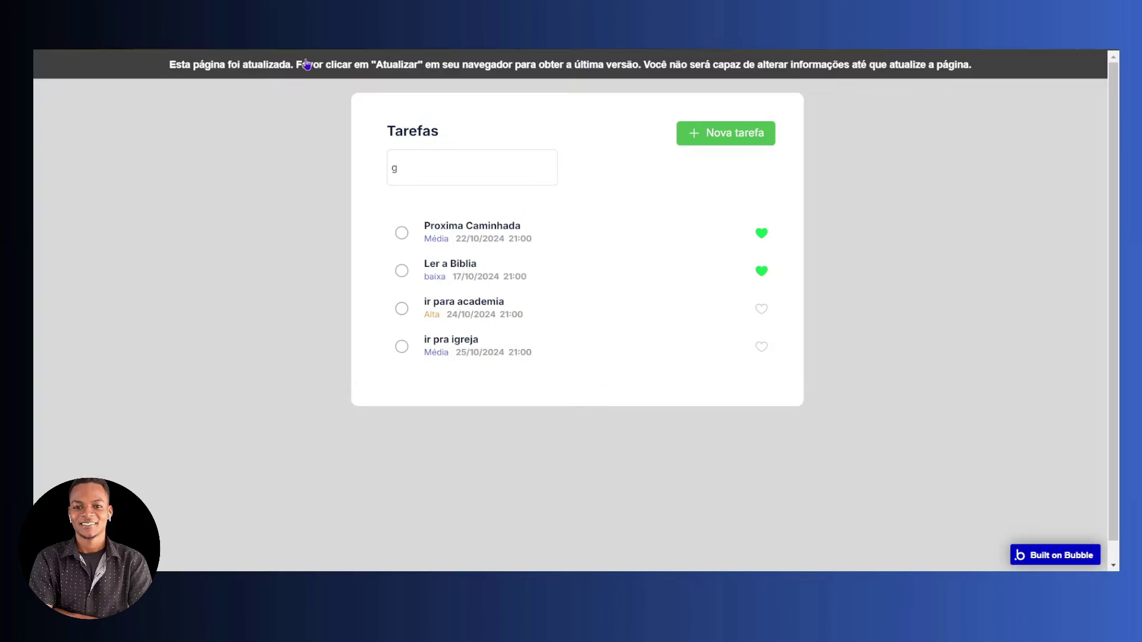
{"action": "left_click", "coordinate": [307, 64]}
{"action": "left_click", "coordinate": [683, 141]}
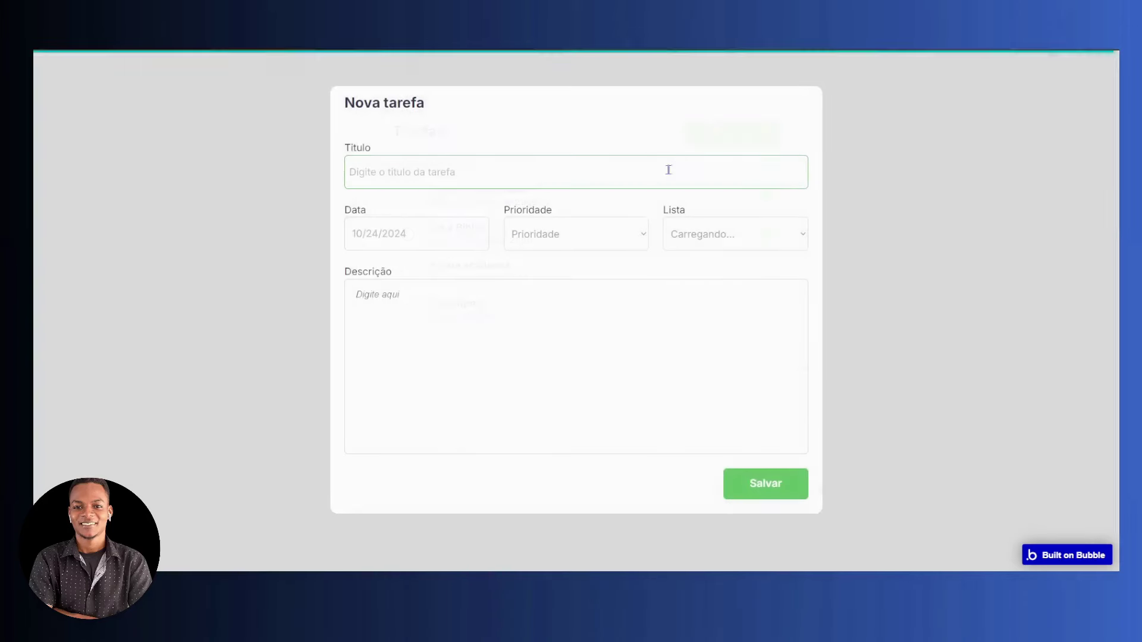
{"action": "type", "text": "jantar"}
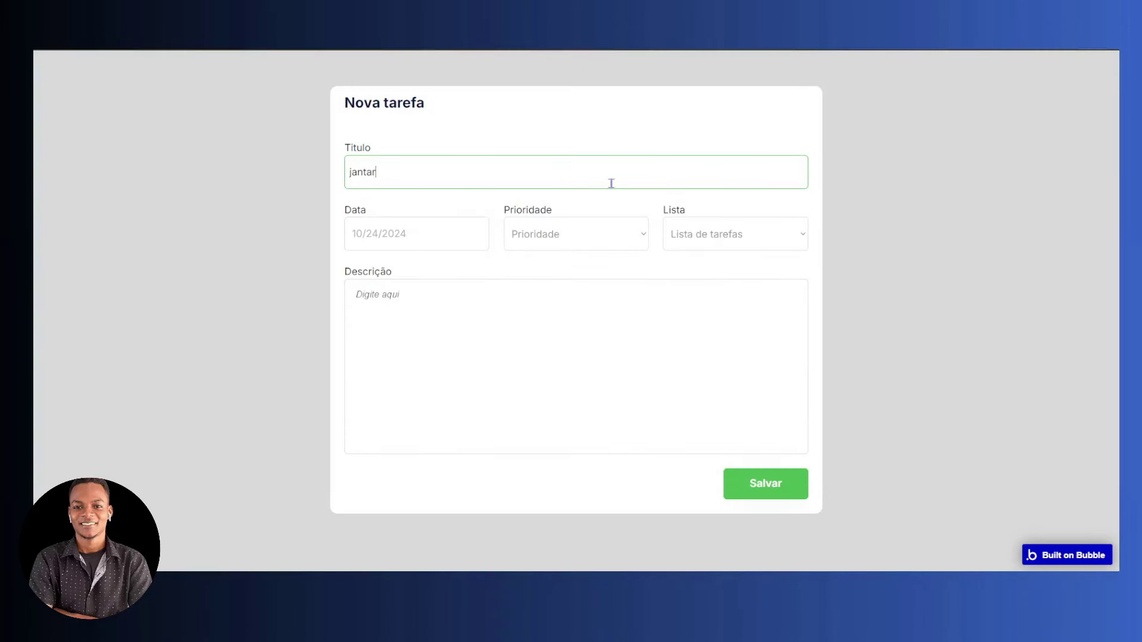
{"action": "left_click", "coordinate": [458, 238]}
{"action": "left_click", "coordinate": [531, 351]}
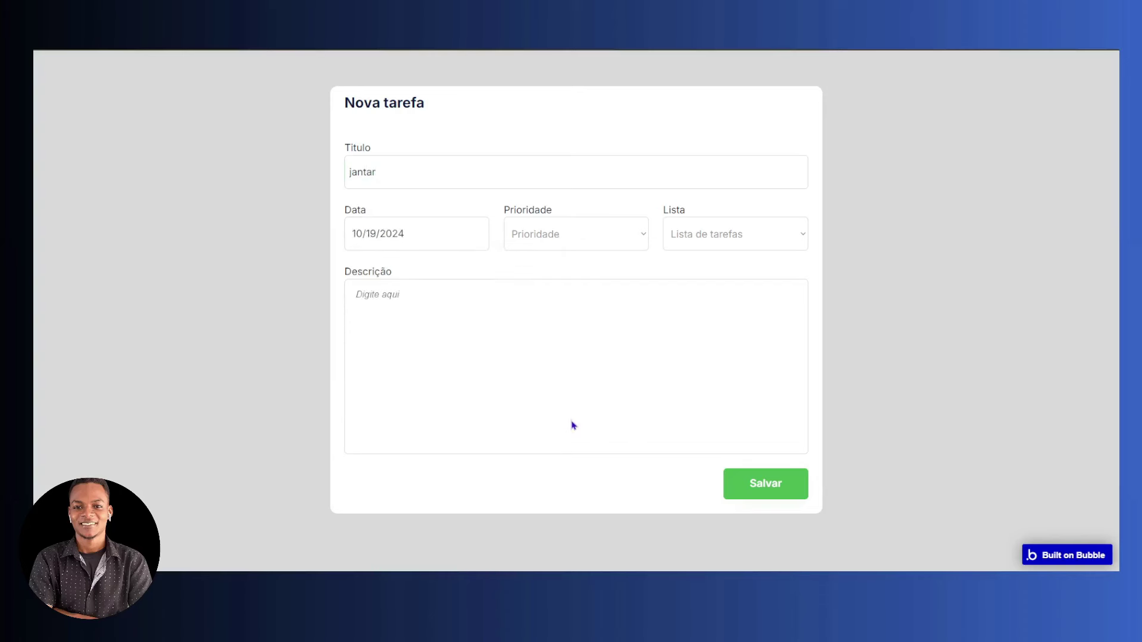
{"action": "left_click", "coordinate": [767, 486]}
{"action": "mouse_move", "coordinate": [497, 365]}
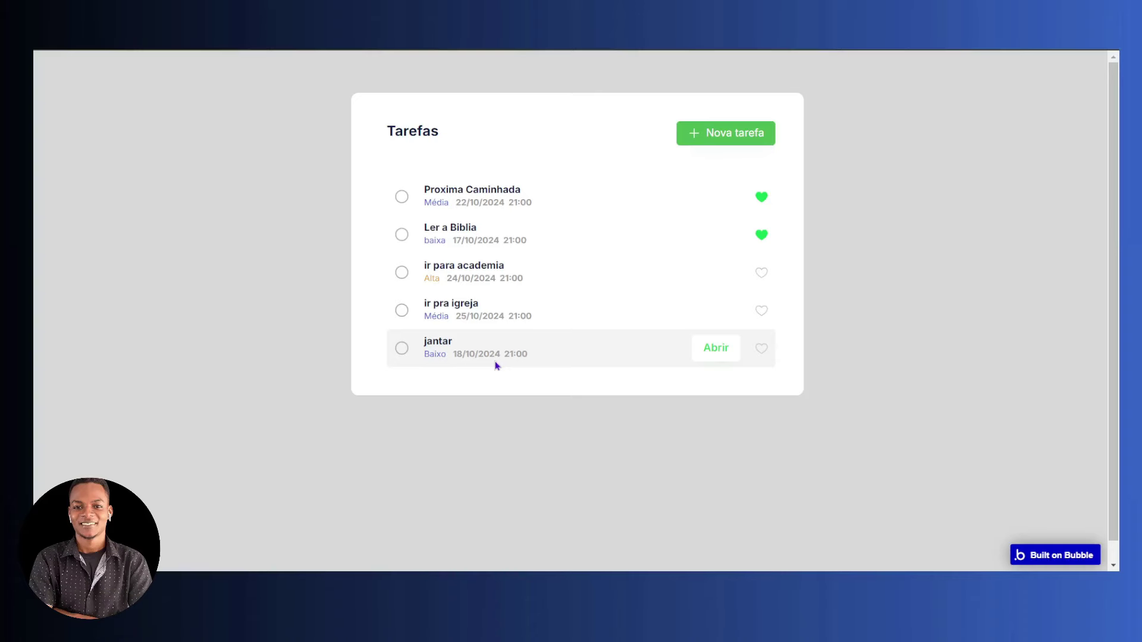
Switch to the Supabase tarefa table, change the jantar row's titulo to "almoçar", and check the task list in the app preview
{"action": "left_click", "coordinate": [561, 49]}
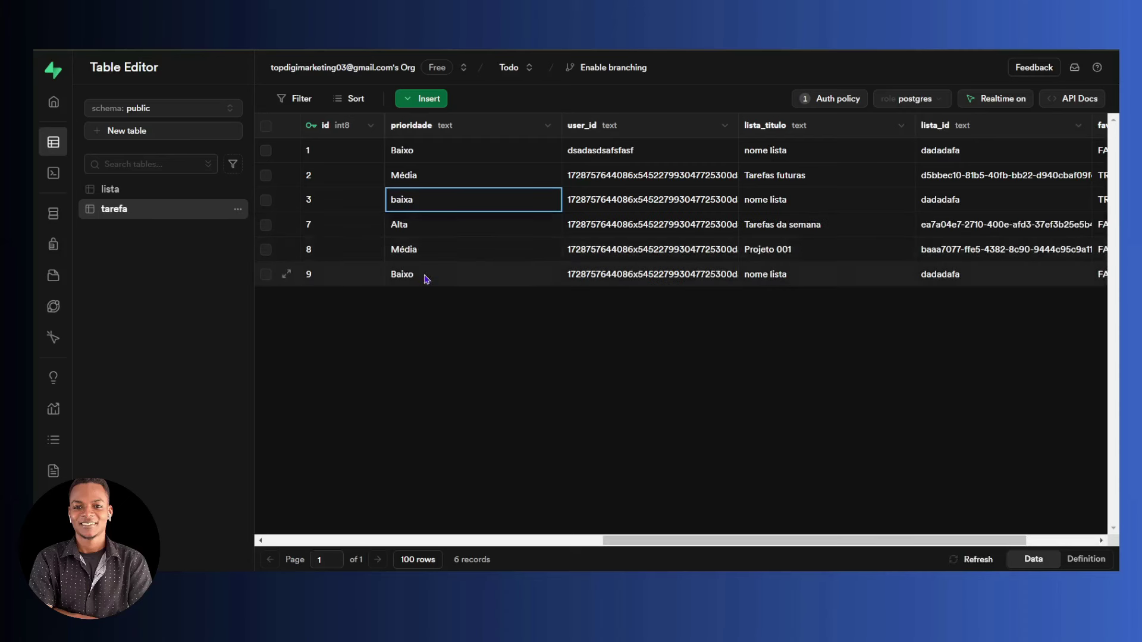
{"action": "left_click_drag", "start_coordinate": [664, 543], "coordinate": [377, 529]}
{"action": "left_click", "coordinate": [461, 284]}
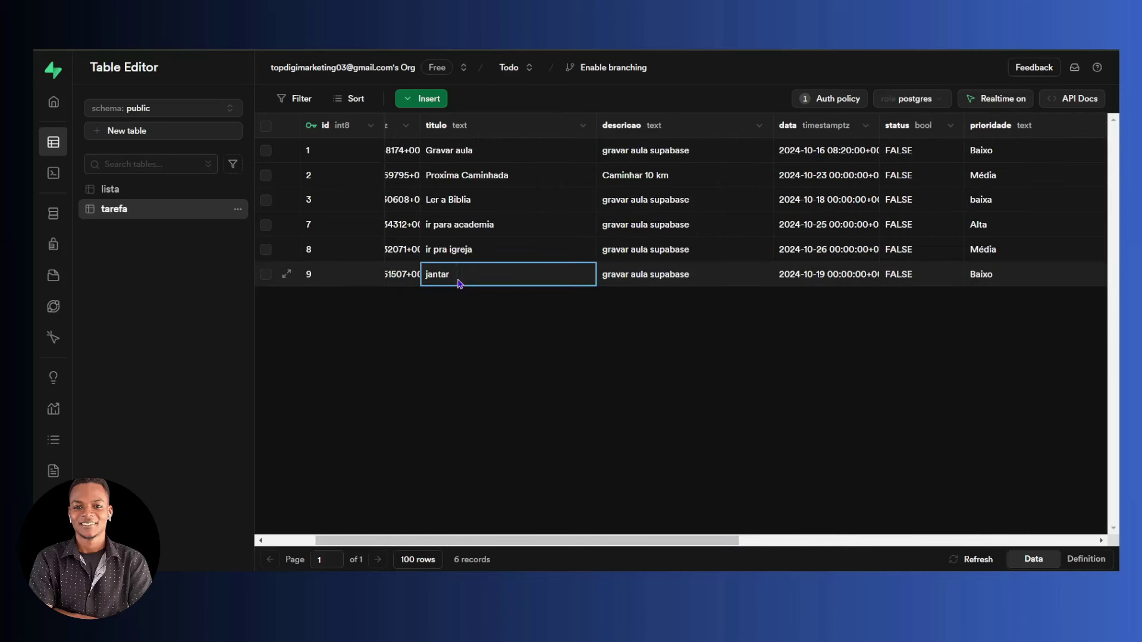
{"action": "double_click", "coordinate": [438, 282]}
{"action": "type", "text": "almoçR"}
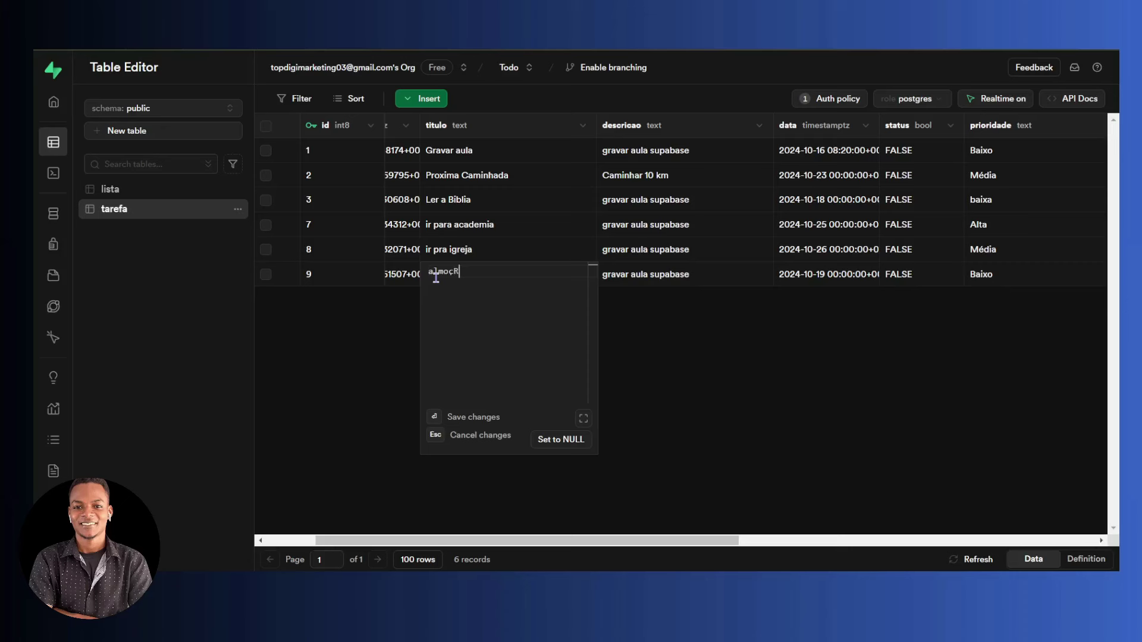
{"action": "key", "text": "BackSpace"}
{"action": "key", "text": "BackSpace"}
{"action": "key", "text": "BackSpace"}
{"action": "key", "text": "BackSpace"}
{"action": "type", "text": "MO"}
{"action": "key", "text": "BackSpace"}
{"action": "key", "text": "BackSpace"}
{"action": "key", "text": "BackSpace"}
{"action": "key", "text": "BackSpace"}
{"action": "type", "text": "almoça"}
{"action": "key", "text": "Return"}
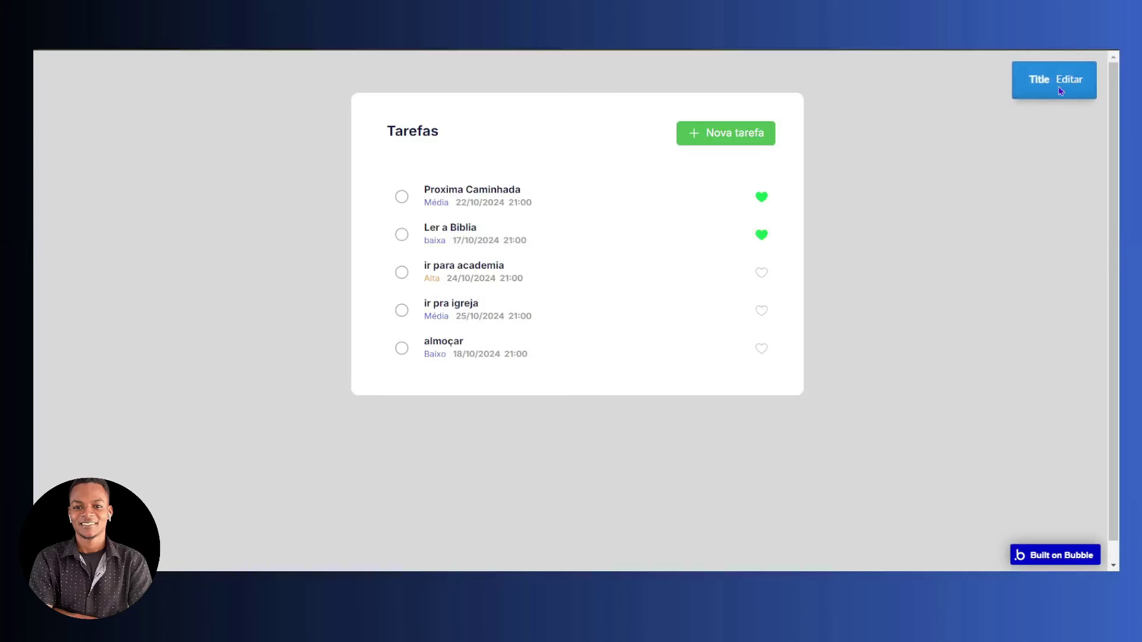
{"action": "mouse_move", "coordinate": [456, 348]}
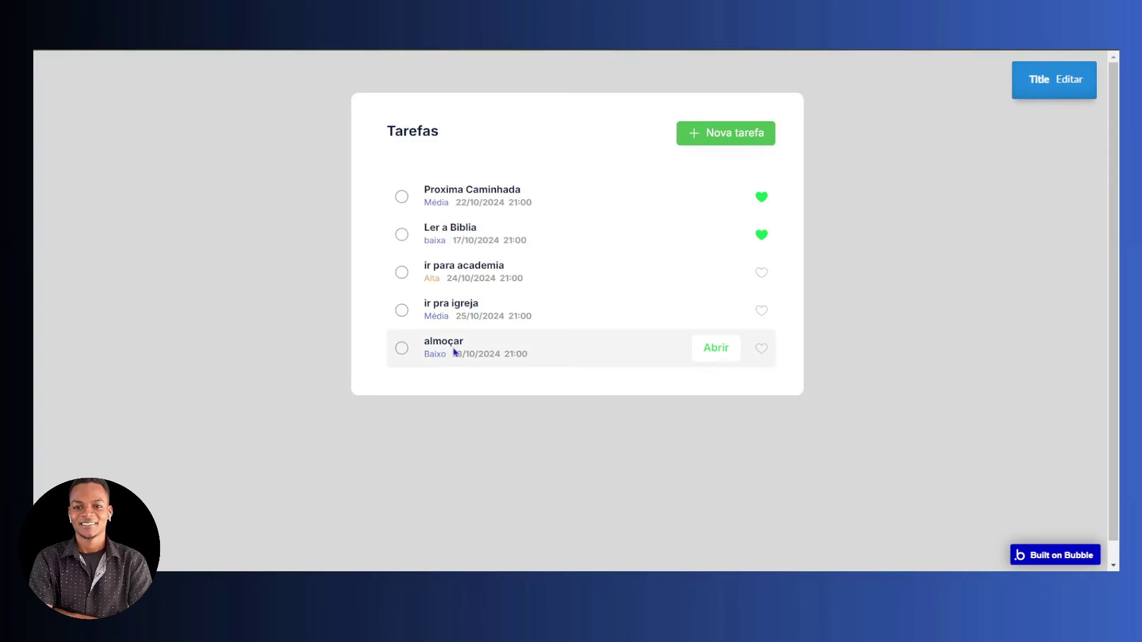